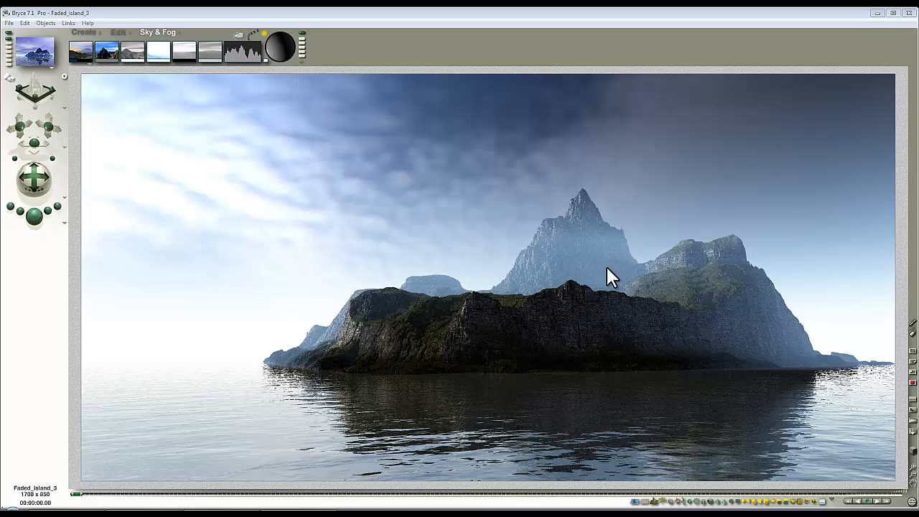
- Reset the sky to its default settings and render the island scene
{"action": "left_click", "coordinate": [303, 62]}
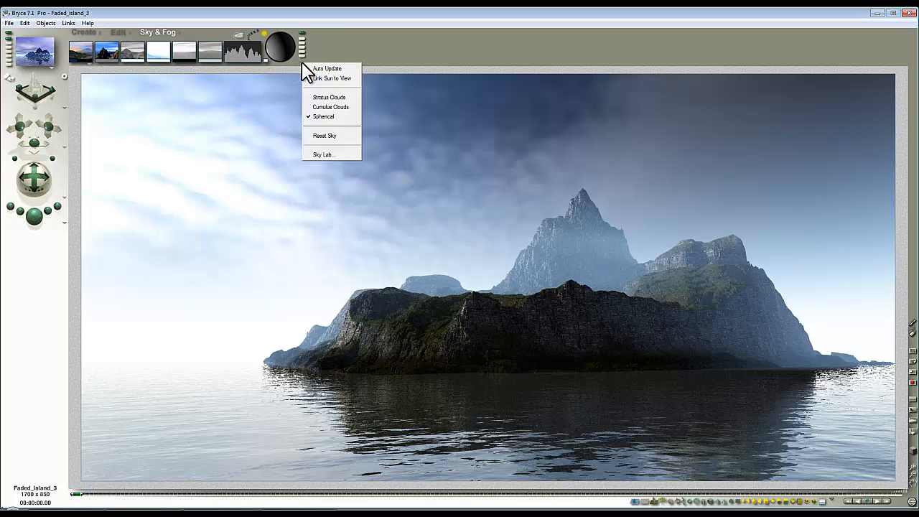
{"action": "left_click", "coordinate": [331, 139]}
{"action": "left_click", "coordinate": [34, 216]}
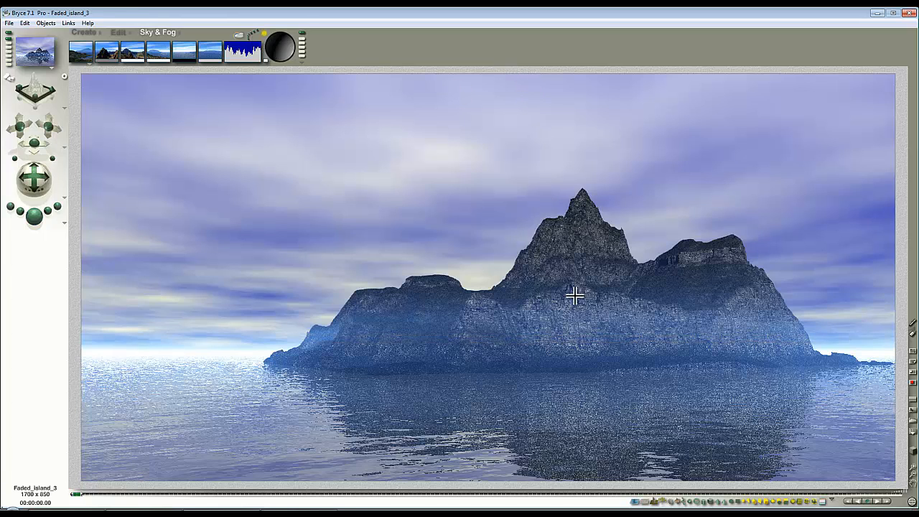
- Return from the top view to the camera view and render the scene again
{"action": "left_click", "coordinate": [619, 371]}
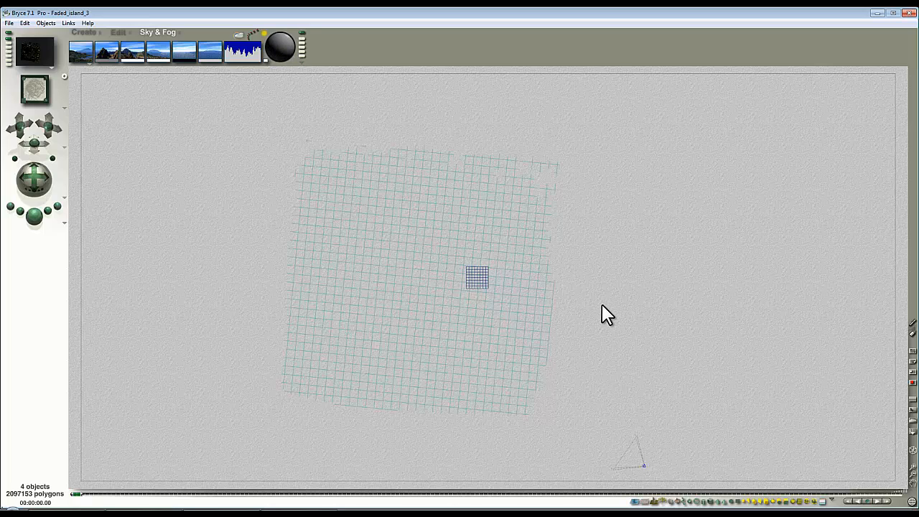
{"action": "key", "text": "1"}
{"action": "left_click", "coordinate": [33, 214]}
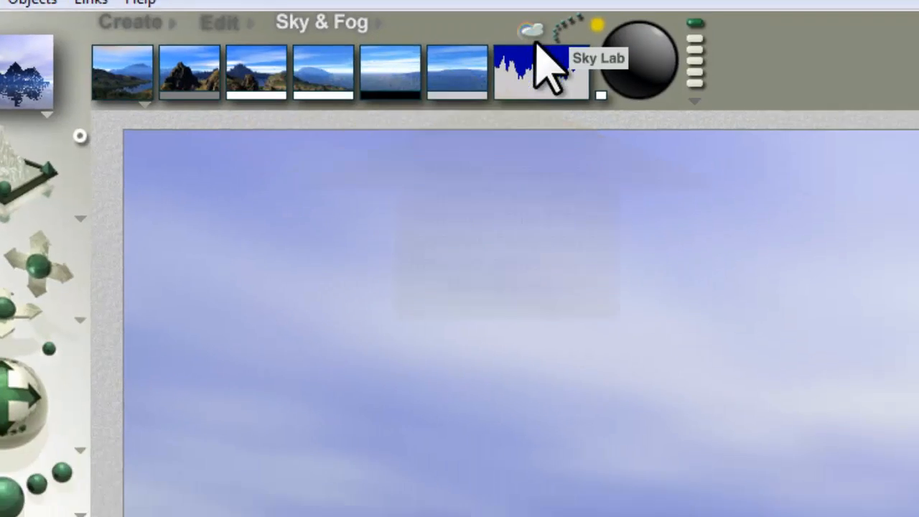
- Set the Sun/Moon Shadows intensity to 100 in the Sky Lab and apply the change
{"action": "left_click", "coordinate": [675, 83]}
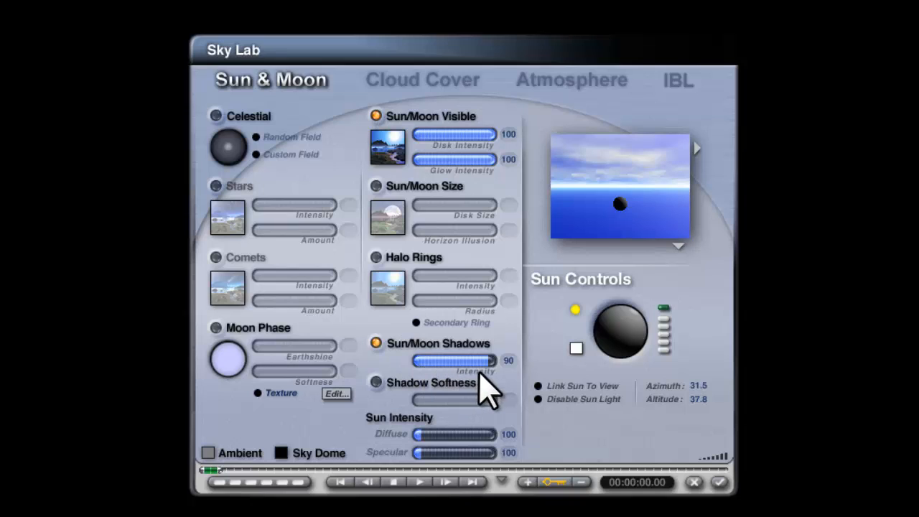
{"action": "left_click_drag", "start_coordinate": [489, 360], "coordinate": [493, 361]}
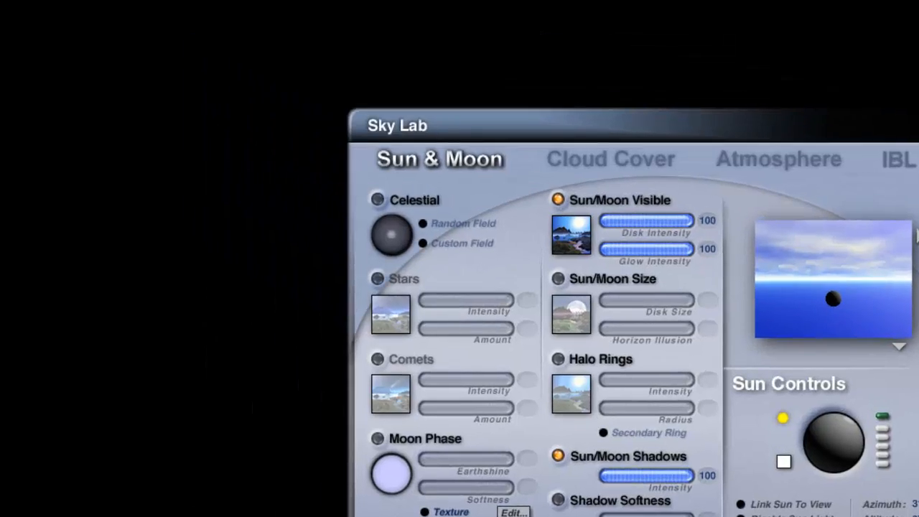
{"action": "left_click", "coordinate": [719, 482]}
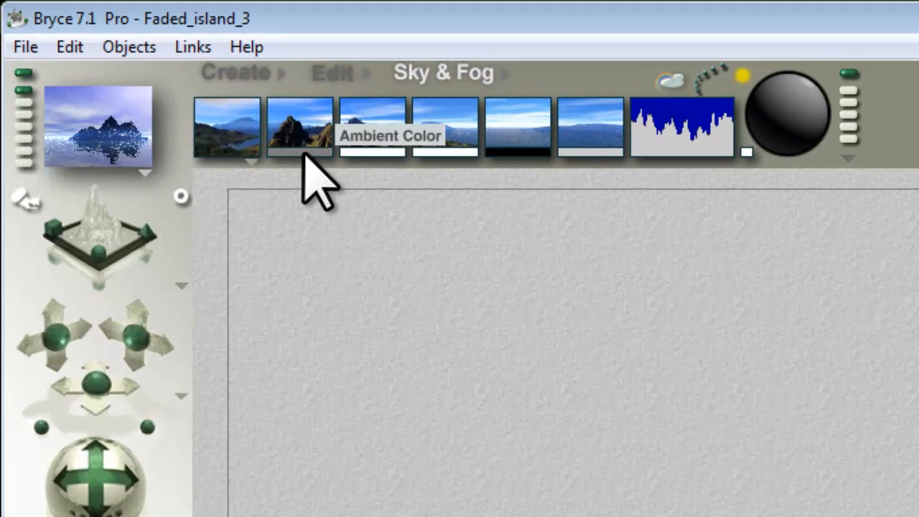
- Set the ambient color to white, comparing it with red in the preview
{"action": "left_click", "coordinate": [303, 153]}
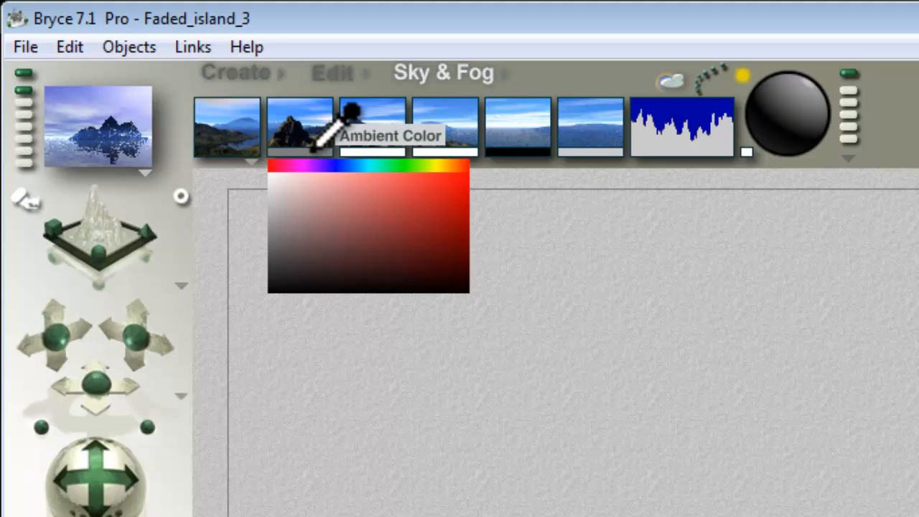
{"action": "left_click", "coordinate": [352, 151]}
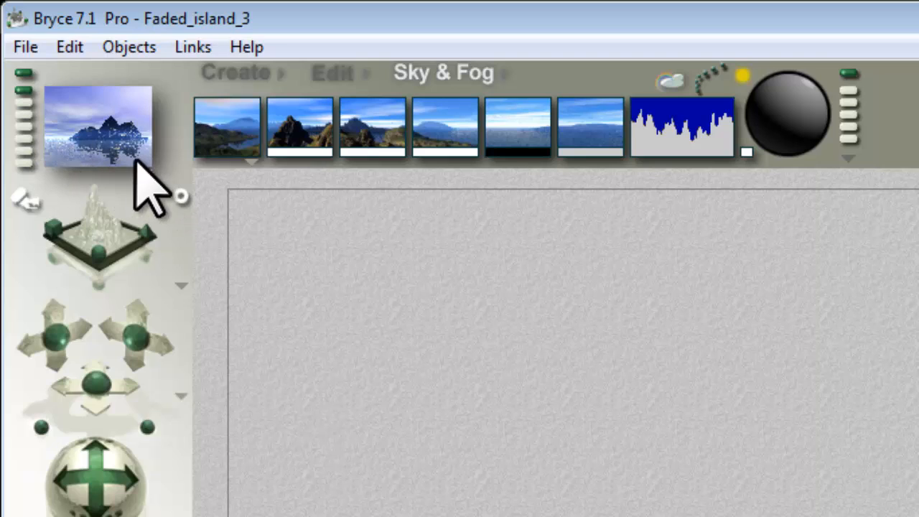
{"action": "left_click_drag", "start_coordinate": [311, 152], "coordinate": [456, 161]}
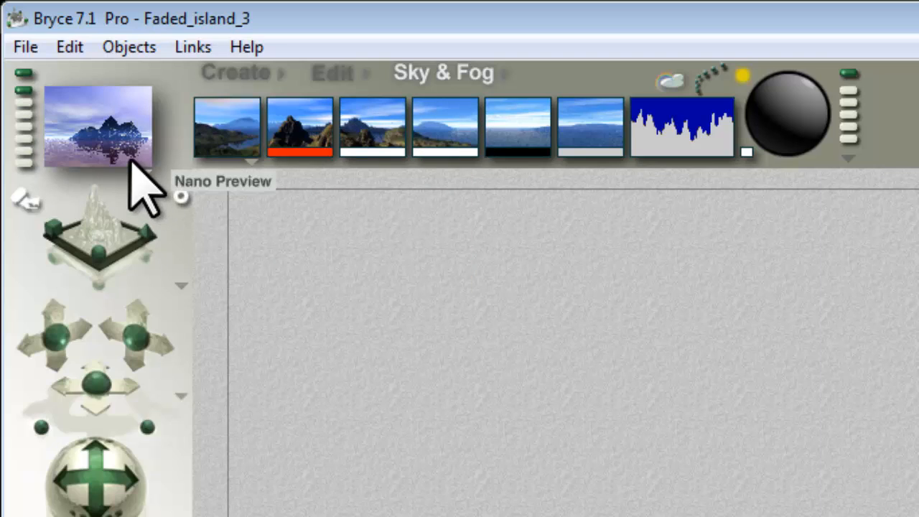
{"action": "left_click_drag", "start_coordinate": [293, 152], "coordinate": [363, 152]}
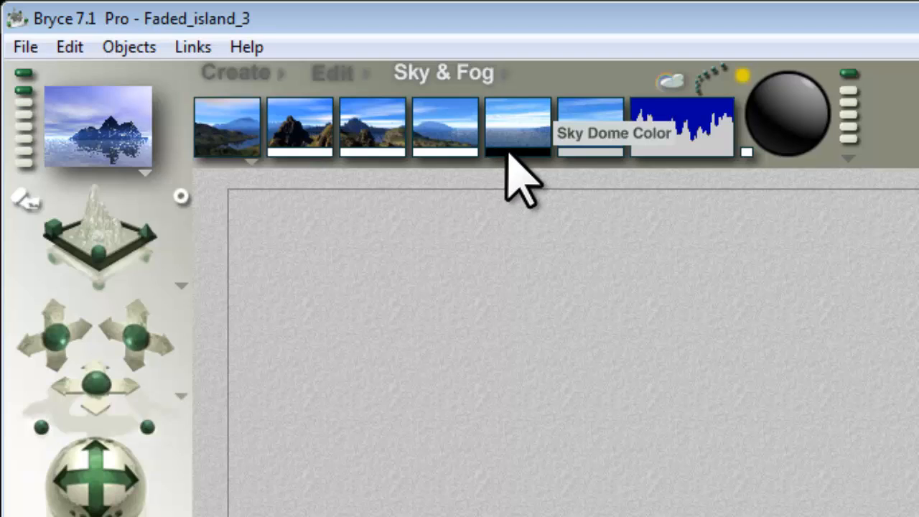
- Try an orange-red sky dome color (RGB 255, 71, 0) in a render and restore it to black (RGB 0, 0, 0)
{"action": "left_click_drag", "start_coordinate": [507, 152], "coordinate": [681, 165]}
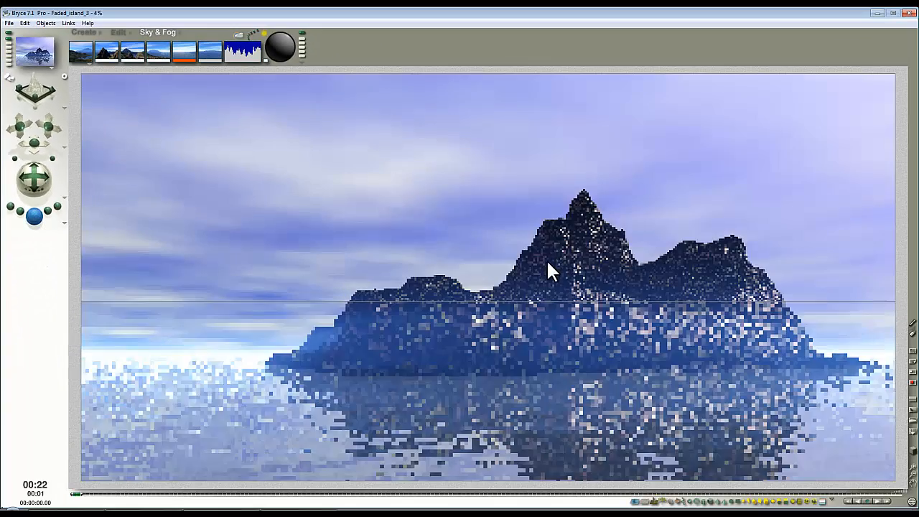
{"action": "left_click", "coordinate": [558, 260]}
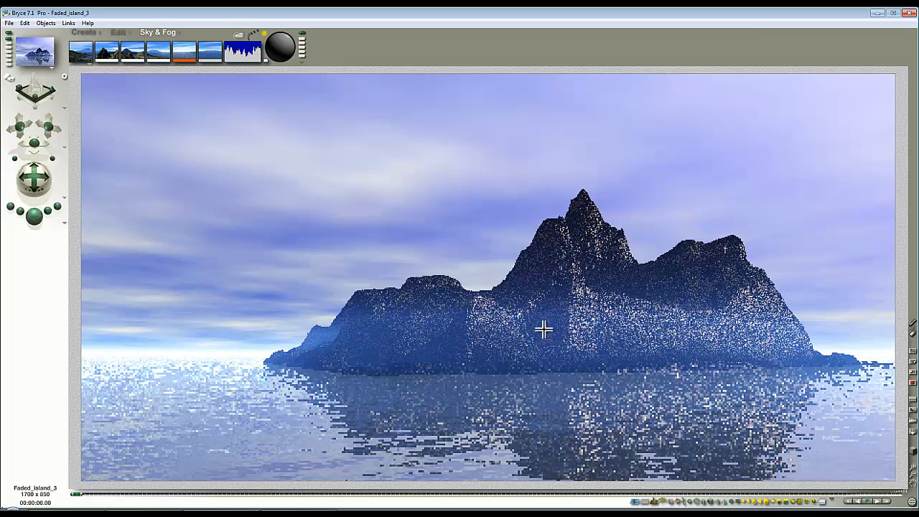
{"action": "left_click", "coordinate": [183, 61]}
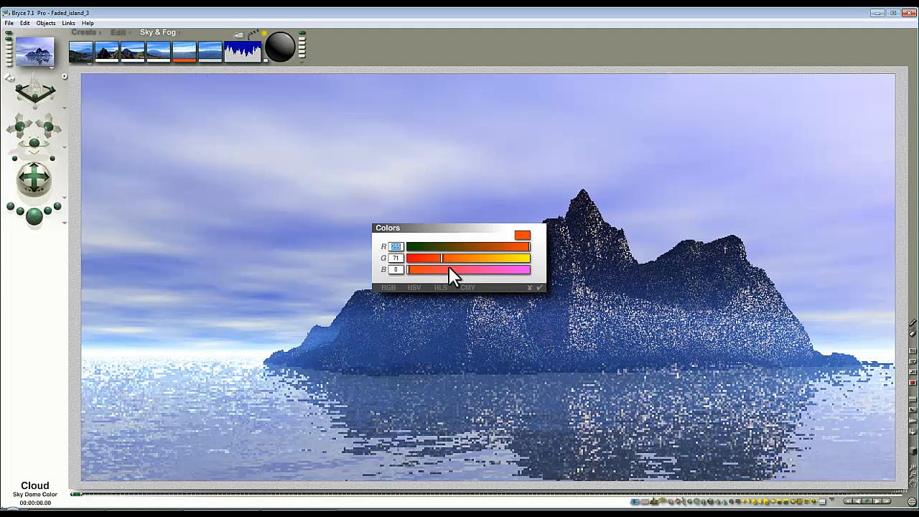
{"action": "left_click_drag", "start_coordinate": [440, 256], "coordinate": [299, 242]}
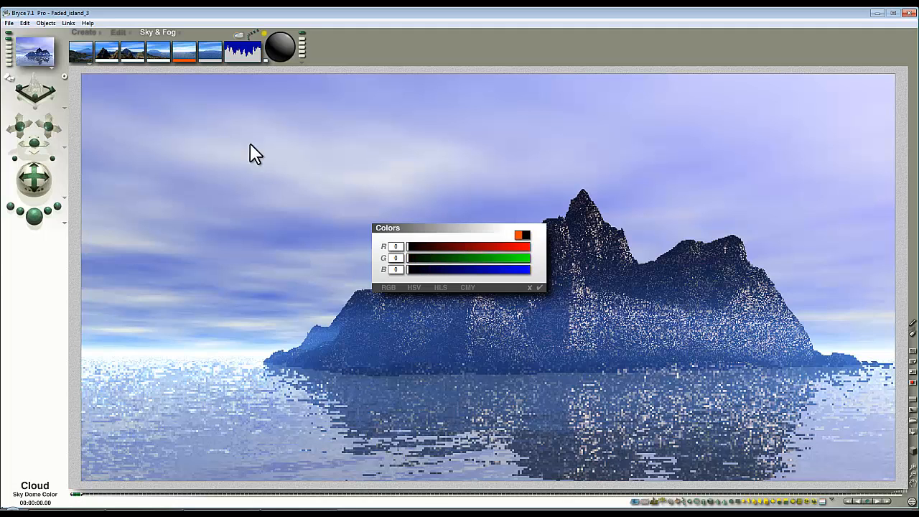
{"action": "left_click", "coordinate": [531, 288]}
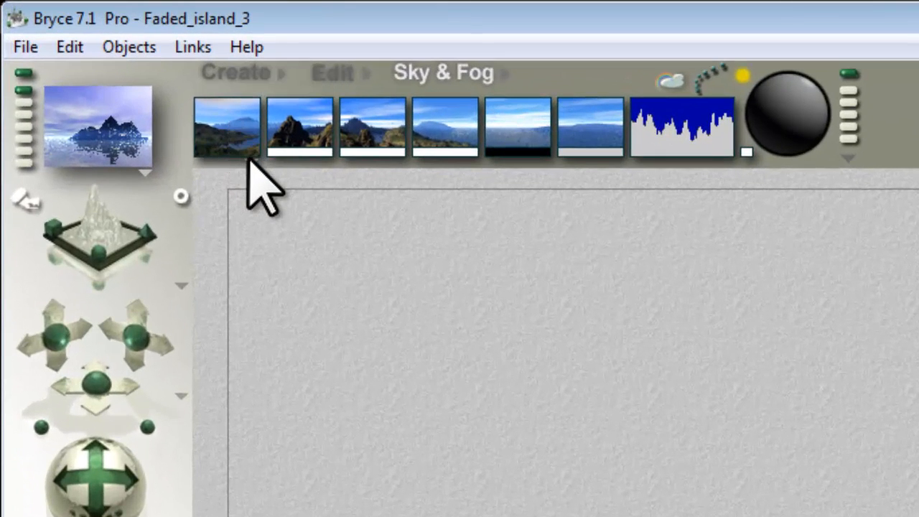
- Switch the sky mode to Custom Sky and set all three of its colors to black
{"action": "left_click", "coordinate": [250, 164]}
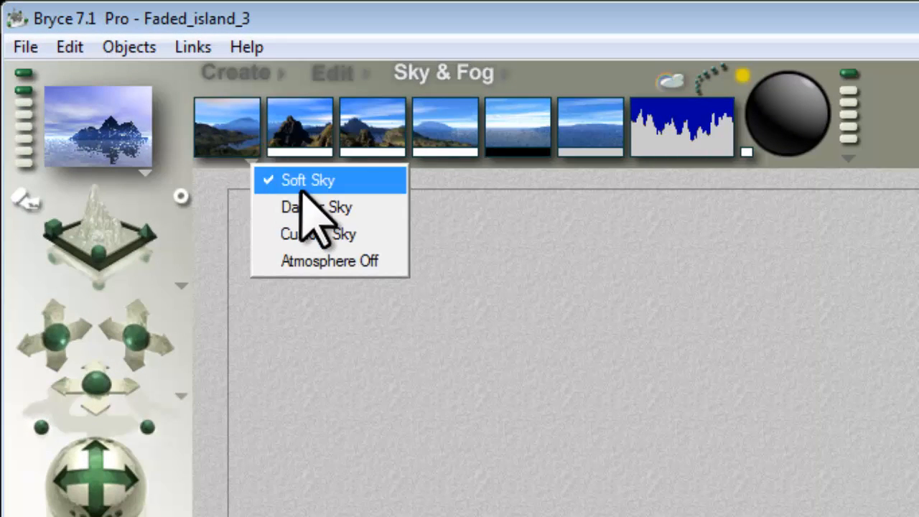
{"action": "left_click", "coordinate": [332, 237]}
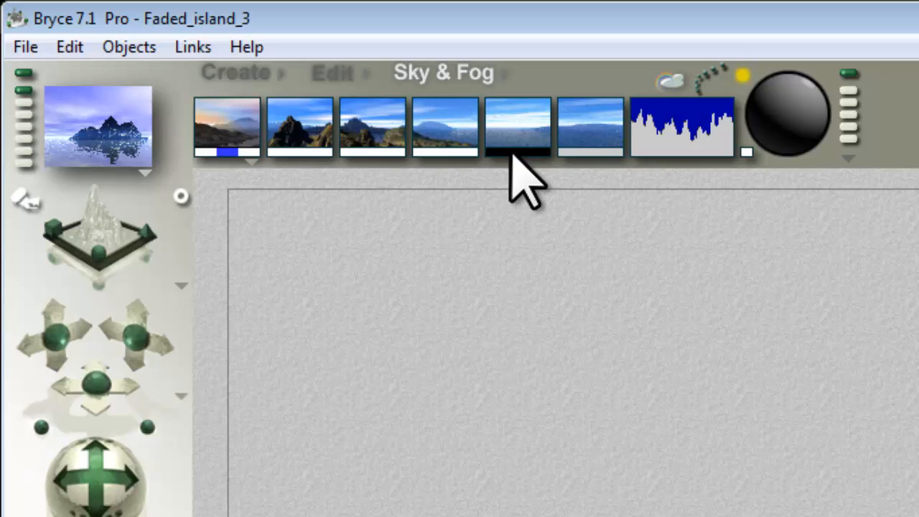
{"action": "left_click_drag", "start_coordinate": [244, 153], "coordinate": [503, 148]}
{"action": "left_click_drag", "start_coordinate": [239, 148], "coordinate": [507, 147]}
{"action": "left_click_drag", "start_coordinate": [208, 153], "coordinate": [508, 146]}
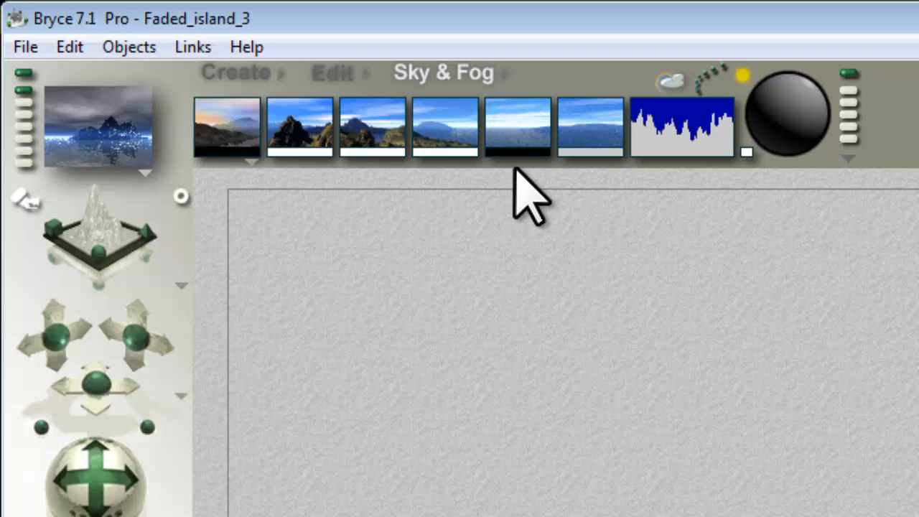
- Turn off the clouds and the haze in the sky settings
{"action": "left_click", "coordinate": [516, 122], "text": "alt"}
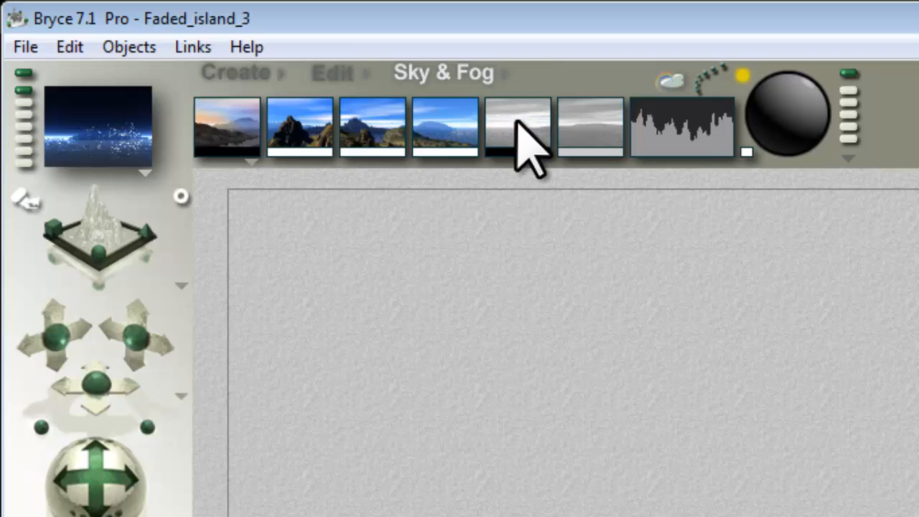
{"action": "left_click", "coordinate": [449, 119], "text": "alt"}
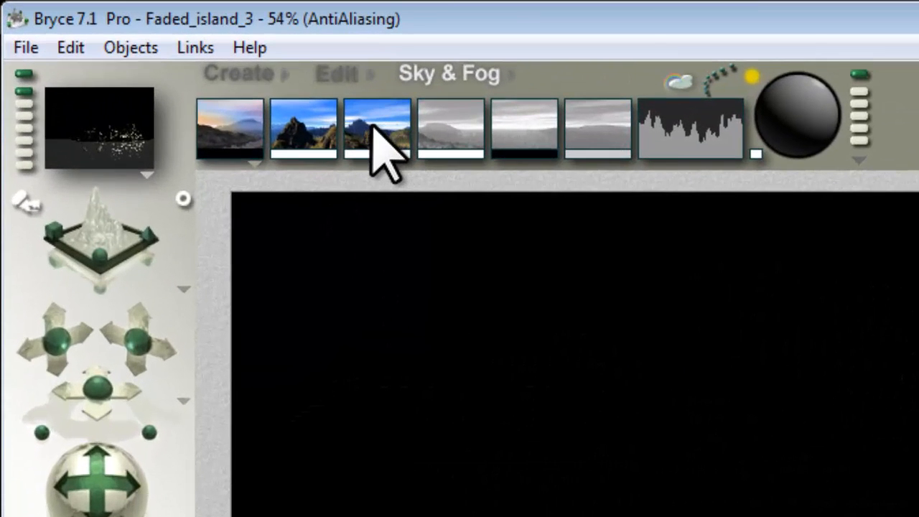
- Raise the fog's density and thickness to 100
{"action": "left_click", "coordinate": [377, 121]}
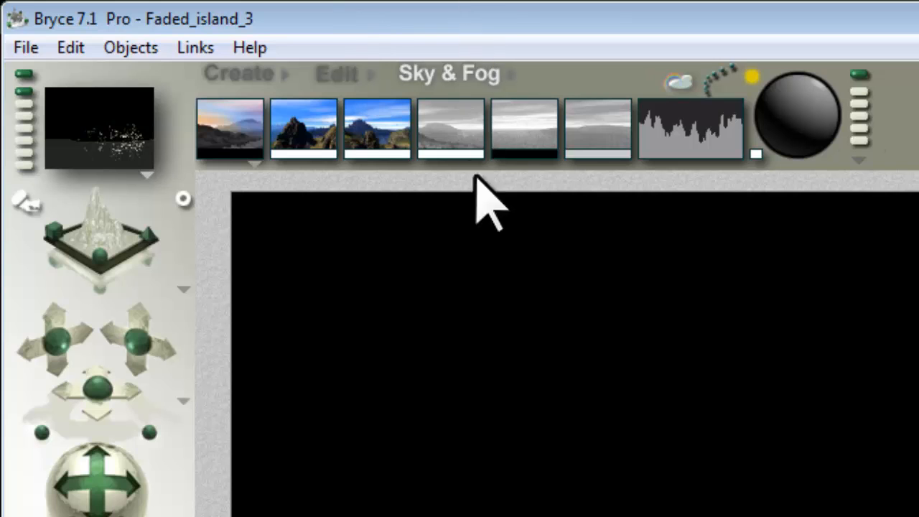
{"action": "left_click_drag", "start_coordinate": [369, 143], "coordinate": [381, 16]}
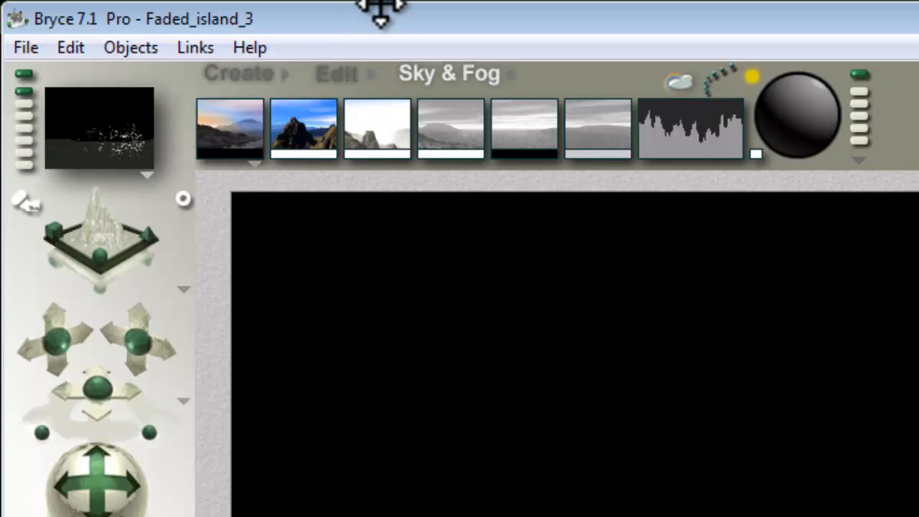
{"action": "left_click_drag", "start_coordinate": [385, 134], "coordinate": [383, 45]}
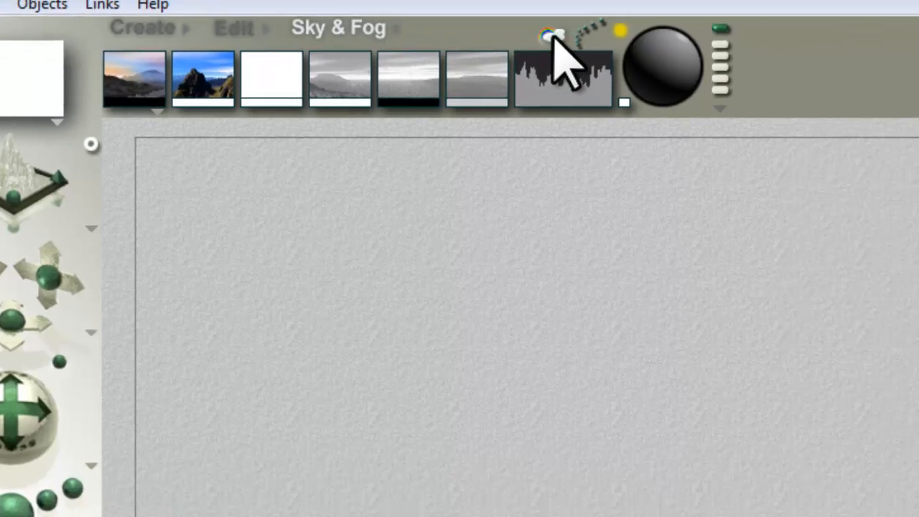
- Open the atmosphere settings of the Sky Lab and set the fog's base height to 0
{"action": "left_click", "coordinate": [679, 82]}
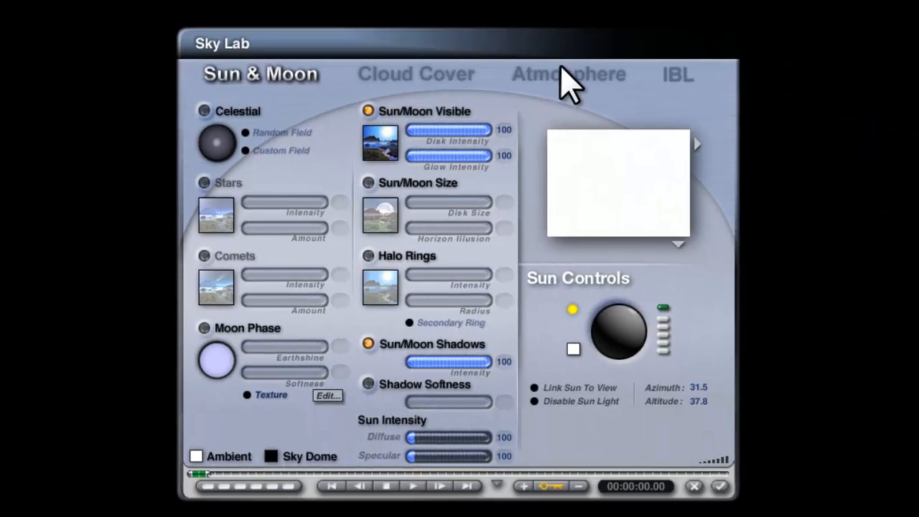
{"action": "left_click", "coordinate": [551, 68]}
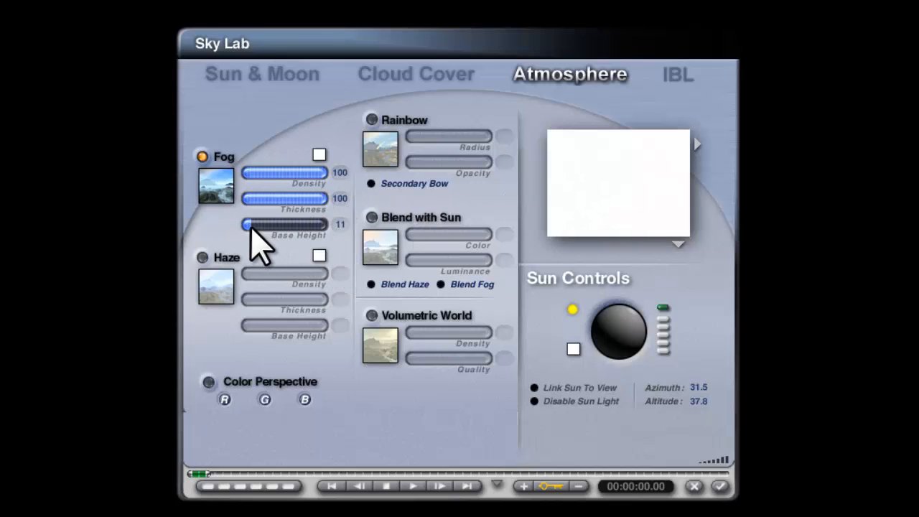
{"action": "left_click", "coordinate": [340, 224]}
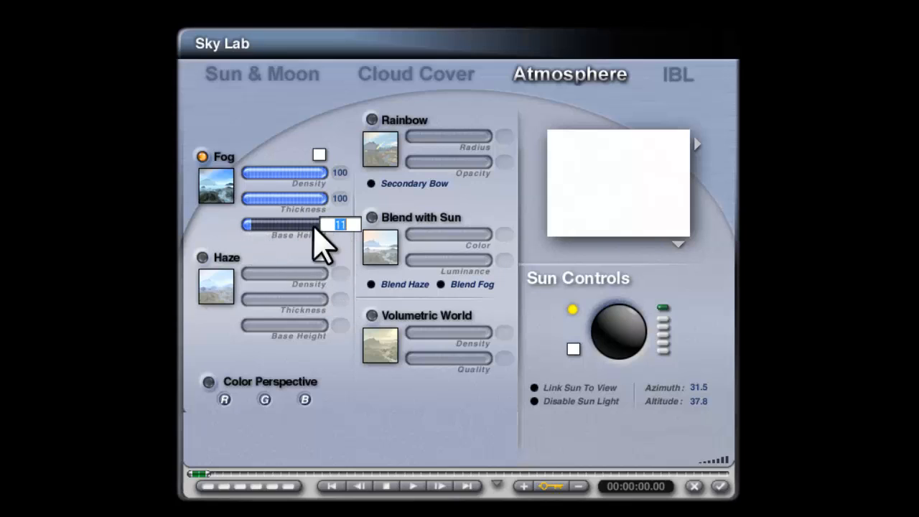
{"action": "left_click", "coordinate": [244, 224]}
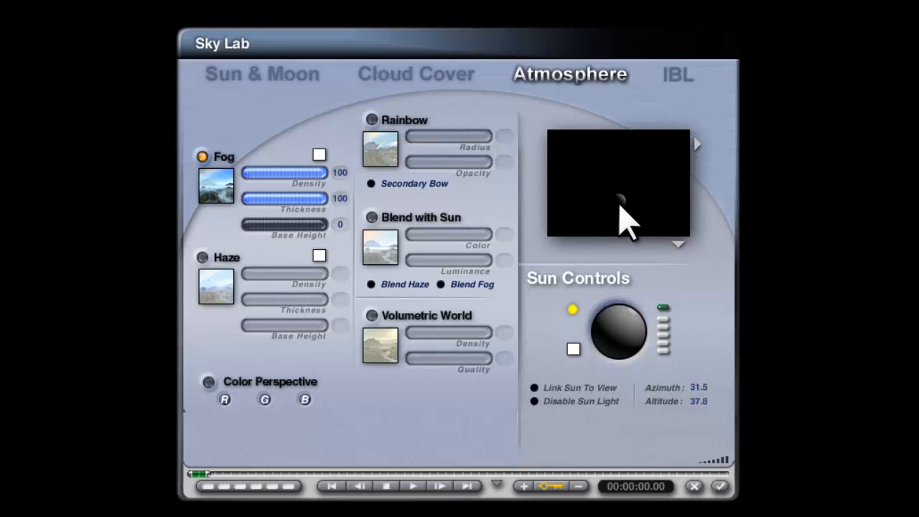
- Set the Sky Lab preview to Render in Scene and the fog's base height to 1
{"action": "left_click", "coordinate": [678, 246]}
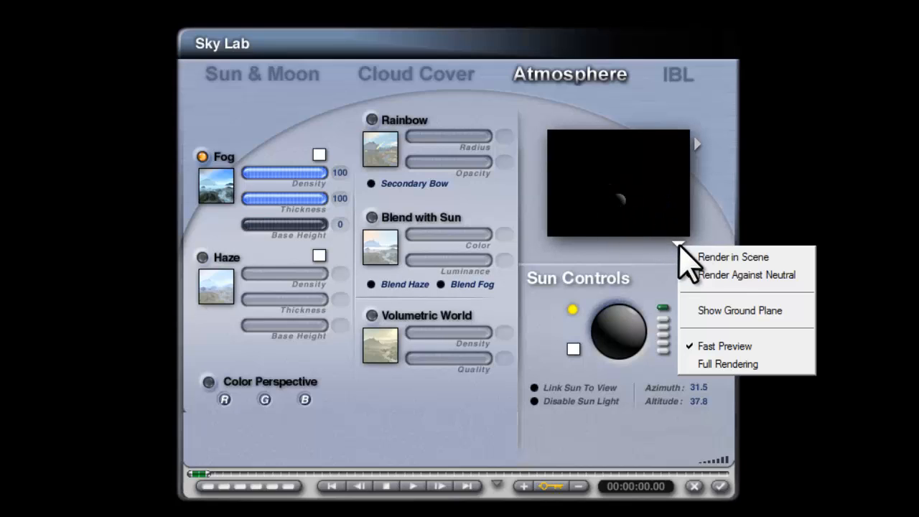
{"action": "left_click", "coordinate": [734, 255]}
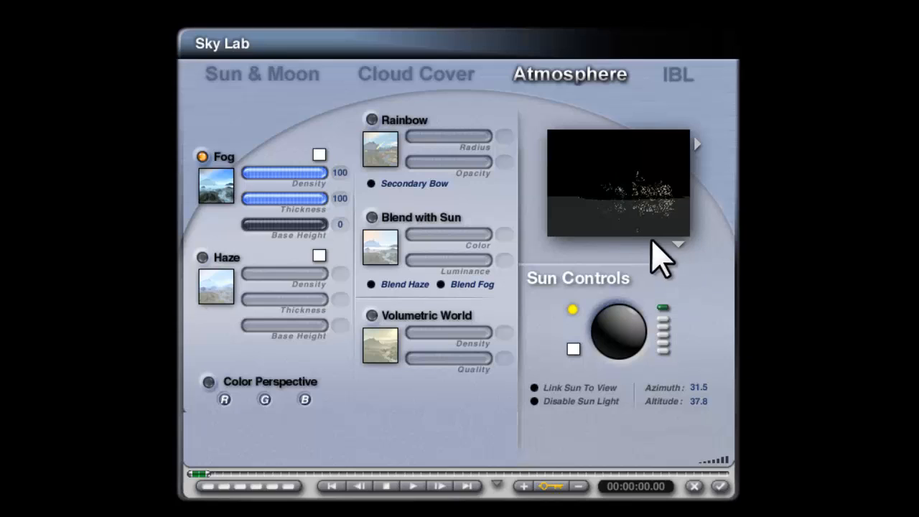
{"action": "left_click", "coordinate": [339, 225]}
{"action": "type", "text": "1"}
{"action": "key", "text": "Return"}
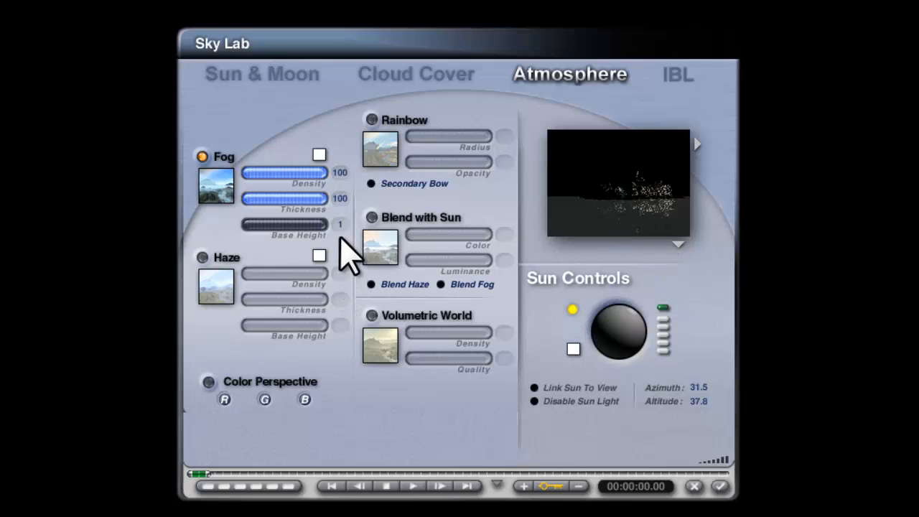
- Try a slightly higher fog base height and set it back to 1
{"action": "left_click", "coordinate": [251, 225]}
{"action": "left_click_drag", "start_coordinate": [244, 224], "coordinate": [240, 226]}
{"action": "left_click", "coordinate": [340, 225]}
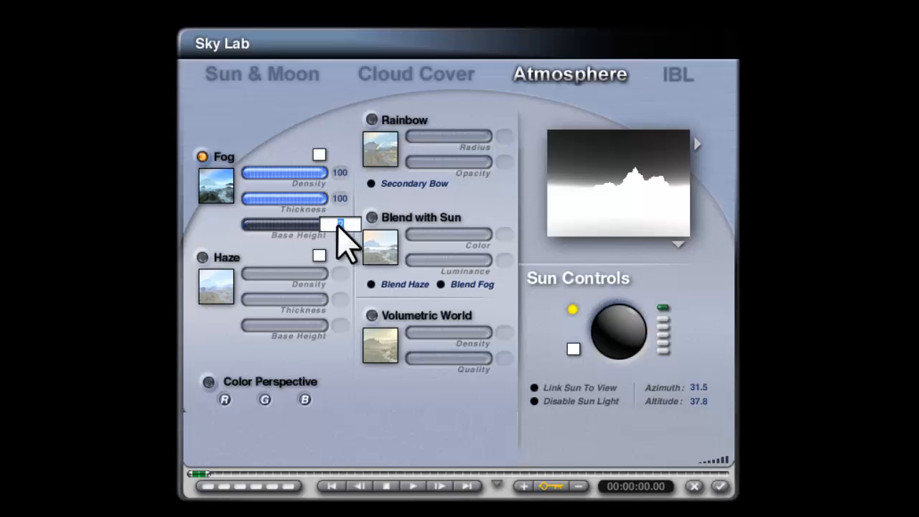
{"action": "type", "text": "1"}
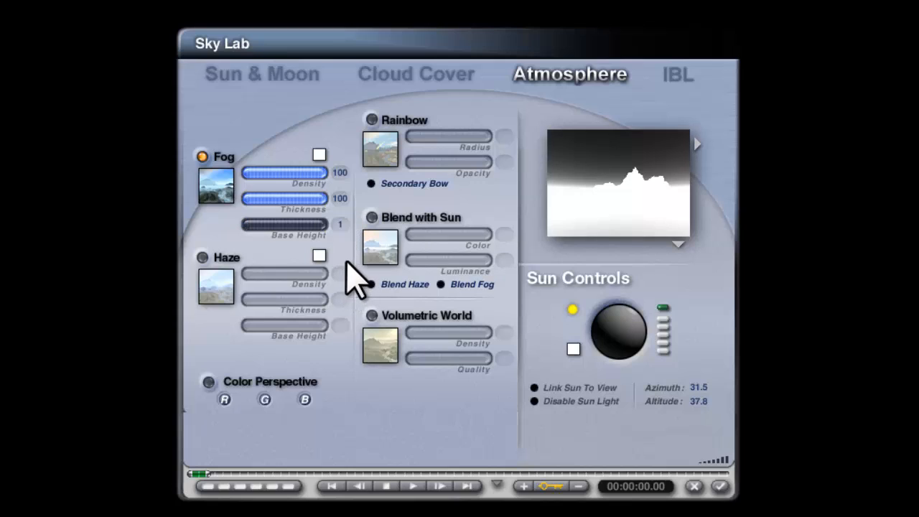
{"action": "key", "text": "Return"}
- Set the fog's base height to 2
{"action": "left_click", "coordinate": [343, 224]}
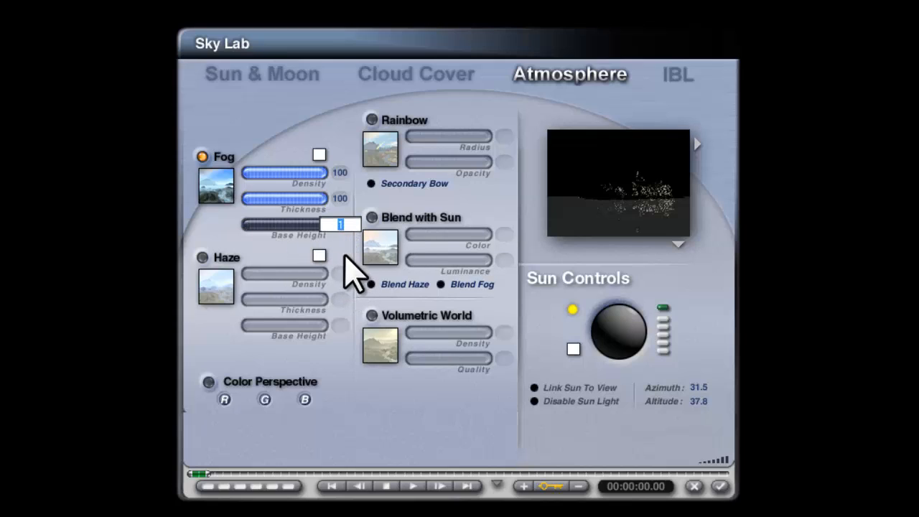
{"action": "type", "text": "2"}
{"action": "key", "text": "Return"}
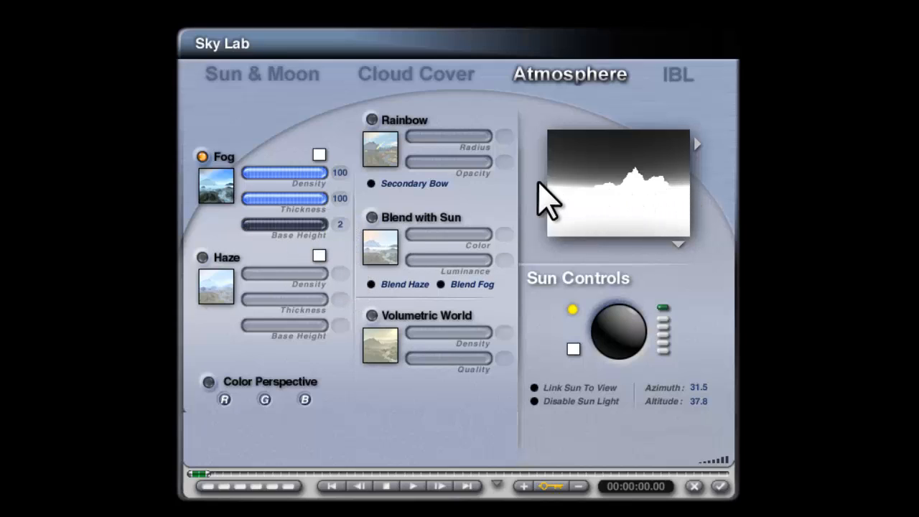
- Set the fog's base height to 11 and its density to 7, and apply the Sky Lab changes
{"action": "left_click", "coordinate": [343, 224]}
{"action": "type", "text": "11"}
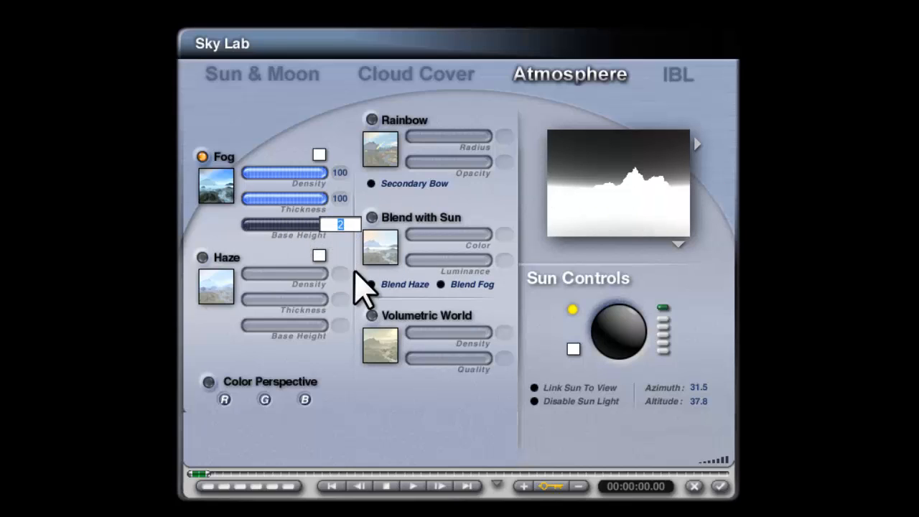
{"action": "key", "text": "Return"}
{"action": "left_click", "coordinate": [299, 174]}
{"action": "left_click_drag", "start_coordinate": [298, 174], "coordinate": [250, 180]}
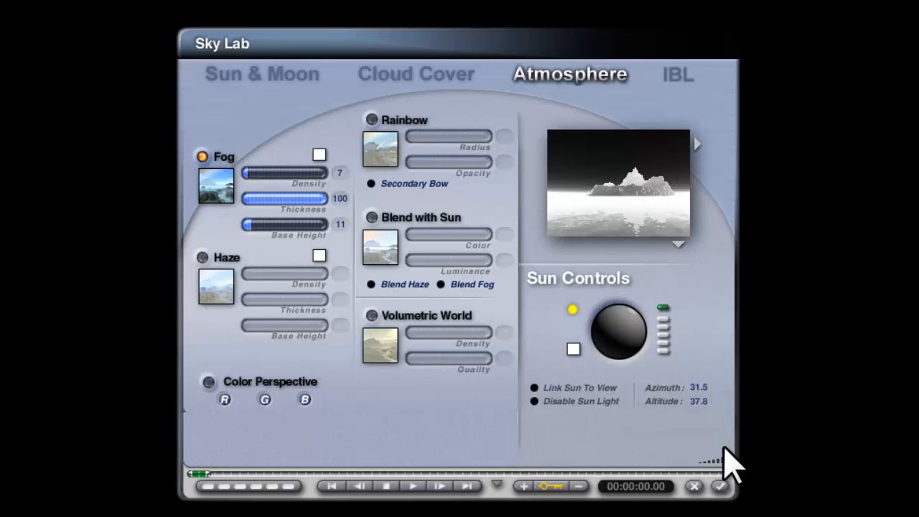
{"action": "left_click", "coordinate": [720, 487]}
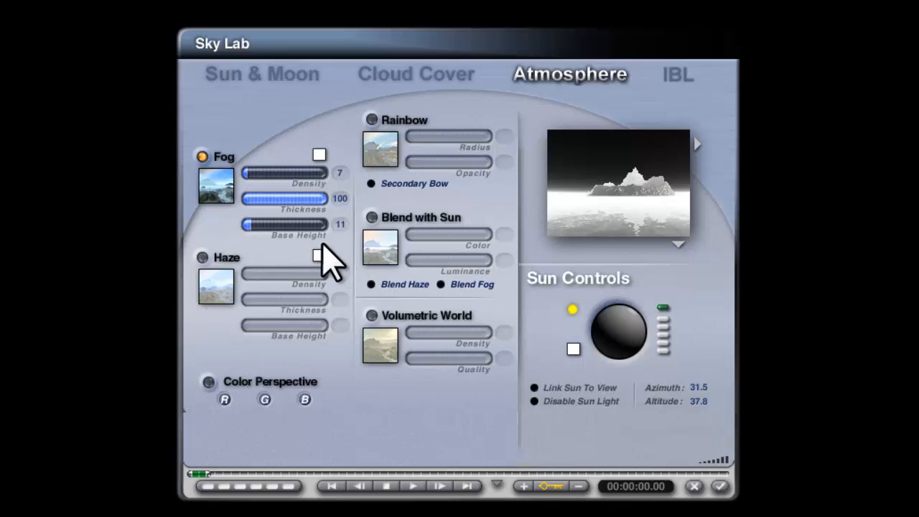
- Try the fog's base height at 8 and at 0
{"action": "left_click", "coordinate": [339, 224]}
{"action": "type", "text": "8"}
{"action": "key", "text": "Return"}
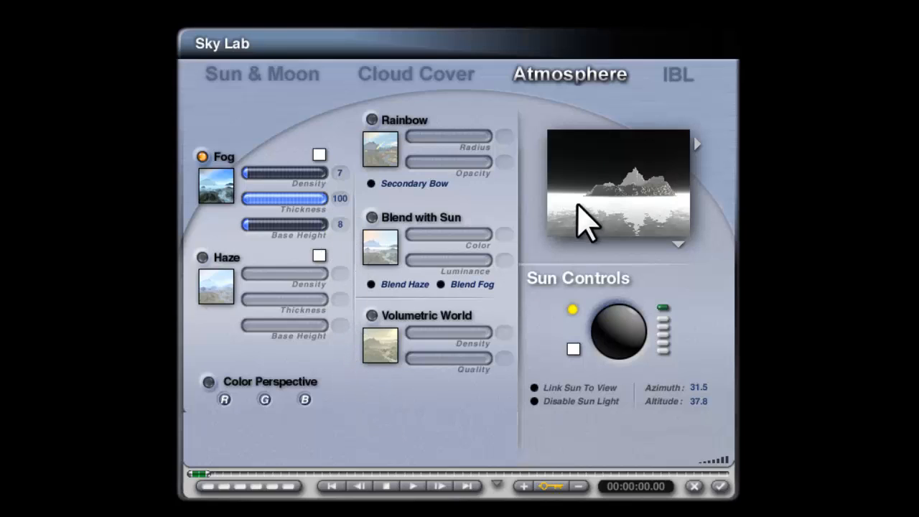
{"action": "left_click", "coordinate": [341, 224]}
{"action": "type", "text": "0"}
{"action": "key", "text": "Return"}
- Raise the fog's base height to 100
{"action": "left_click_drag", "start_coordinate": [242, 224], "coordinate": [279, 222]}
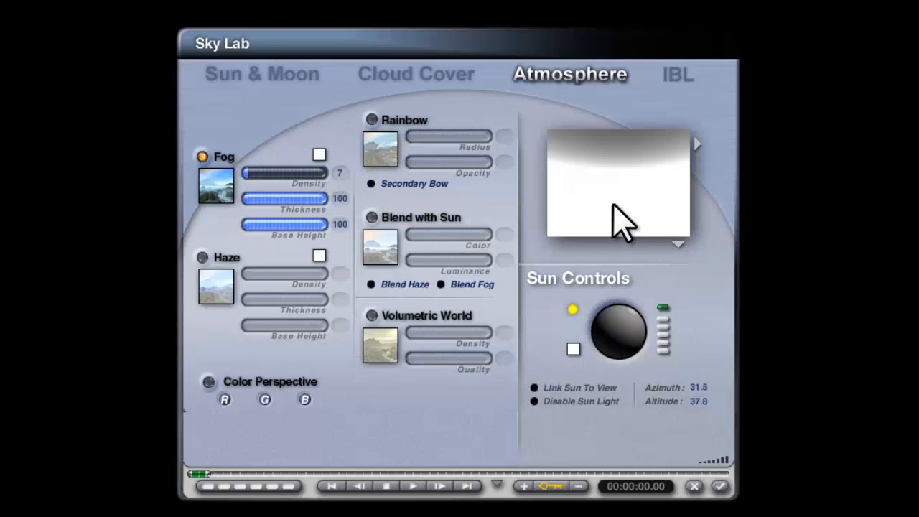
{"action": "left_click", "coordinate": [338, 226]}
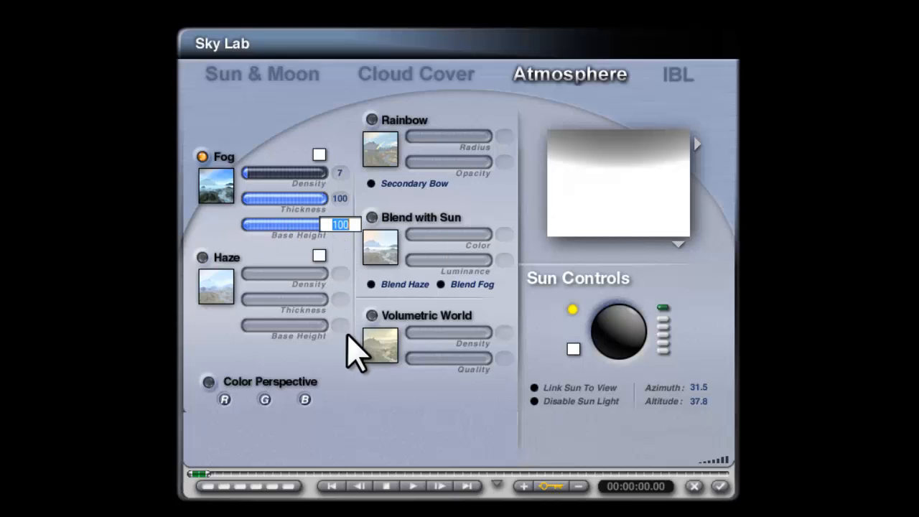
{"action": "key", "text": "Return"}
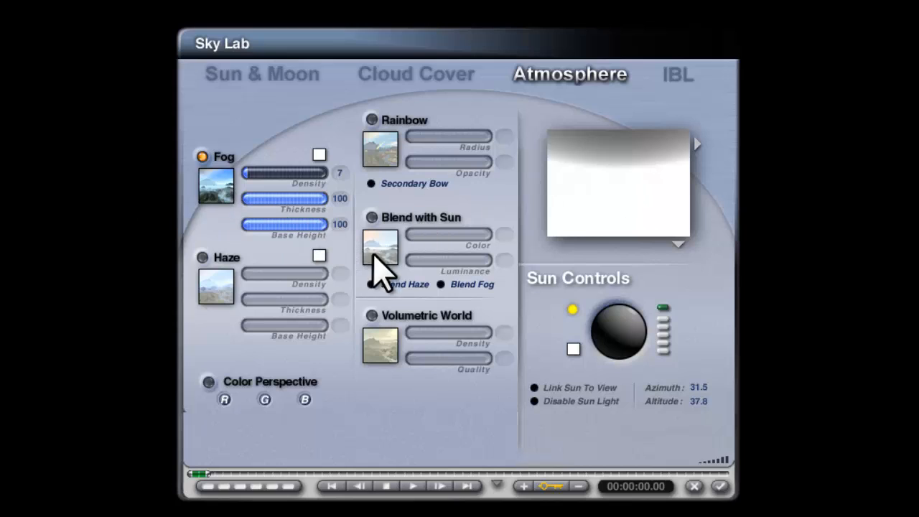
- Try a fog base height of 1, and set it to 2
{"action": "left_click", "coordinate": [340, 225]}
{"action": "type", "text": "1"}
{"action": "key", "text": "Return"}
{"action": "left_click", "coordinate": [341, 227]}
{"action": "type", "text": "2"}
{"action": "key", "text": "Return"}
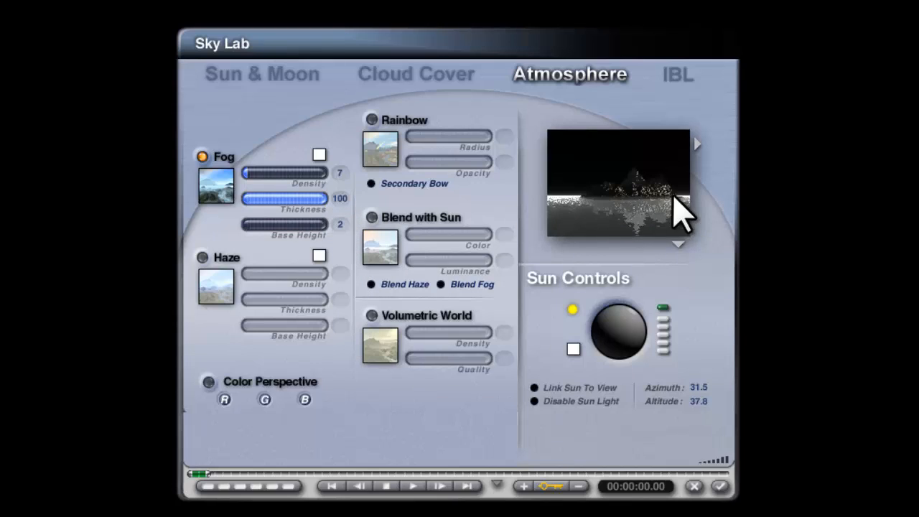
- Try the fog's density at 2 and at 4
{"action": "left_click", "coordinate": [340, 173]}
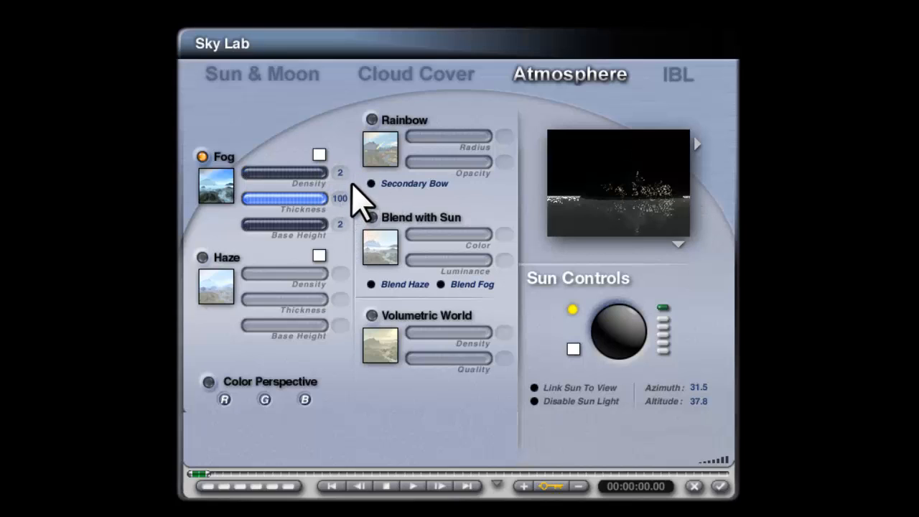
{"action": "left_click", "coordinate": [341, 175]}
{"action": "key", "text": "Return"}
{"action": "left_click", "coordinate": [340, 173]}
{"action": "type", "text": "4"}
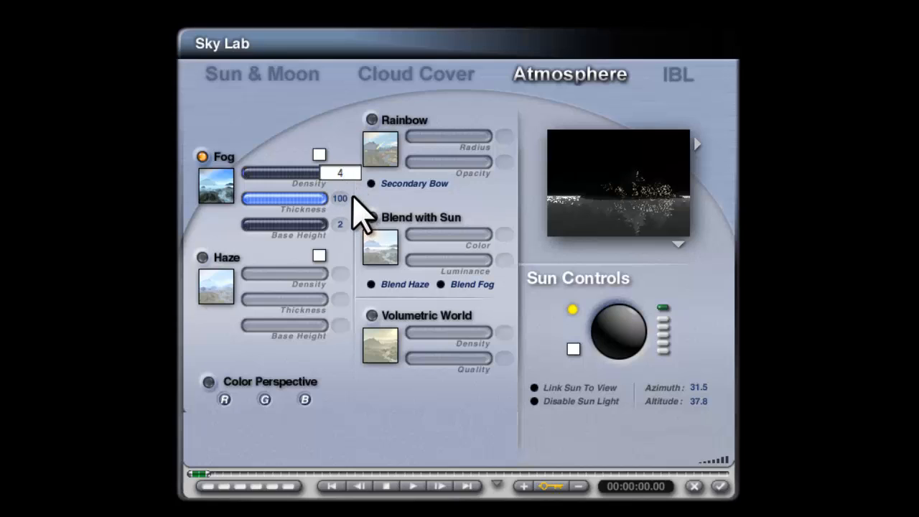
{"action": "key", "text": "Return"}
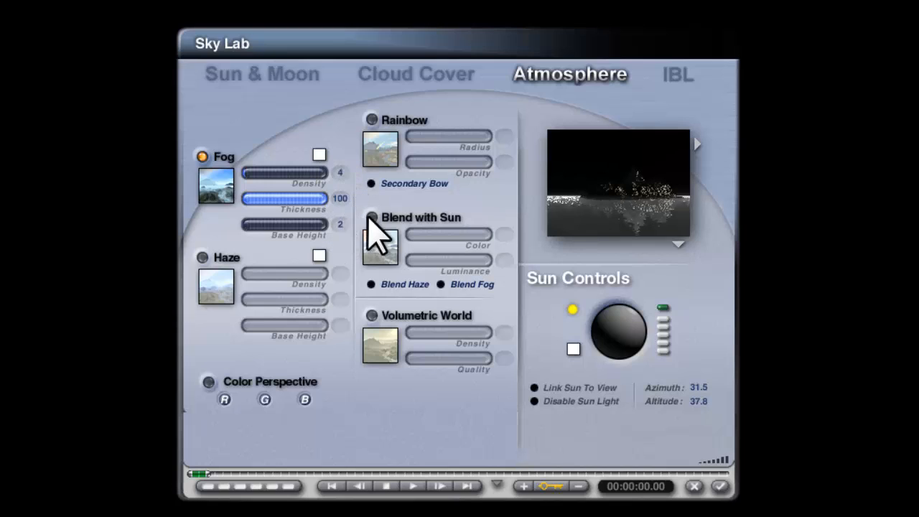
- Set the fog's density to 5, keep its thickness at 100 and apply the Sky Lab changes
{"action": "left_click", "coordinate": [338, 173]}
{"action": "type", "text": "5"}
{"action": "key", "text": "Return"}
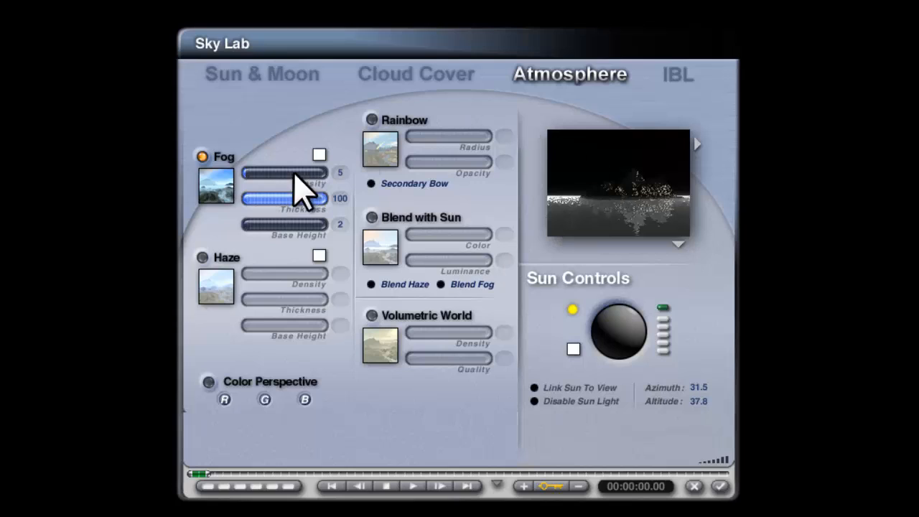
{"action": "left_click_drag", "start_coordinate": [283, 195], "coordinate": [333, 216]}
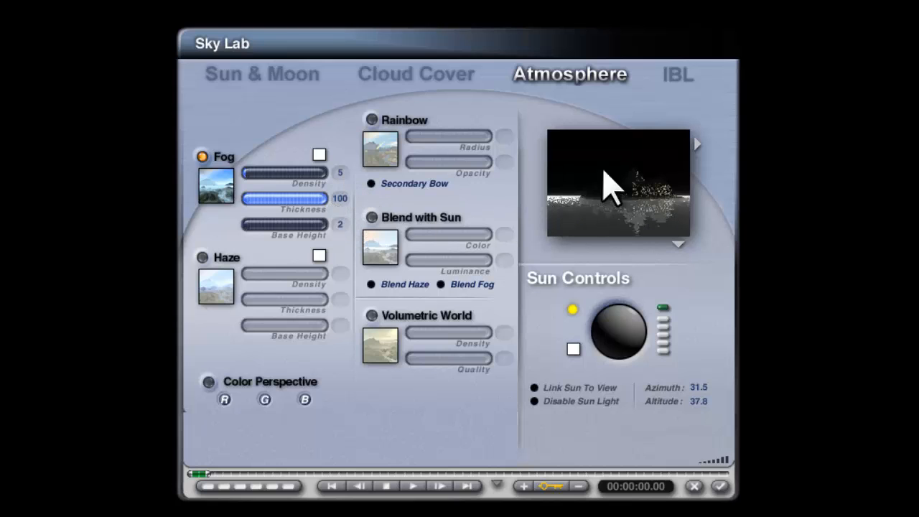
{"action": "left_click", "coordinate": [720, 487]}
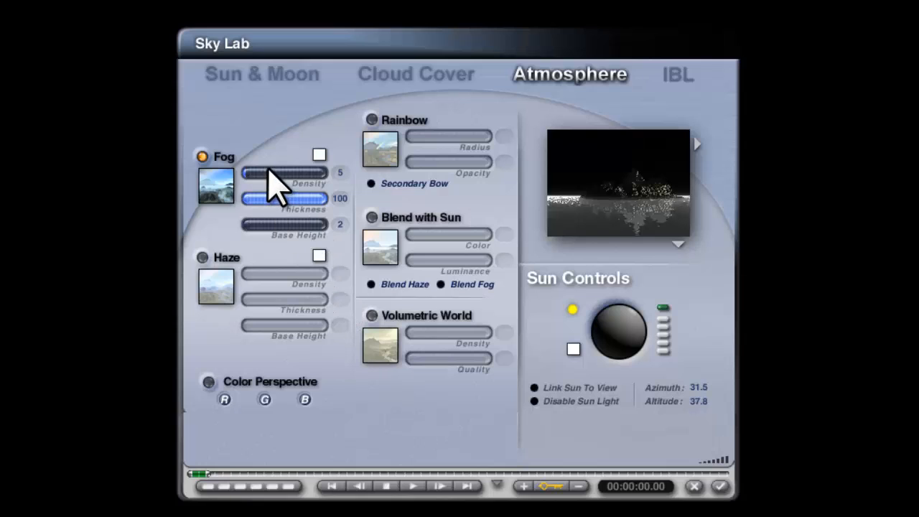
- Raise the fog's density to 100 and reduce its thickness to 25, and then to 20
{"action": "left_click_drag", "start_coordinate": [268, 170], "coordinate": [263, 201]}
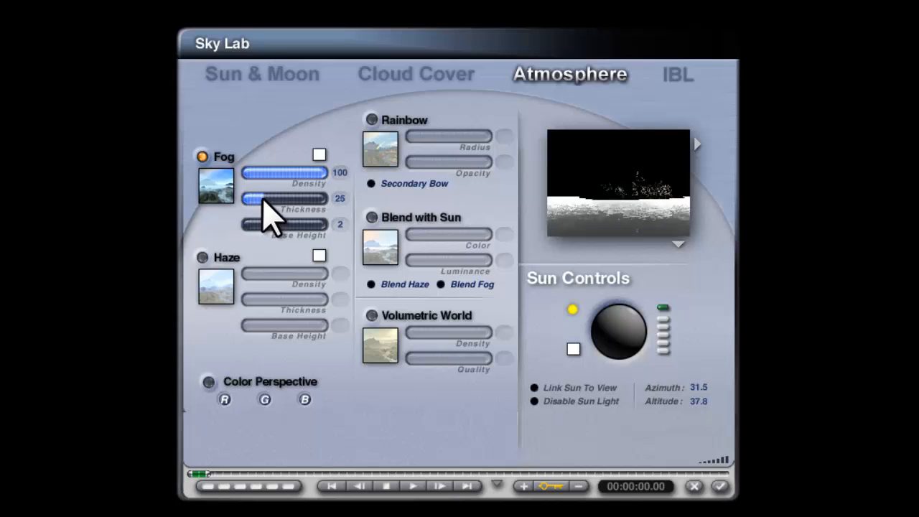
{"action": "left_click", "coordinate": [340, 199]}
{"action": "type", "text": "20"}
{"action": "key", "text": "Return"}
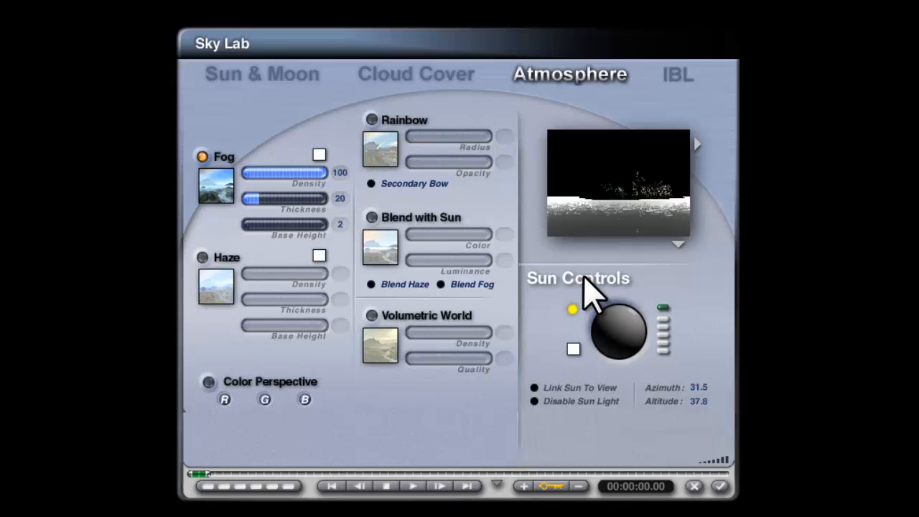
- Try a fog thickness of 21, set it to 24 and apply the Sky Lab changes
{"action": "left_click", "coordinate": [340, 199]}
{"action": "type", "text": "21"}
{"action": "key", "text": "Return"}
{"action": "left_click", "coordinate": [331, 199]}
{"action": "type", "text": "24"}
{"action": "key", "text": "Return"}
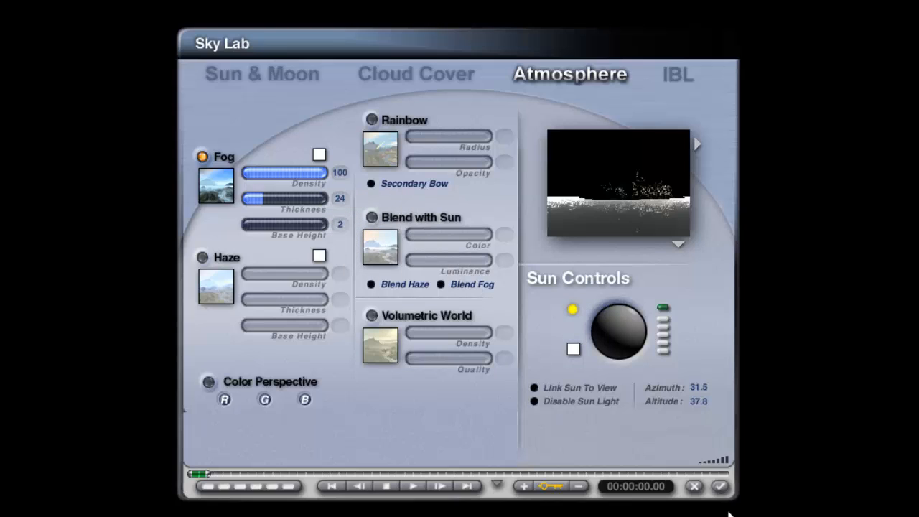
{"action": "left_click", "coordinate": [720, 486]}
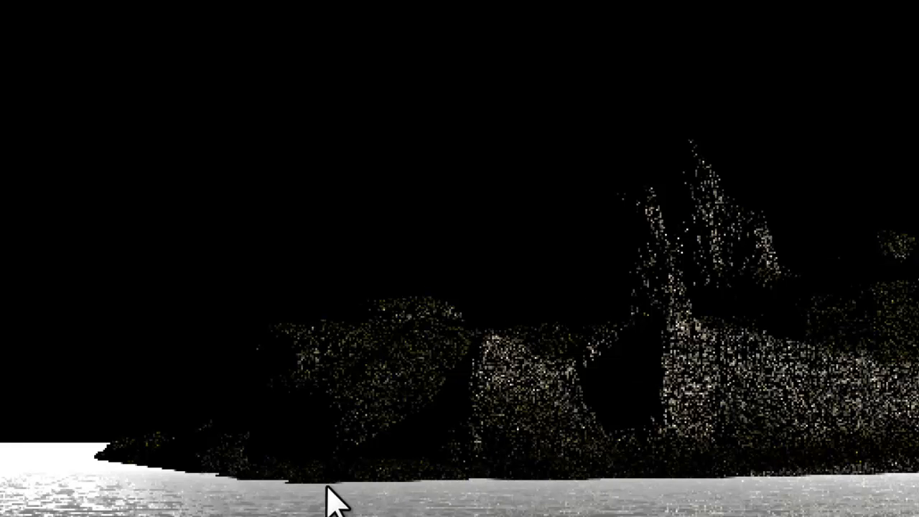
- Mark small render areas along the island's shoreline to check the fog at the waterline
{"action": "left_click_drag", "start_coordinate": [212, 457], "coordinate": [190, 450]}
{"action": "left_click", "coordinate": [186, 463]}
{"action": "left_click_drag", "start_coordinate": [154, 478], "coordinate": [94, 441]}
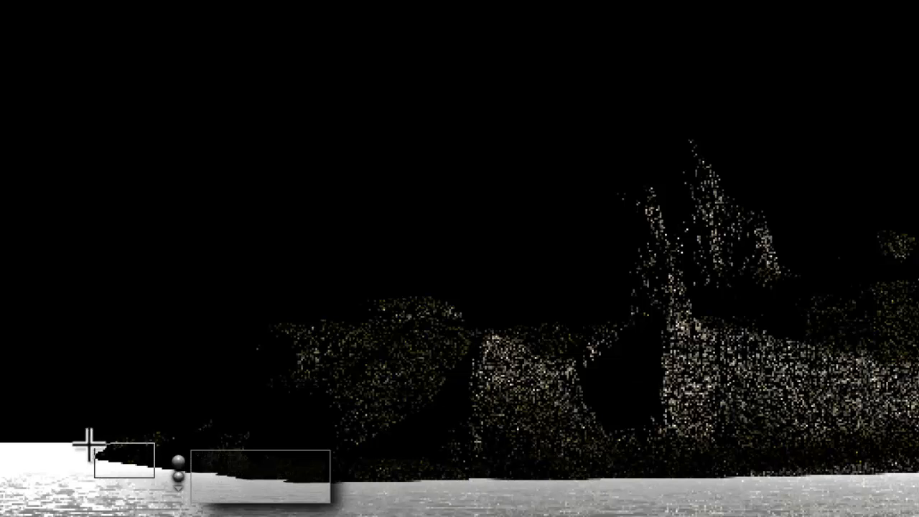
{"action": "left_click_drag", "start_coordinate": [268, 483], "coordinate": [262, 473]}
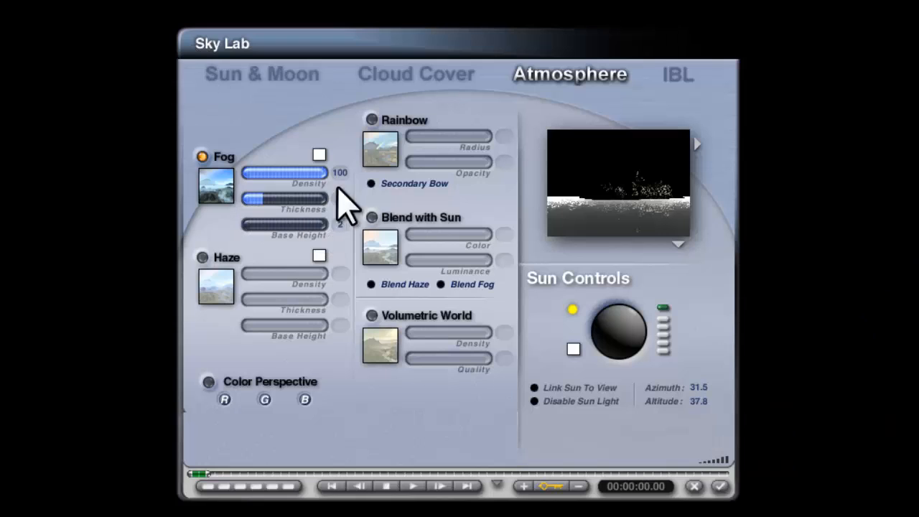
- Set the fog's thickness back to 100 and its density to 11, and then to 12
{"action": "left_click_drag", "start_coordinate": [277, 201], "coordinate": [328, 197]}
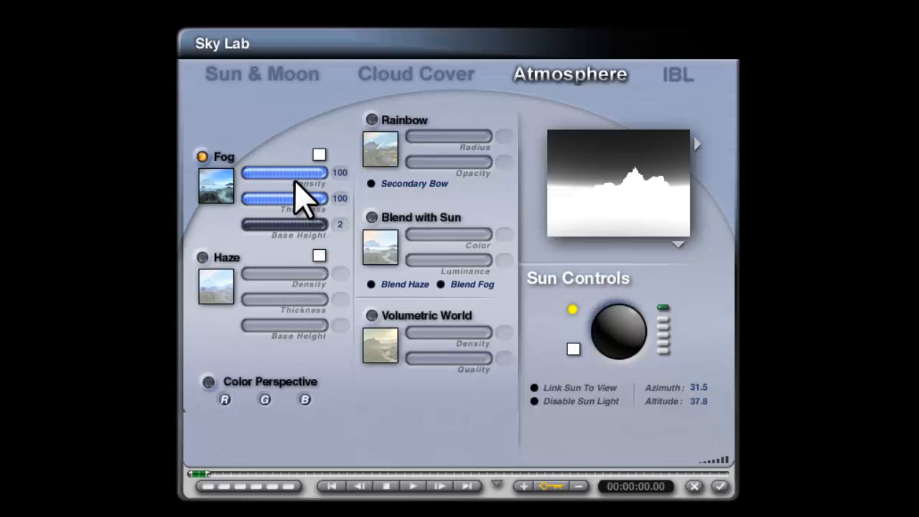
{"action": "left_click_drag", "start_coordinate": [283, 176], "coordinate": [280, 177]}
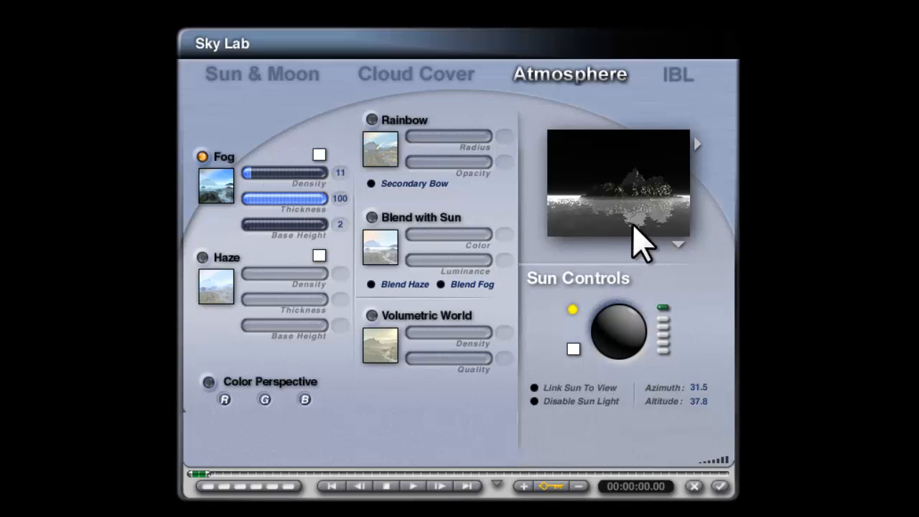
{"action": "left_click", "coordinate": [338, 173]}
{"action": "type", "text": "12"}
{"action": "key", "text": "Return"}
- Try a fog density of 25, return it to 12 and apply the Sky Lab changes
{"action": "left_click", "coordinate": [265, 172]}
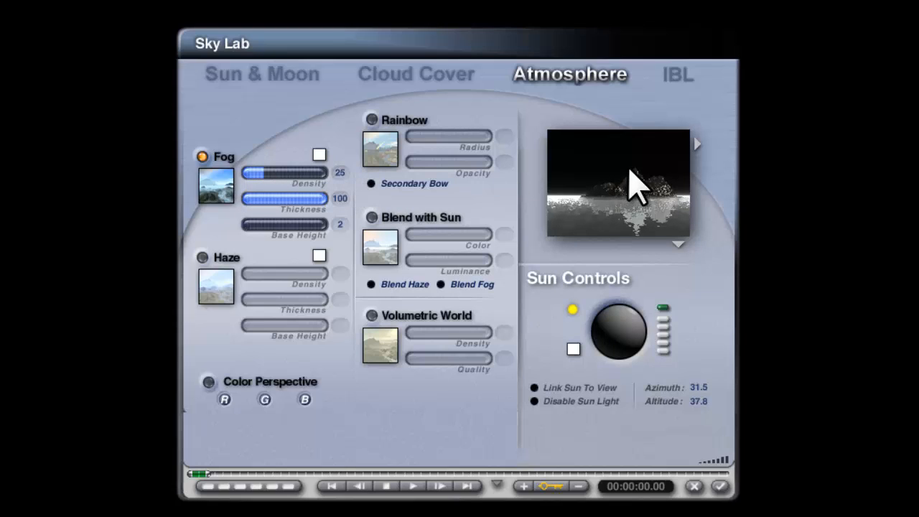
{"action": "left_click", "coordinate": [340, 173]}
{"action": "type", "text": "12"}
{"action": "key", "text": "Return"}
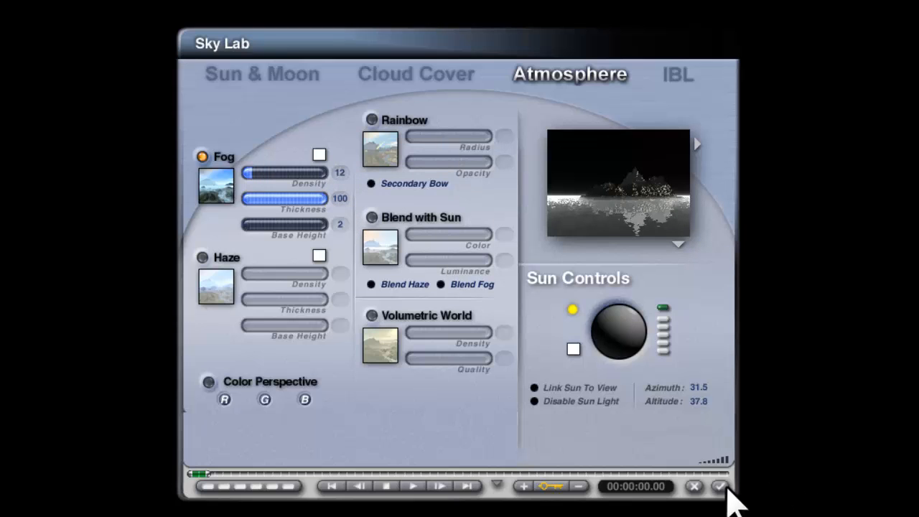
{"action": "left_click", "coordinate": [720, 487]}
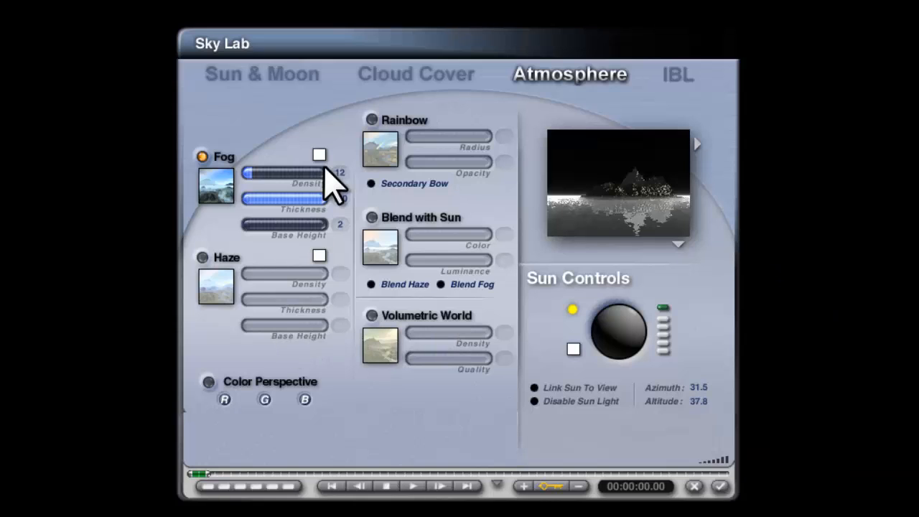
- Lower the fog's density to 10, and then to 8, and apply the Sky Lab changes
{"action": "left_click", "coordinate": [340, 173]}
{"action": "type", "text": "10"}
{"action": "key", "text": "Return"}
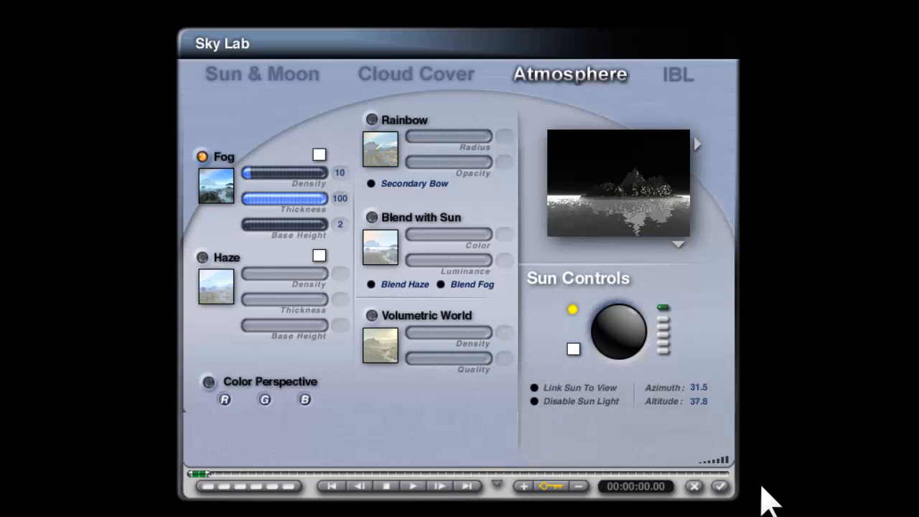
{"action": "left_click", "coordinate": [340, 173]}
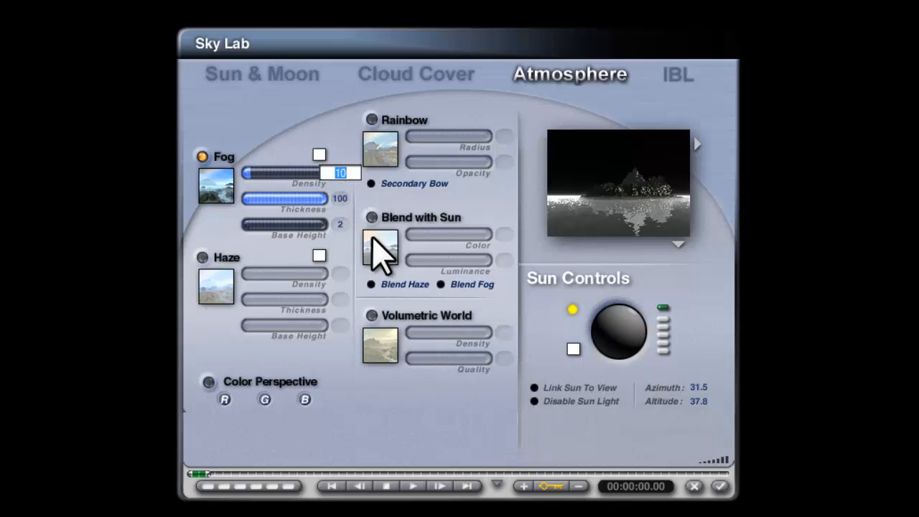
{"action": "type", "text": "8"}
{"action": "key", "text": "Return"}
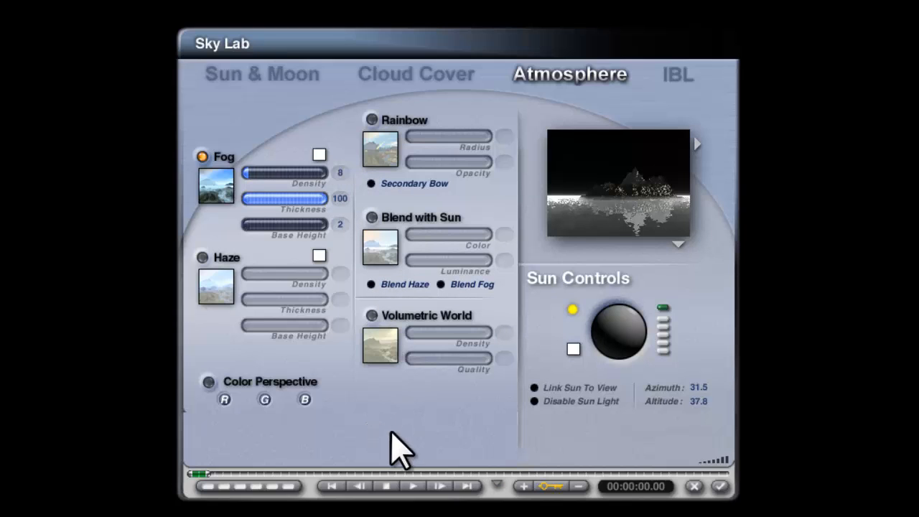
{"action": "left_click", "coordinate": [722, 488]}
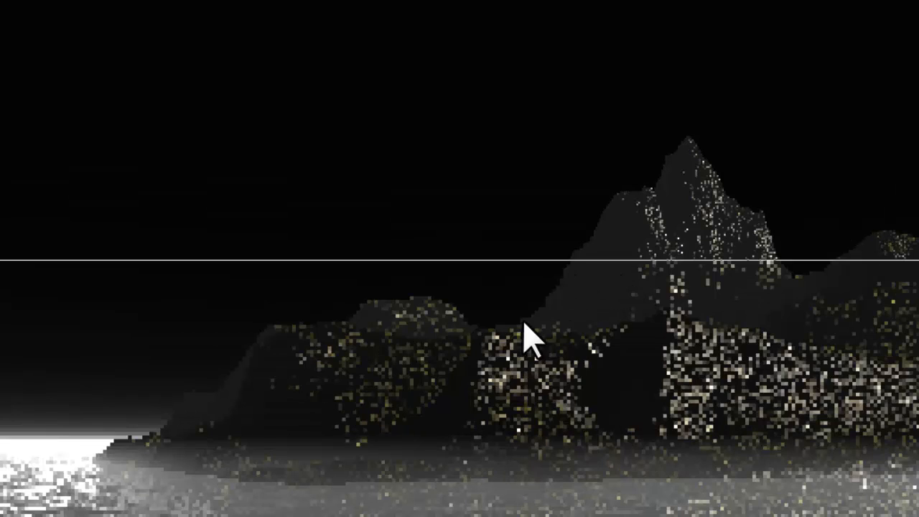
- Mark a render area around the island's shore to inspect the fog there
{"action": "left_click_drag", "start_coordinate": [252, 491], "coordinate": [97, 431]}
{"action": "left_click", "coordinate": [121, 456]}
{"action": "left_click_drag", "start_coordinate": [252, 386], "coordinate": [251, 378]}
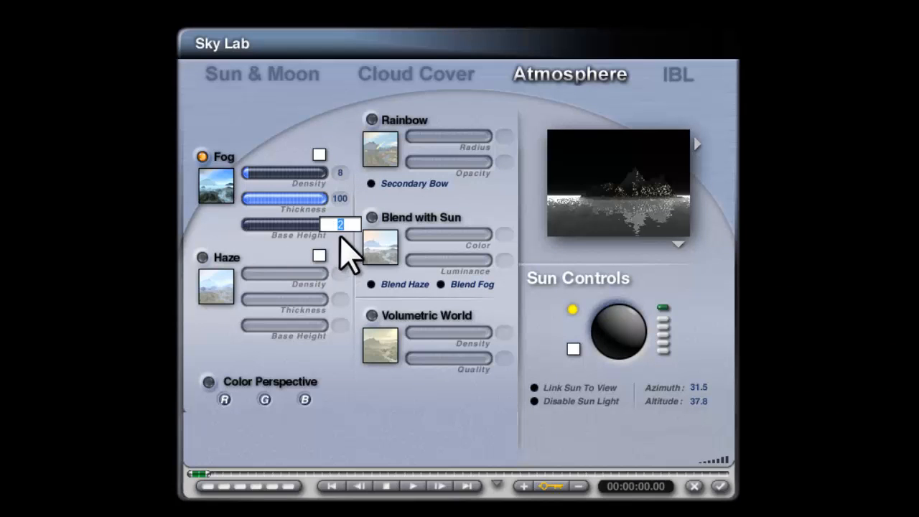
- Try a fog base height of 1 with density 100, and set the base height back to 2
{"action": "key", "text": "Return"}
{"action": "left_click_drag", "start_coordinate": [238, 177], "coordinate": [329, 172]}
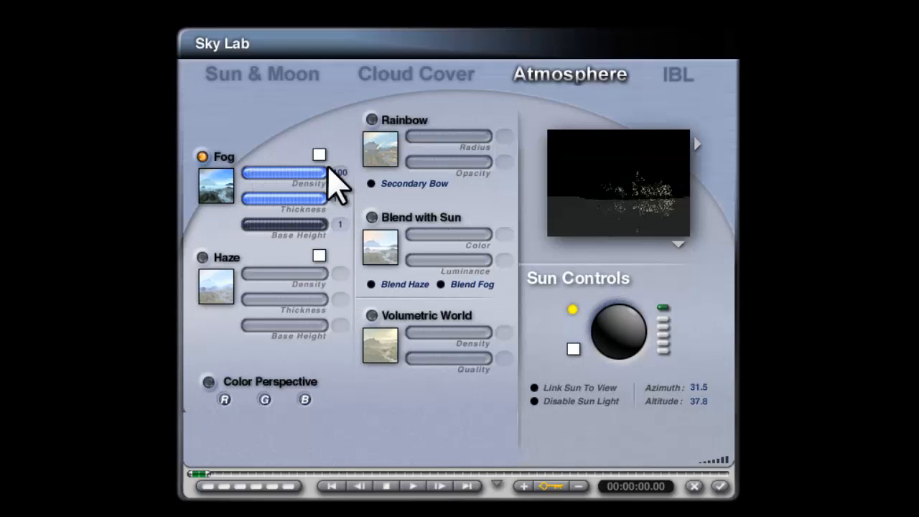
{"action": "left_click", "coordinate": [340, 225]}
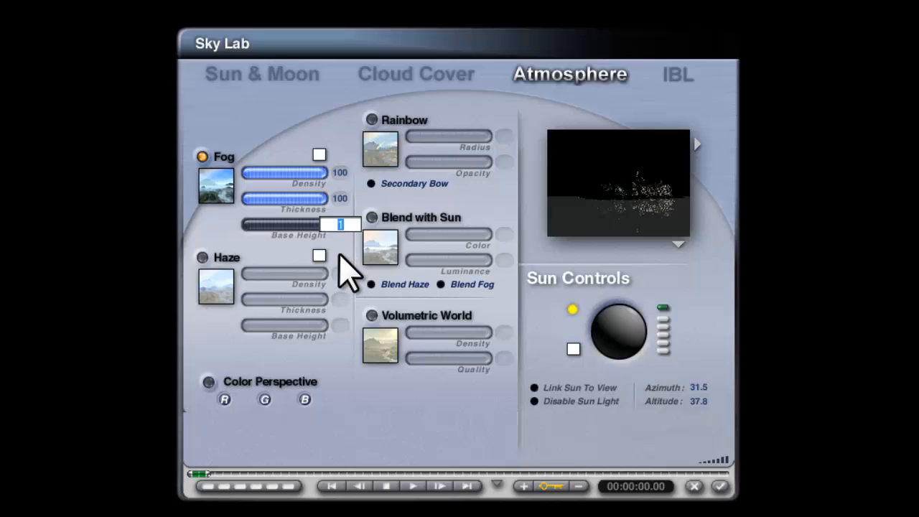
{"action": "type", "text": "2"}
{"action": "key", "text": "Return"}
- Set the fog's density to 6 and thickness to 91, apply the Sky Lab changes and render the scene
{"action": "left_click_drag", "start_coordinate": [297, 174], "coordinate": [258, 175]}
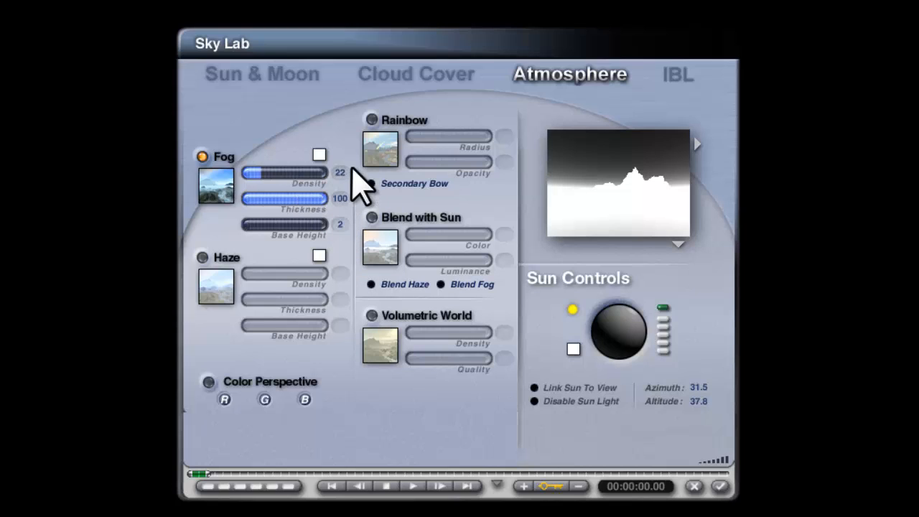
{"action": "left_click", "coordinate": [341, 173]}
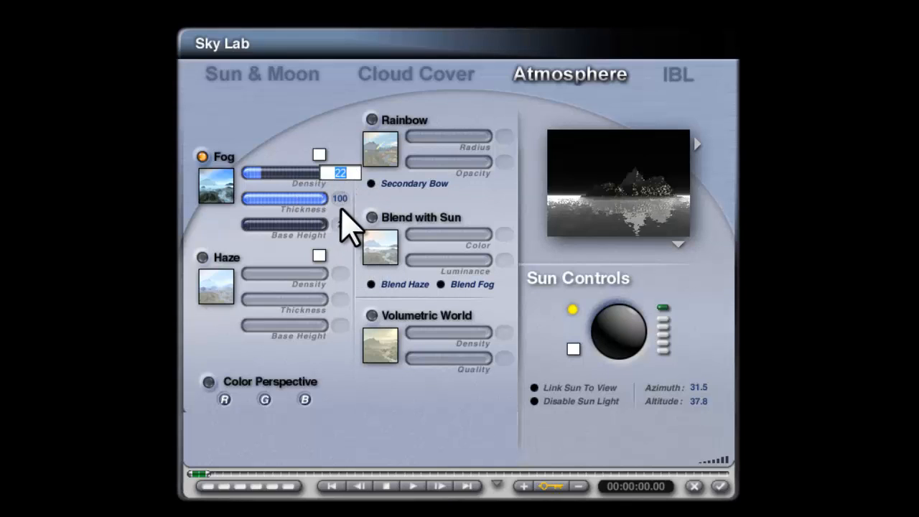
{"action": "type", "text": "6"}
{"action": "key", "text": "Return"}
{"action": "left_click_drag", "start_coordinate": [329, 199], "coordinate": [306, 213]}
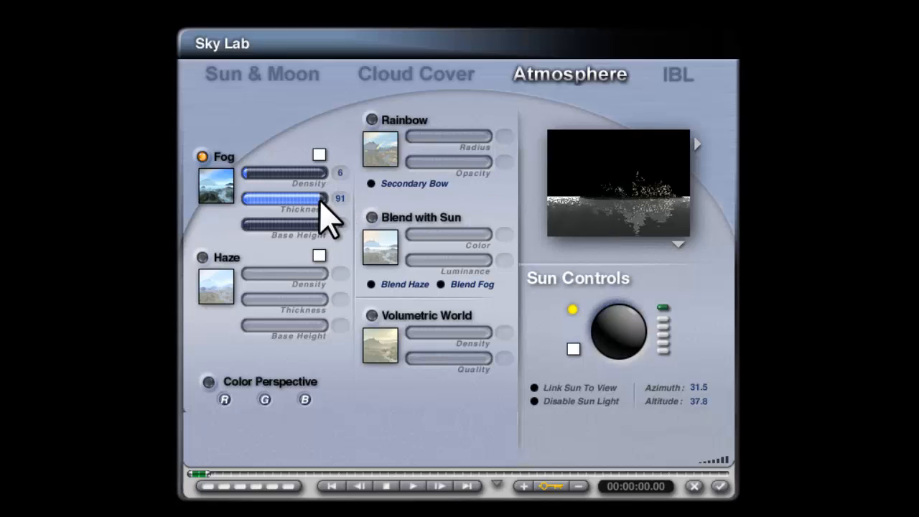
{"action": "left_click", "coordinate": [720, 486]}
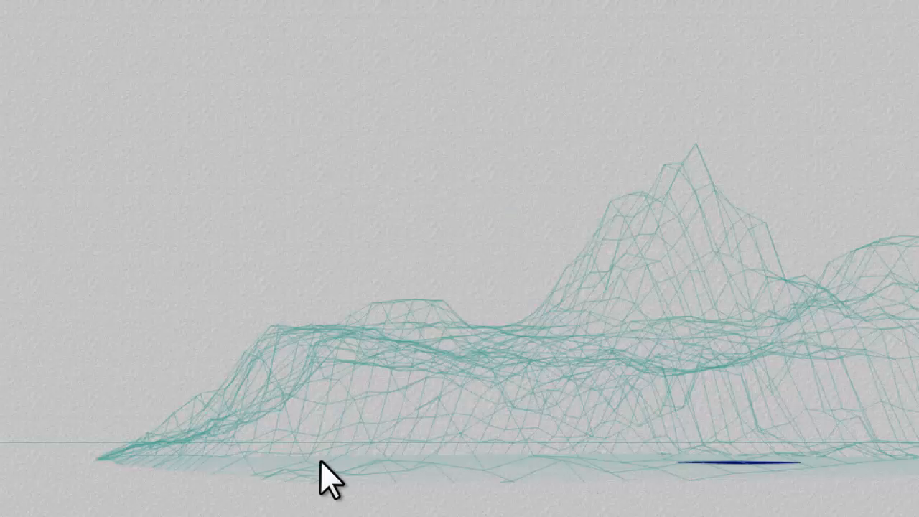
{"action": "key", "text": "ctrl+r"}
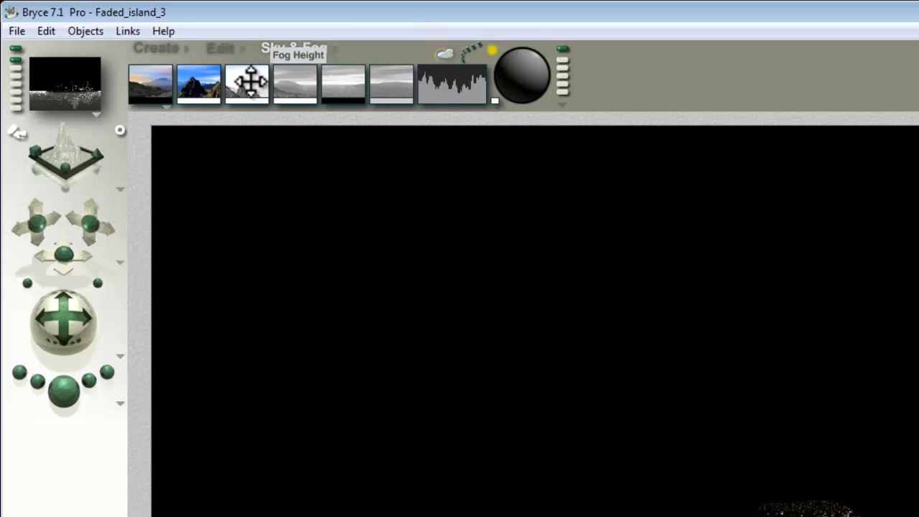
- Reopen the Sky Lab atmosphere settings, turn off the fog and turn on the haze
{"action": "left_click", "coordinate": [444, 56]}
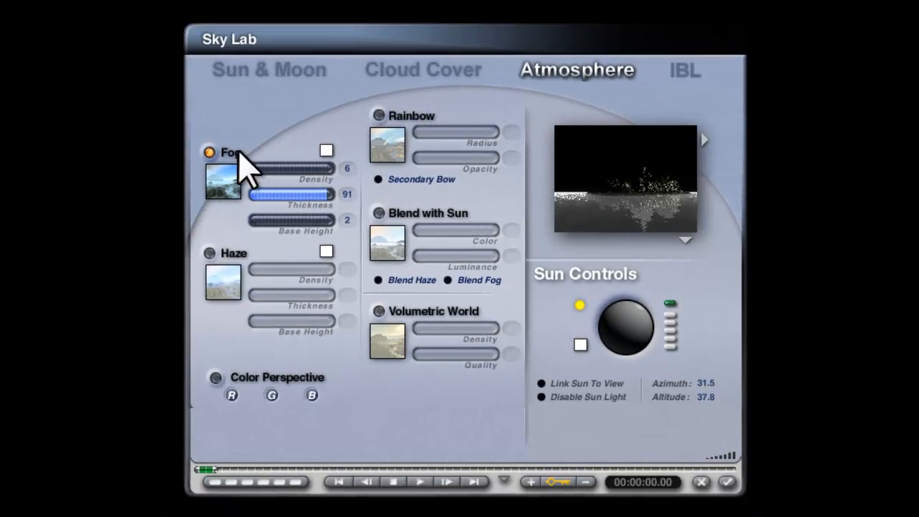
{"action": "left_click", "coordinate": [209, 153]}
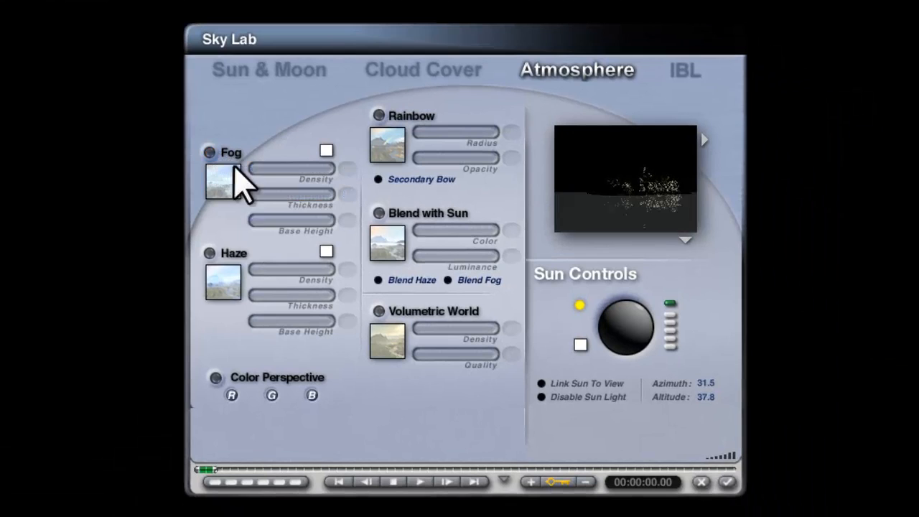
{"action": "left_click", "coordinate": [209, 252]}
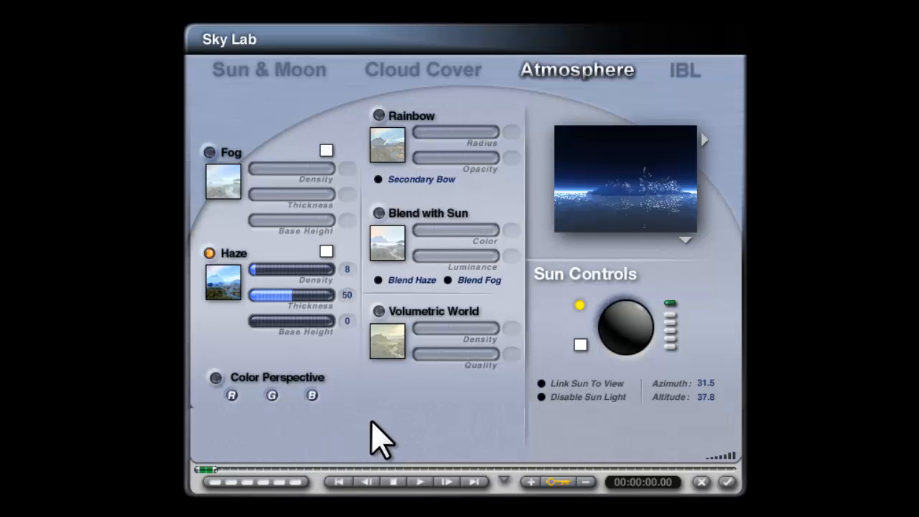
- Set the sun's colour to orange-red and turn on Blend with Sun
{"action": "left_click", "coordinate": [581, 345]}
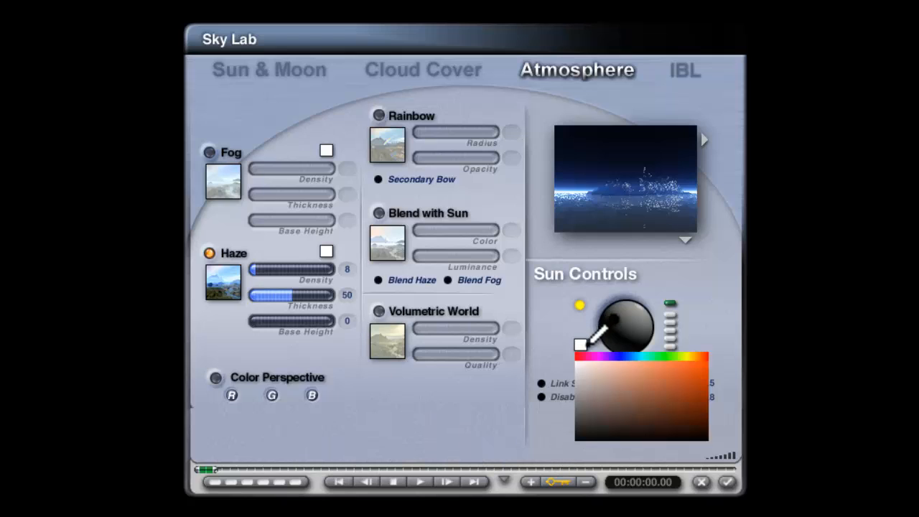
{"action": "left_click", "coordinate": [702, 372]}
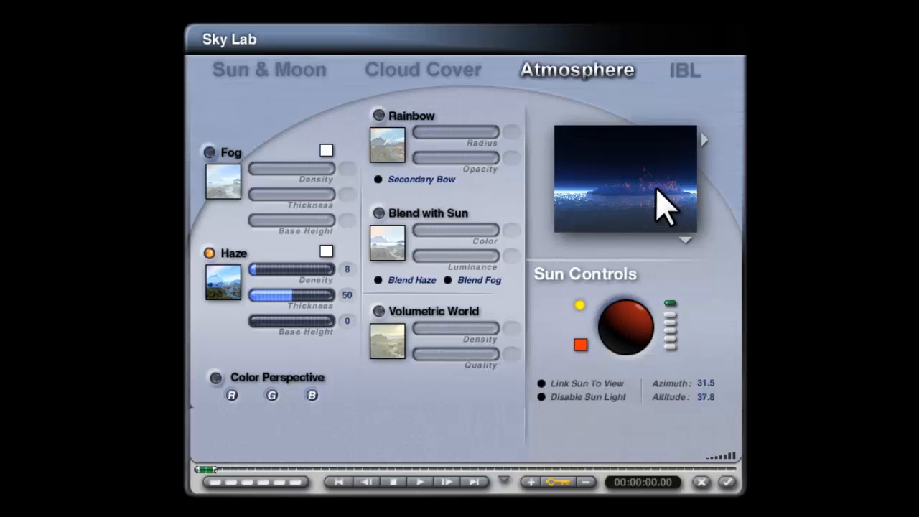
{"action": "left_click", "coordinate": [379, 213]}
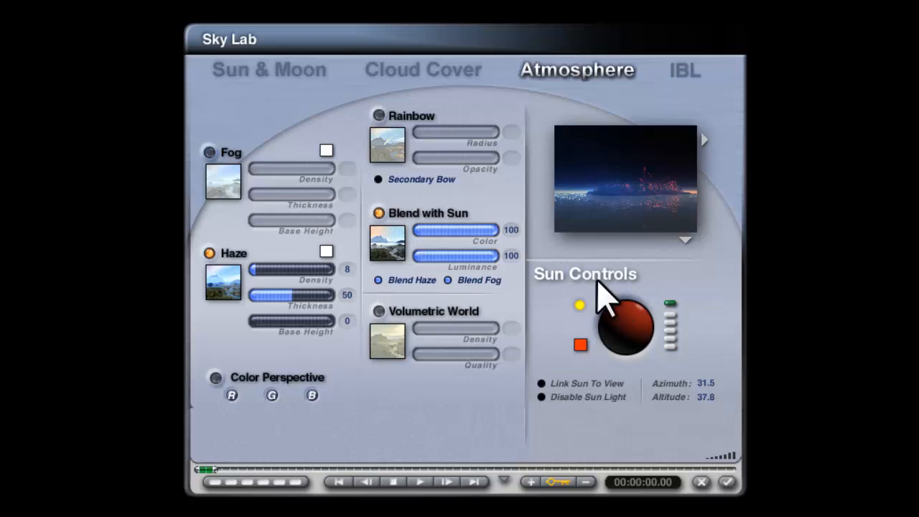
- Move the sun to azimuth 16.6 and altitude 31.9, and toggle Blend Haze and Blend Fog off and back on
{"action": "left_click_drag", "start_coordinate": [632, 320], "coordinate": [632, 316]}
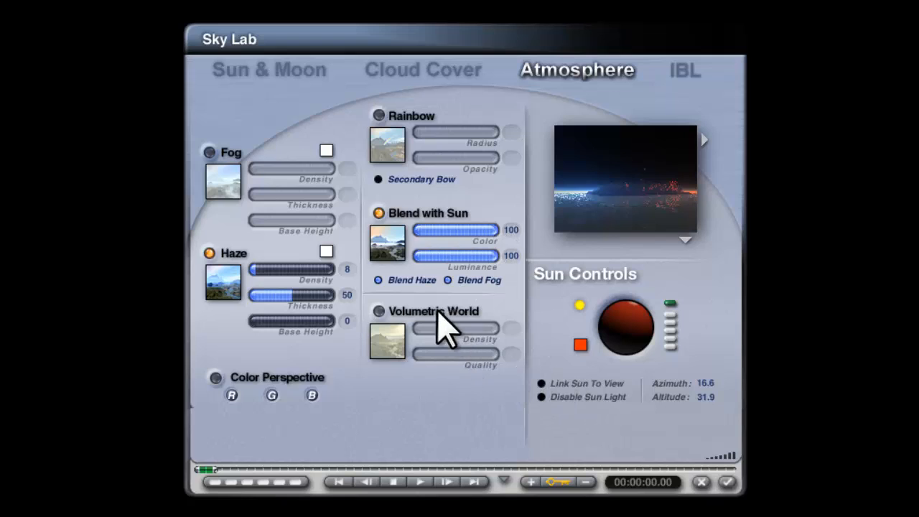
{"action": "left_click", "coordinate": [380, 281]}
{"action": "left_click", "coordinate": [448, 281]}
{"action": "left_click", "coordinate": [379, 281]}
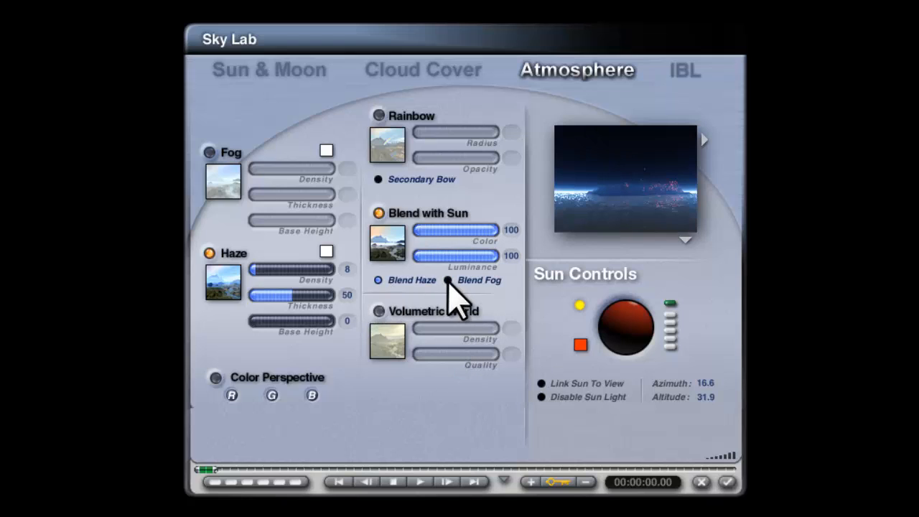
{"action": "left_click", "coordinate": [448, 281]}
- Switch from haze back to fog and try several sun directions, ending at azimuth 32.2 and altitude 37.6
{"action": "left_click", "coordinate": [209, 254]}
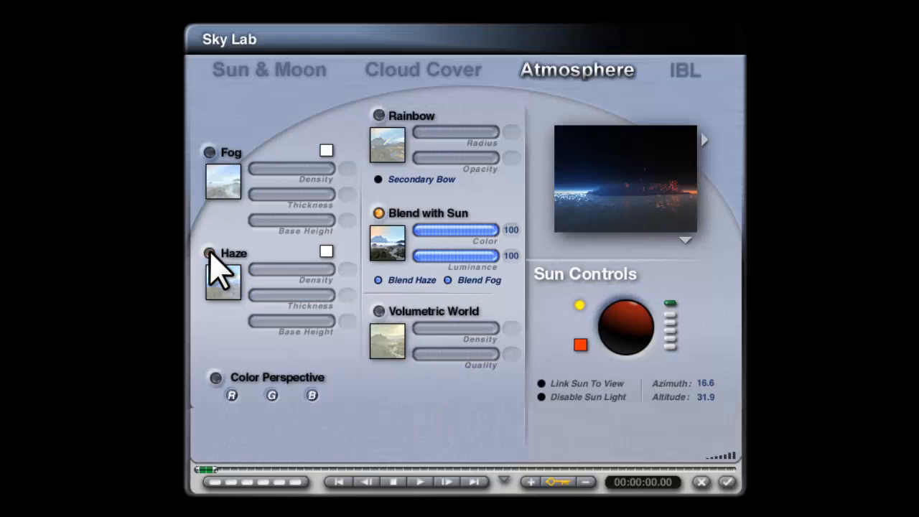
{"action": "left_click", "coordinate": [209, 152]}
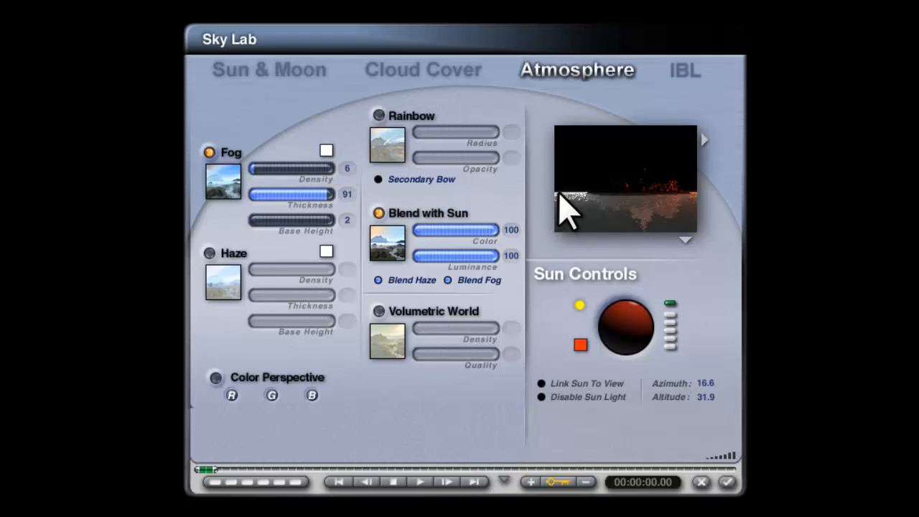
{"action": "left_click", "coordinate": [644, 332]}
{"action": "mouse_move", "coordinate": [645, 333]}
{"action": "left_mouse_down"}
{"action": "mouse_move", "coordinate": [625, 318]}
{"action": "mouse_move", "coordinate": [630, 325]}
{"action": "left_mouse_up"}
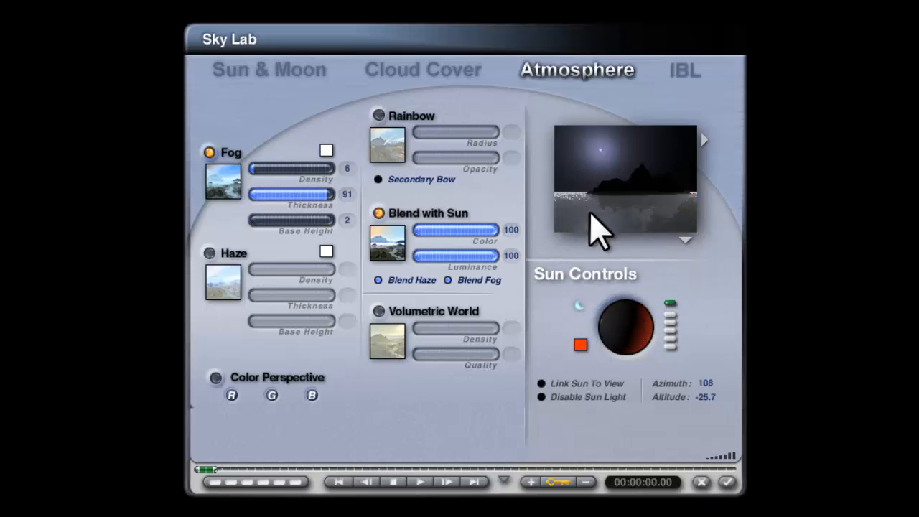
{"action": "left_click", "coordinate": [644, 338]}
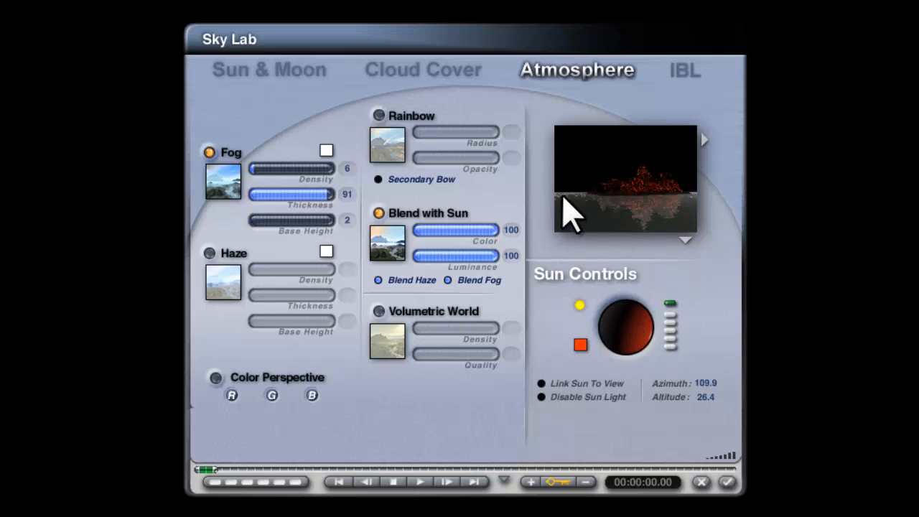
{"action": "left_click", "coordinate": [639, 328]}
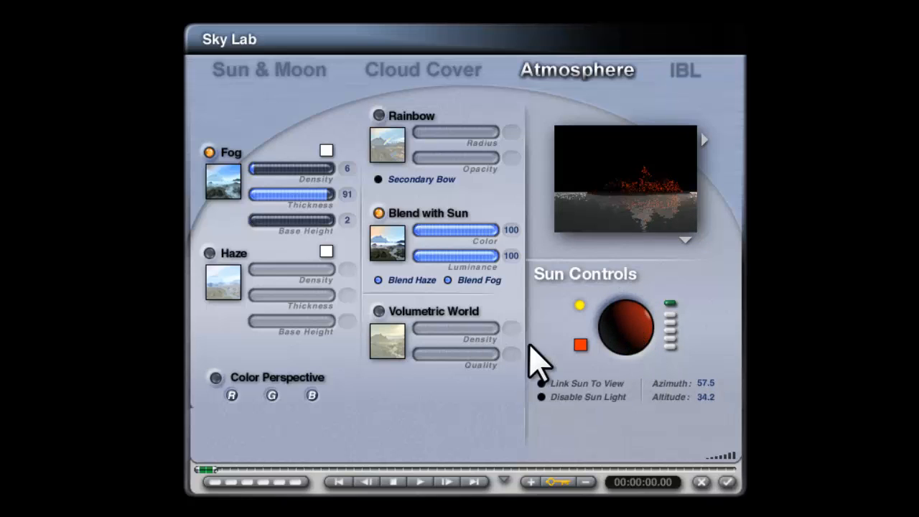
{"action": "left_click", "coordinate": [643, 309]}
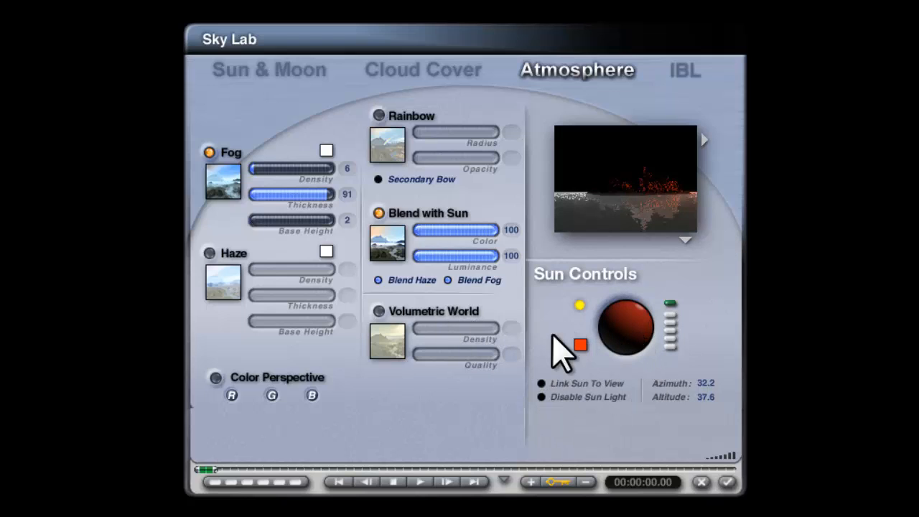
- Turn off Blend with Sun and replace the fog with haze again
{"action": "left_click", "coordinate": [379, 214]}
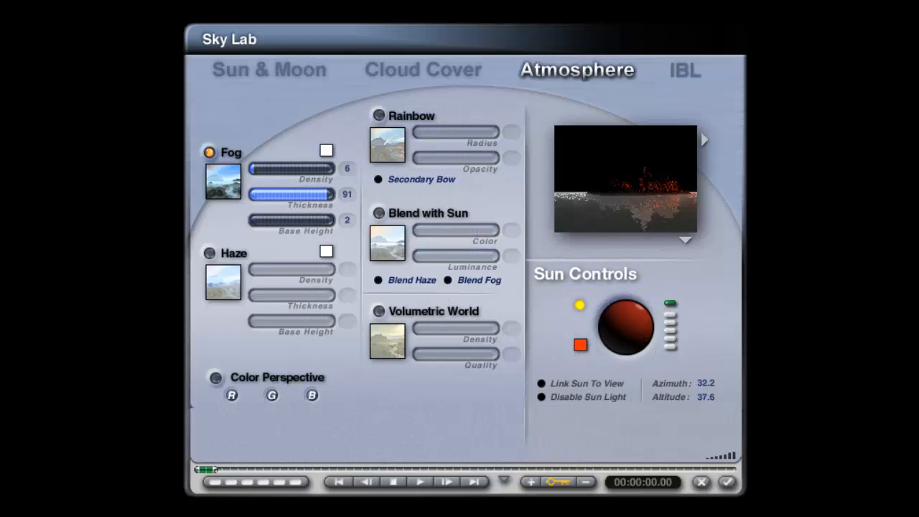
{"action": "left_click", "coordinate": [209, 152]}
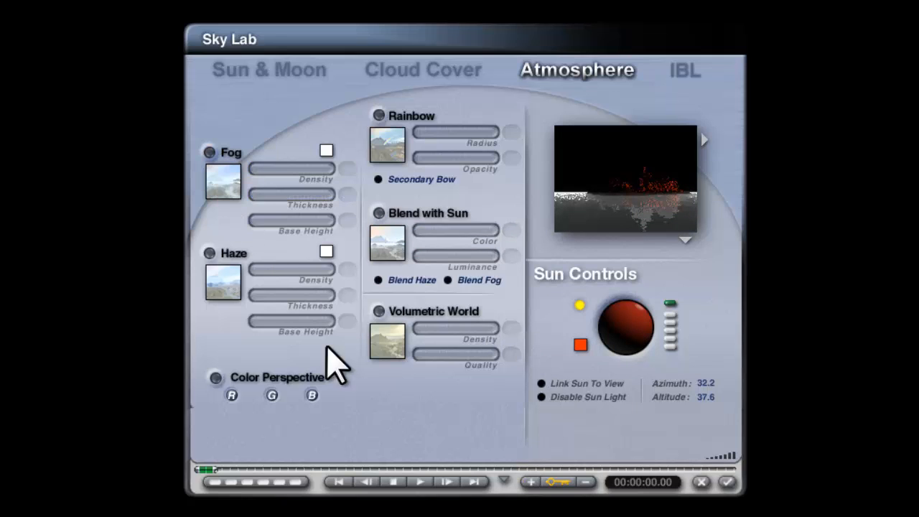
{"action": "left_click", "coordinate": [209, 253]}
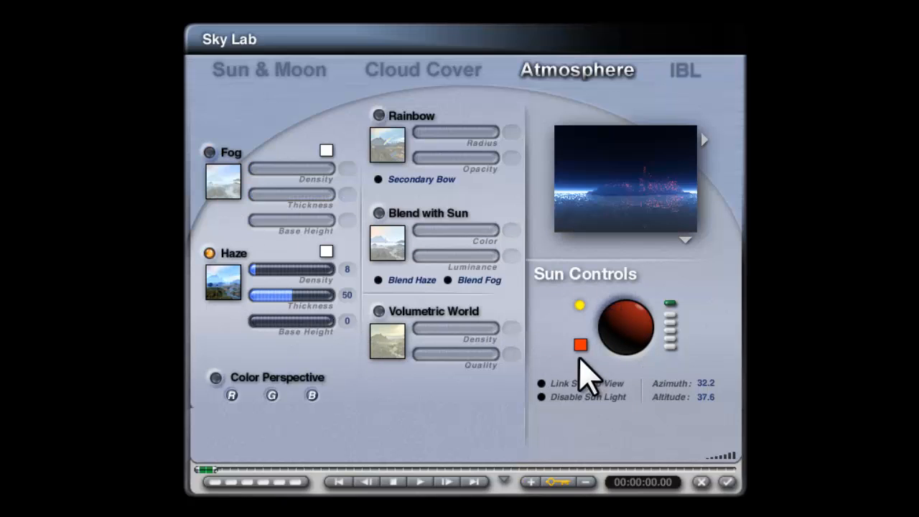
- Move the sun to azimuth 88.9 and altitude 58.2, and set its colour to white with RGB 255, 255, 255
{"action": "left_click_drag", "start_coordinate": [649, 316], "coordinate": [644, 310]}
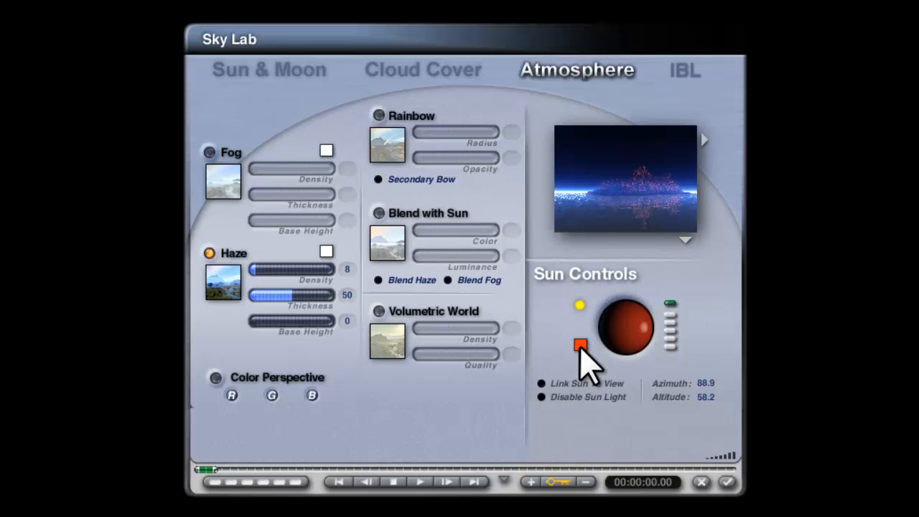
{"action": "left_click", "coordinate": [580, 346]}
{"action": "left_click_drag", "start_coordinate": [431, 266], "coordinate": [618, 260]}
{"action": "left_click_drag", "start_coordinate": [512, 282], "coordinate": [706, 282]}
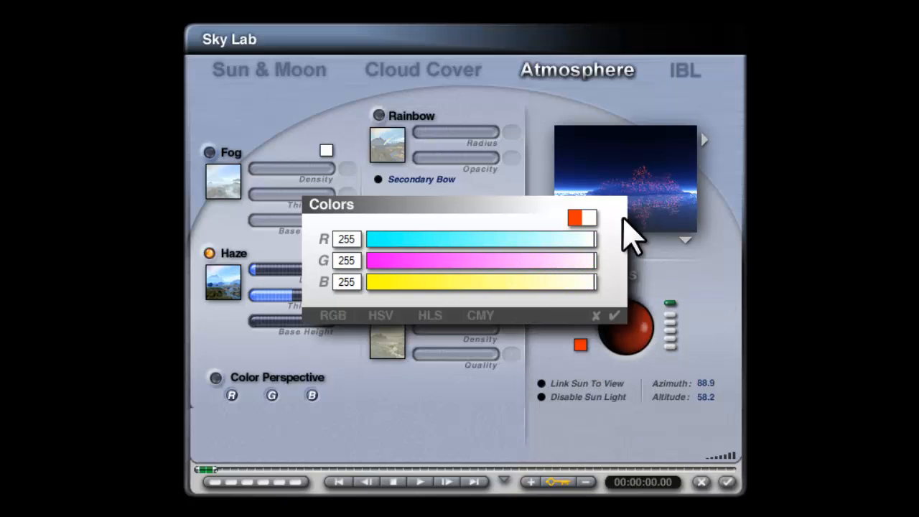
{"action": "left_click", "coordinate": [614, 315]}
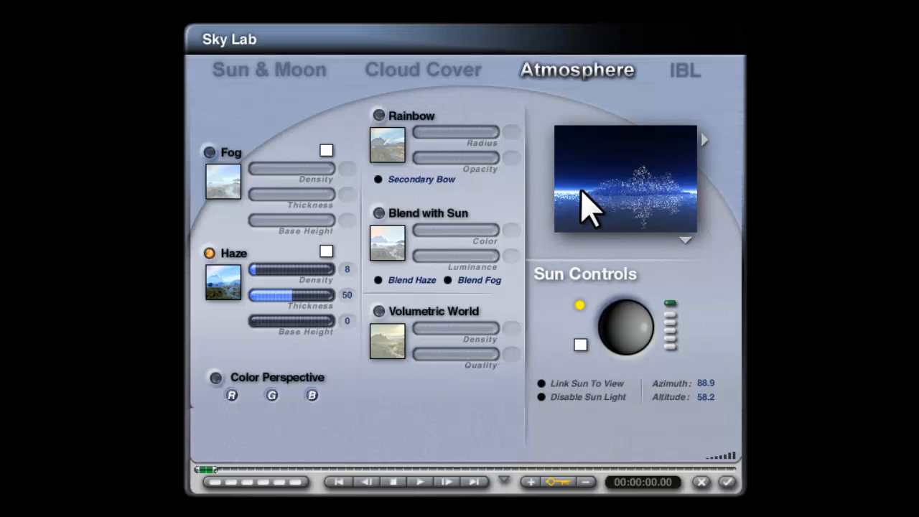
- Turn on Color Perspective with red 25, green 0 and blue 0, and lower the haze to density 7 and thickness 4
{"action": "left_click", "coordinate": [216, 378]}
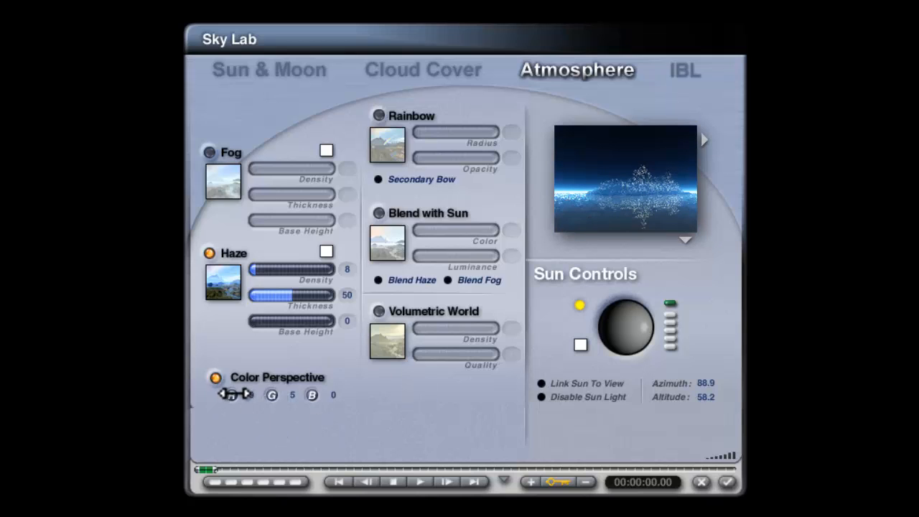
{"action": "left_click_drag", "start_coordinate": [227, 395], "coordinate": [229, 396]}
{"action": "left_click_drag", "start_coordinate": [271, 399], "coordinate": [413, 389]}
{"action": "left_click_drag", "start_coordinate": [265, 300], "coordinate": [249, 296]}
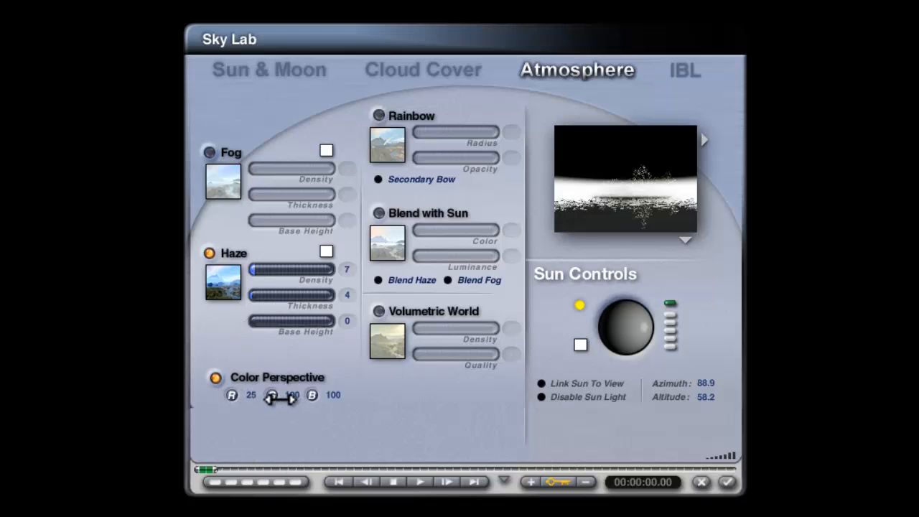
{"action": "left_click_drag", "start_coordinate": [286, 399], "coordinate": [273, 399]}
{"action": "left_click_drag", "start_coordinate": [332, 403], "coordinate": [309, 395]}
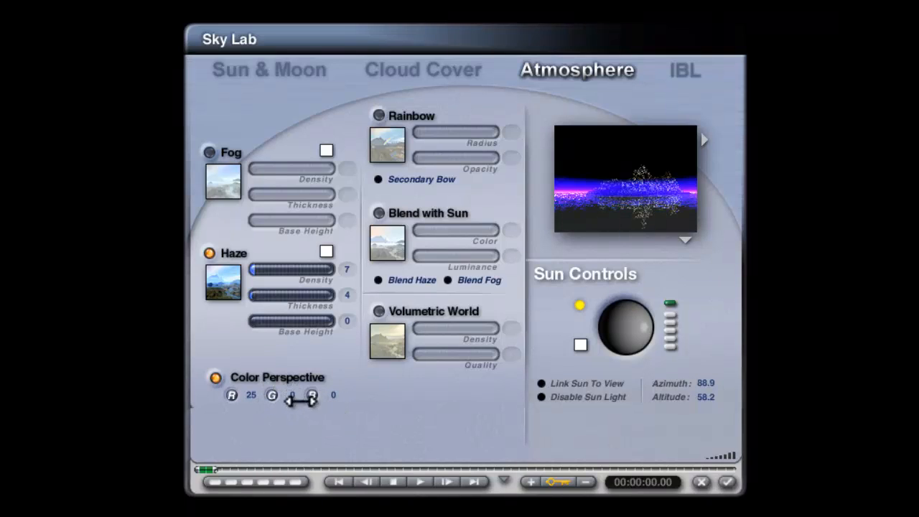
- Raise the haze density to 87 and thickness to 70, and set the Color Perspective red and green to 6
{"action": "left_click", "coordinate": [303, 269]}
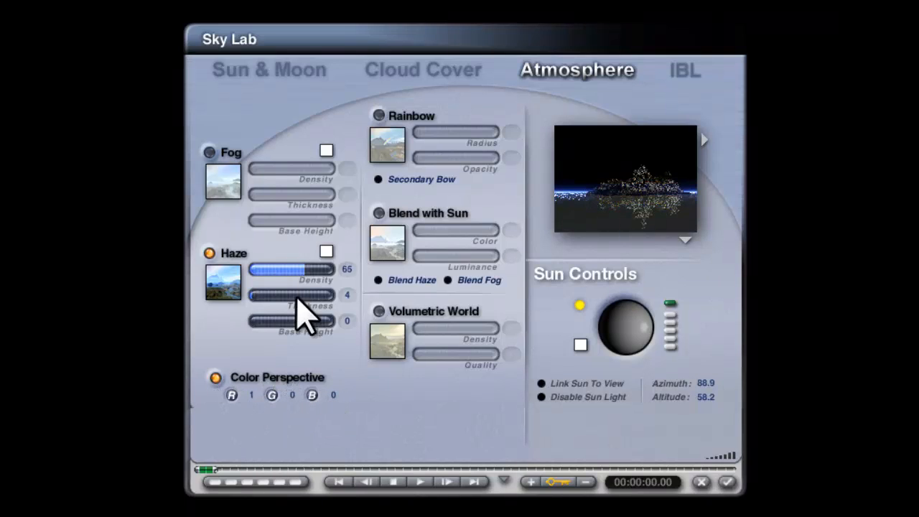
{"action": "left_click", "coordinate": [309, 295]}
{"action": "left_click", "coordinate": [323, 269]}
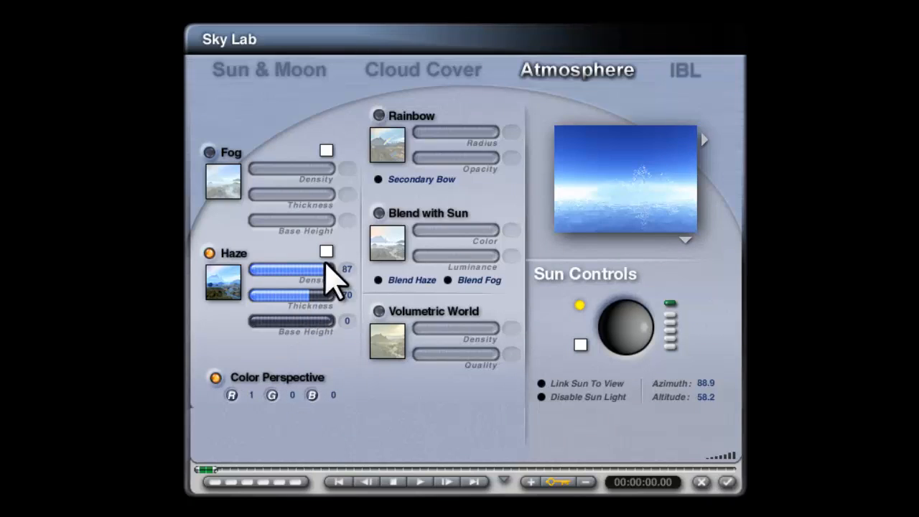
{"action": "left_click_drag", "start_coordinate": [233, 395], "coordinate": [274, 396]}
{"action": "left_click", "coordinate": [263, 396]}
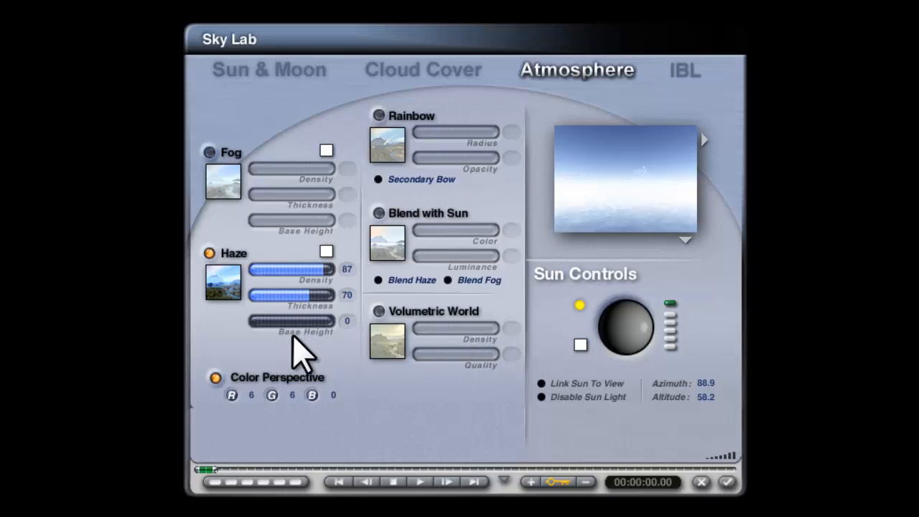
- Try a haze density of 49 and then 100, with thickness 22 and then 4
{"action": "left_click_drag", "start_coordinate": [303, 322], "coordinate": [266, 299]}
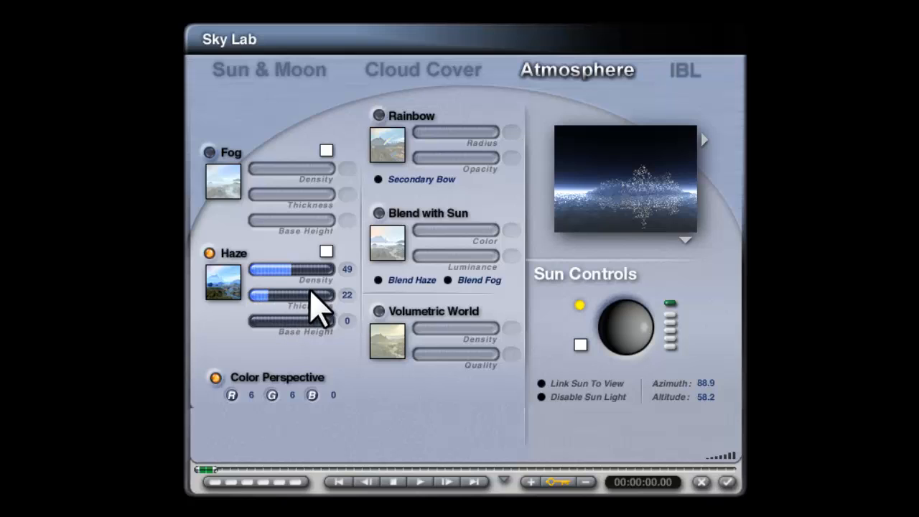
{"action": "left_click_drag", "start_coordinate": [308, 275], "coordinate": [335, 281]}
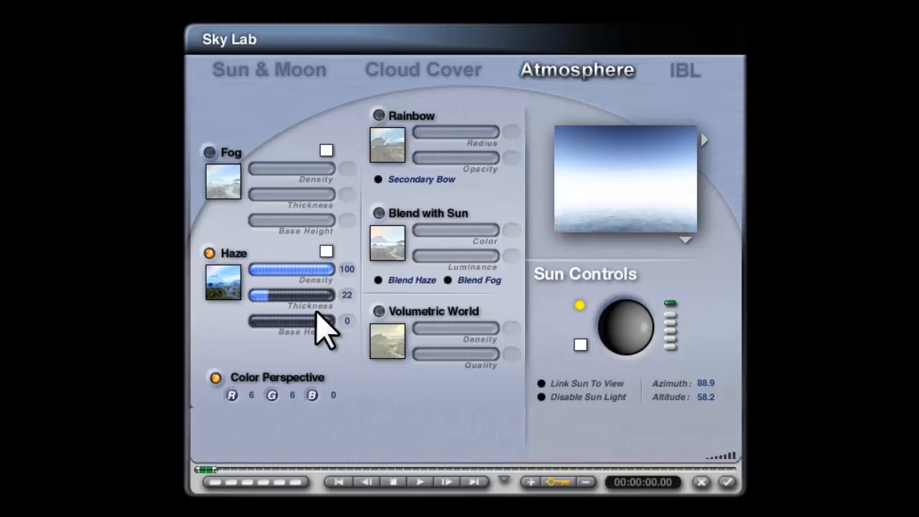
{"action": "left_click_drag", "start_coordinate": [287, 299], "coordinate": [256, 301]}
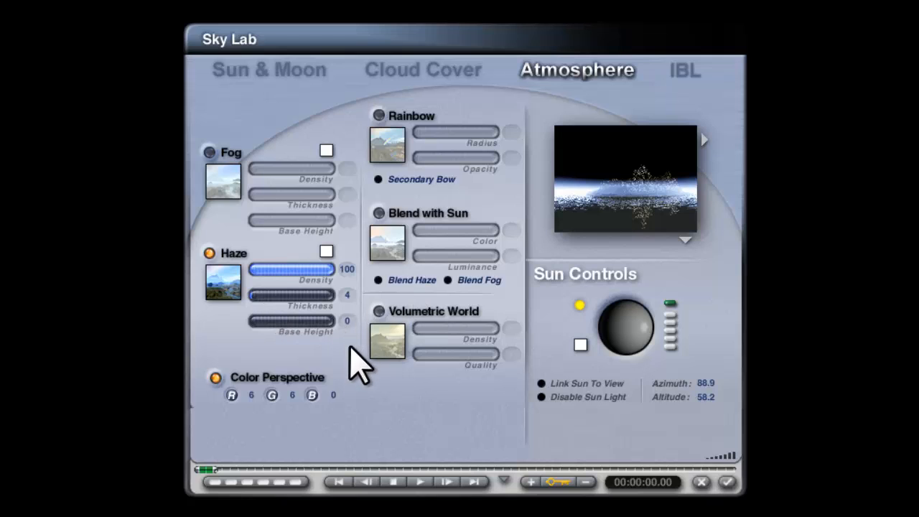
- Try raising the haze base height, return it to 0, and set the haze thickness to 50 and density to 56
{"action": "left_click", "coordinate": [283, 323]}
{"action": "left_click_drag", "start_coordinate": [268, 321], "coordinate": [250, 322]}
{"action": "left_click", "coordinate": [275, 296]}
{"action": "left_click", "coordinate": [286, 270]}
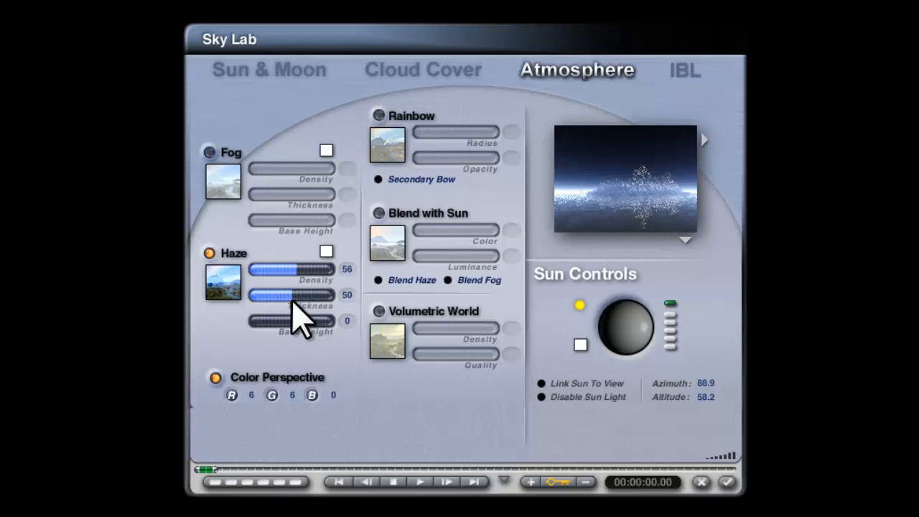
- Try a haze thickness of 58 with a haze density of 6
{"action": "left_click", "coordinate": [299, 296]}
{"action": "left_click", "coordinate": [271, 270]}
{"action": "left_click", "coordinate": [259, 270]}
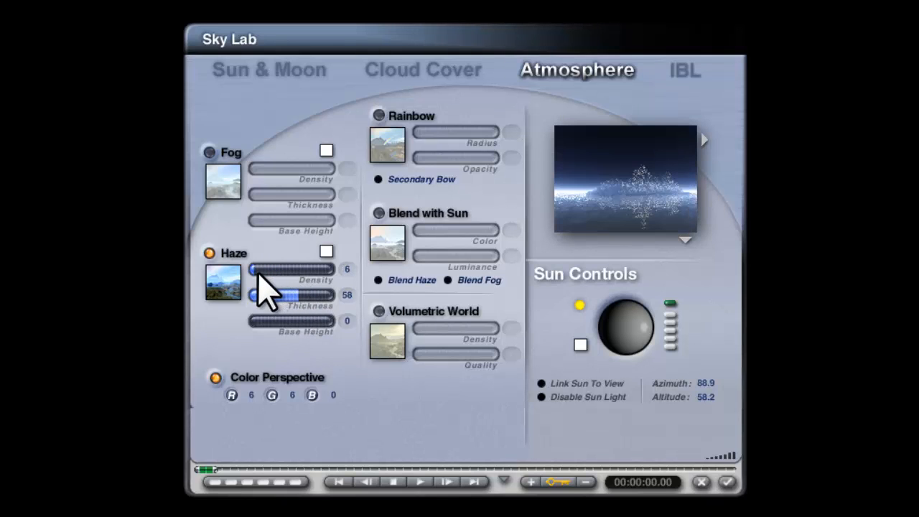
- Set the haze density to 100 and thickness to 9, with Color Perspective red at 3 and green at 2
{"action": "left_click_drag", "start_coordinate": [257, 273], "coordinate": [335, 272]}
{"action": "left_click_drag", "start_coordinate": [290, 293], "coordinate": [262, 300]}
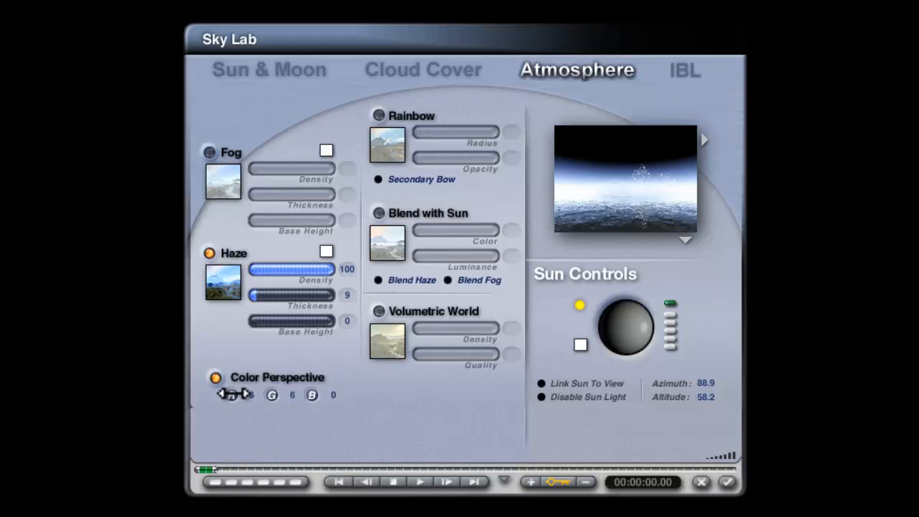
{"action": "left_click", "coordinate": [216, 377]}
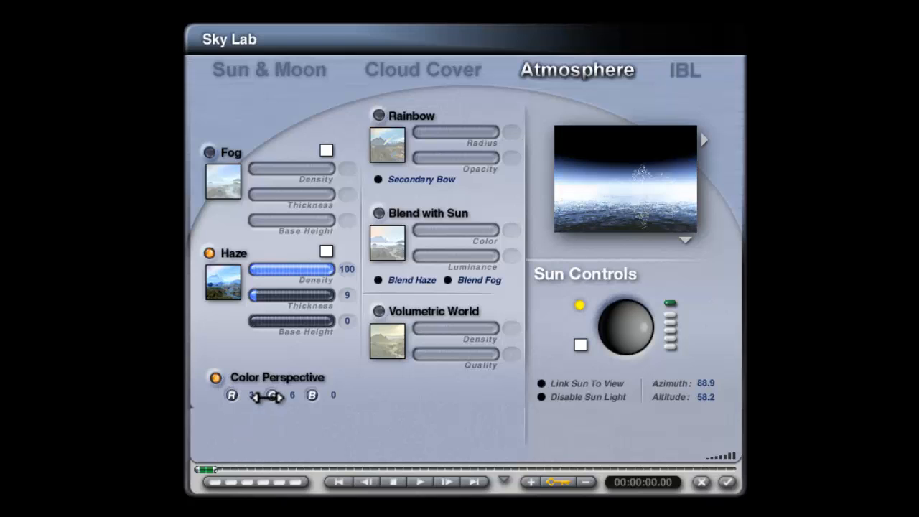
{"action": "left_click_drag", "start_coordinate": [267, 395], "coordinate": [269, 396]}
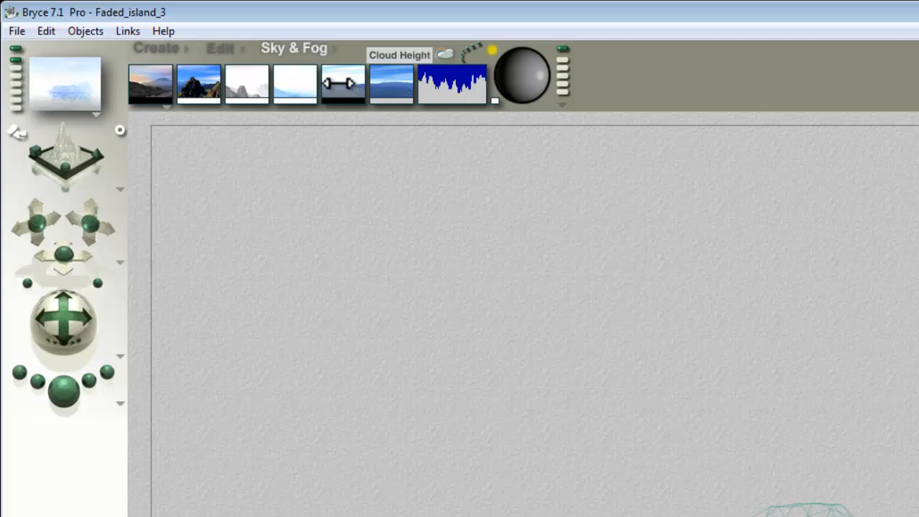
- Try the scene with clouds turned on and an adjusted cloud height, and render it
{"action": "left_click_drag", "start_coordinate": [343, 83], "coordinate": [338, 98]}
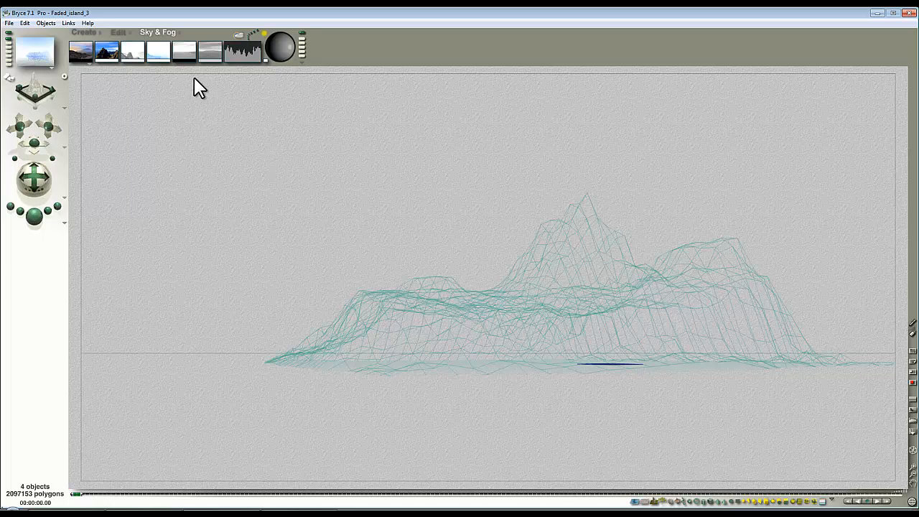
{"action": "left_click", "coordinate": [187, 51]}
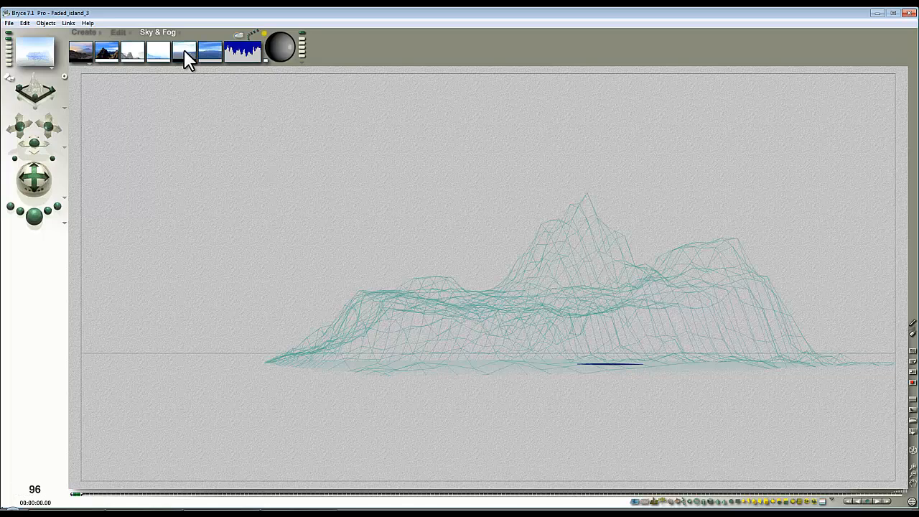
{"action": "left_click_drag", "start_coordinate": [181, 51], "coordinate": [183, 51]}
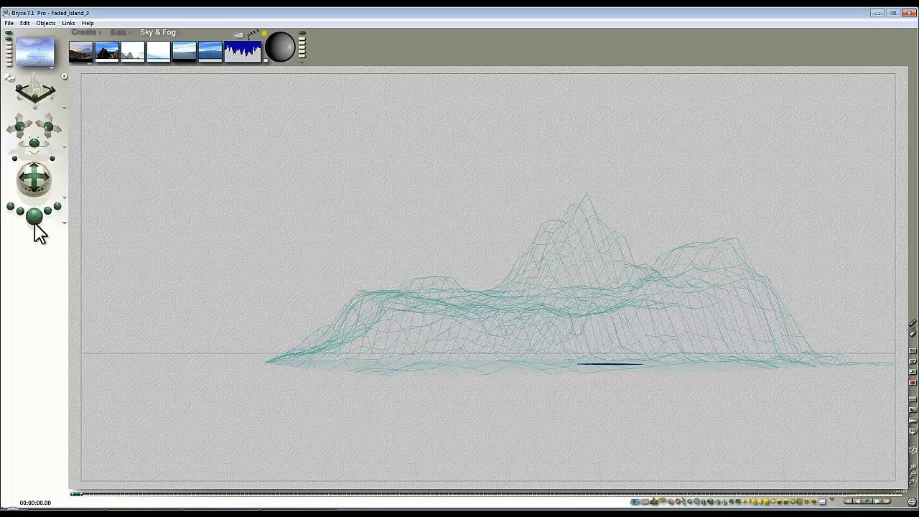
{"action": "key", "text": "ctrl+r"}
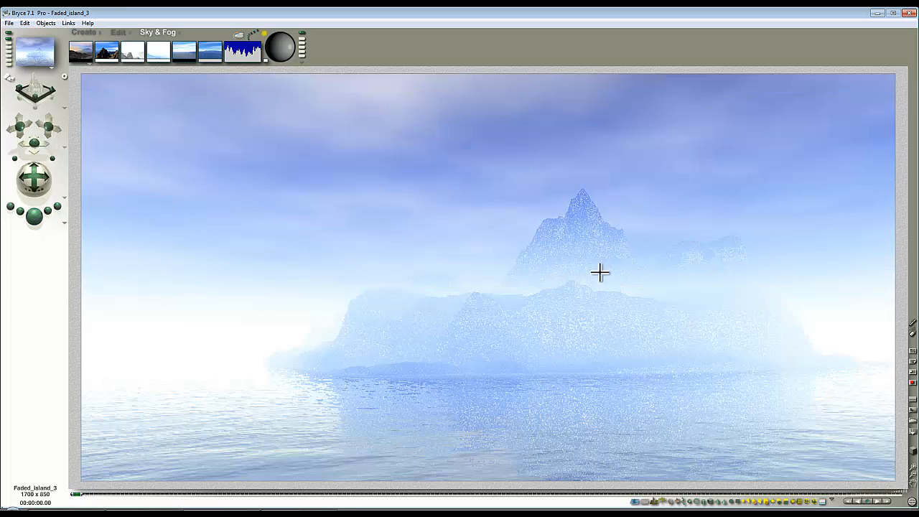
- Turn the clouds off and render the scene again
{"action": "left_click", "coordinate": [185, 52], "text": "alt"}
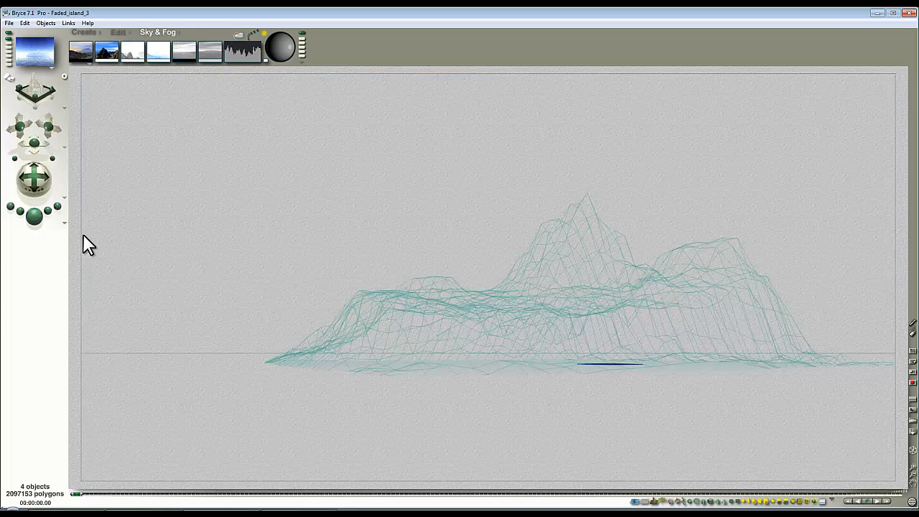
{"action": "left_click", "coordinate": [32, 215]}
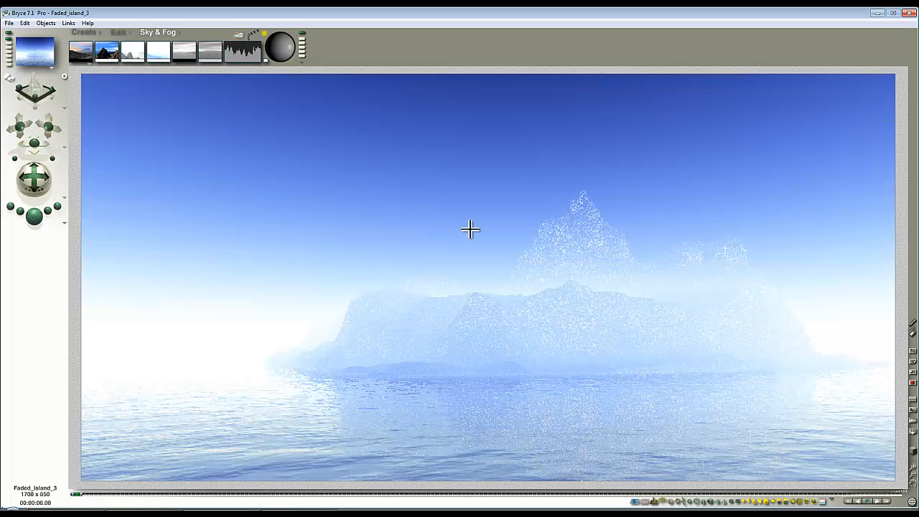
- Try a haze thickness of 2, set it to 3 instead, and apply the sky settings
{"action": "left_click", "coordinate": [238, 33]}
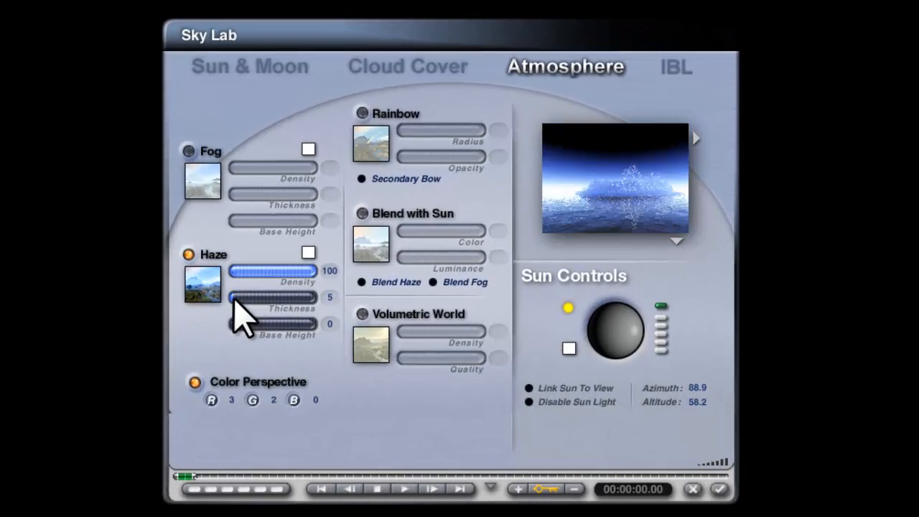
{"action": "left_click", "coordinate": [332, 300]}
{"action": "type", "text": "2"}
{"action": "key", "text": "Return"}
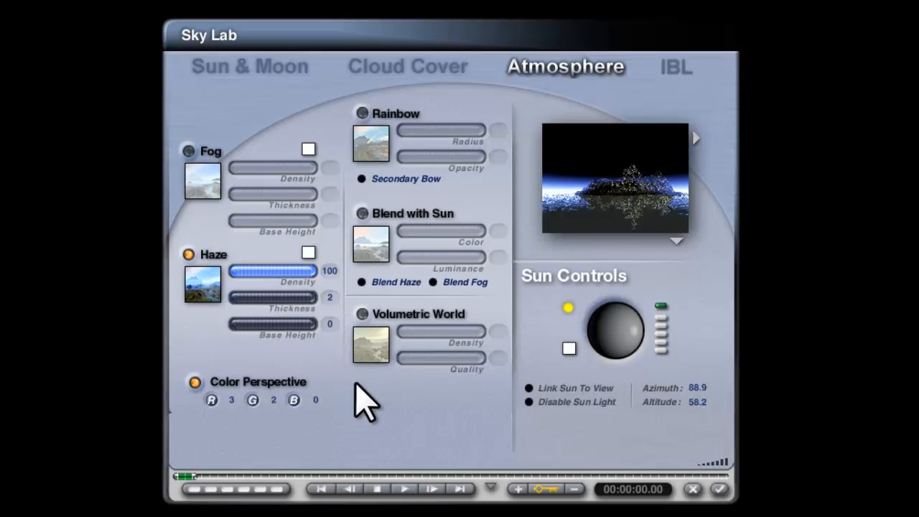
{"action": "left_click", "coordinate": [324, 298]}
{"action": "type", "text": "3"}
{"action": "key", "text": "Return"}
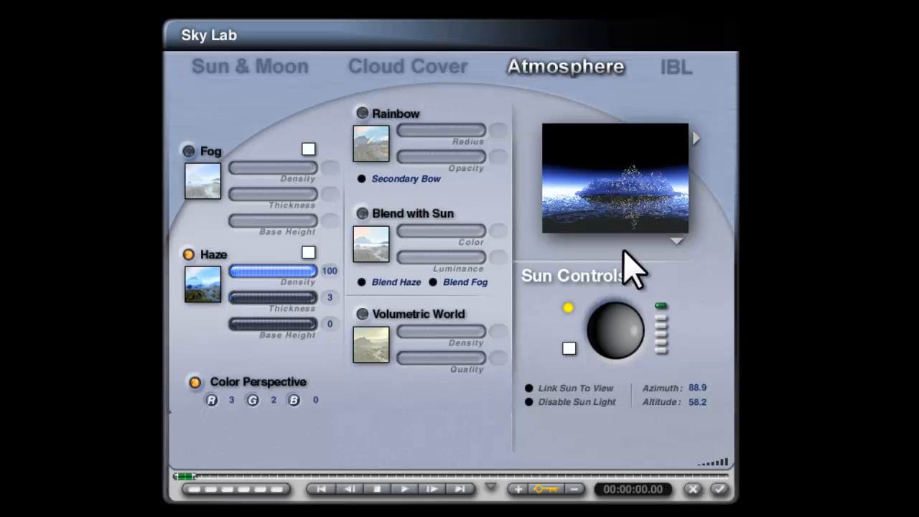
{"action": "left_click", "coordinate": [719, 490]}
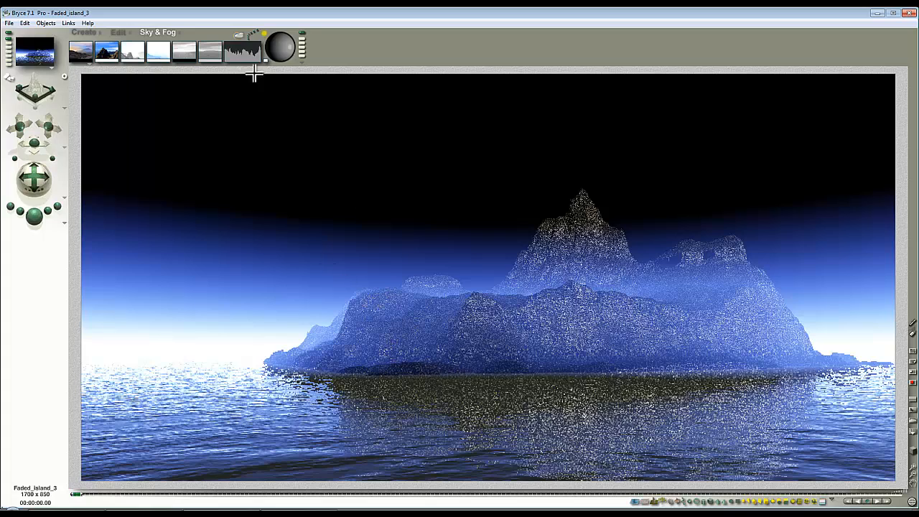
- Set the haze density to 96 and the Color Perspective to red 5 and green 7, and apply the changes
{"action": "left_click", "coordinate": [239, 43]}
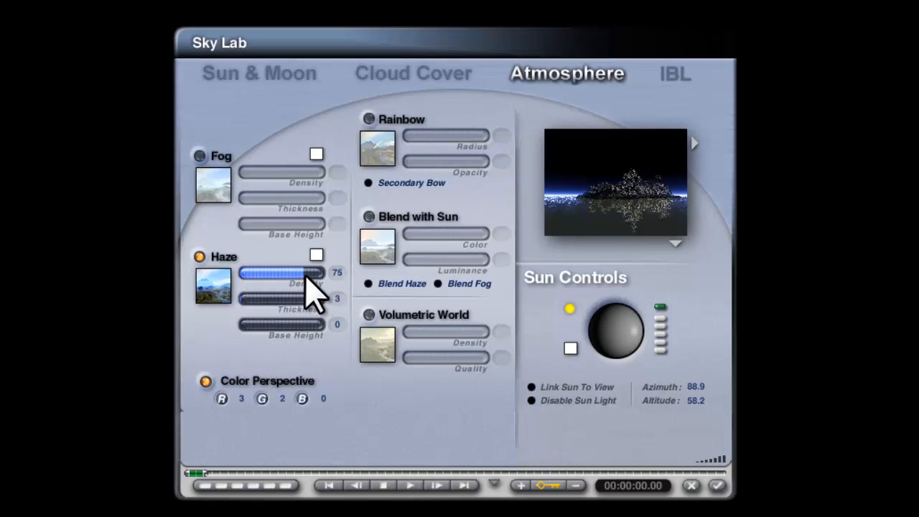
{"action": "left_click_drag", "start_coordinate": [321, 271], "coordinate": [319, 271]}
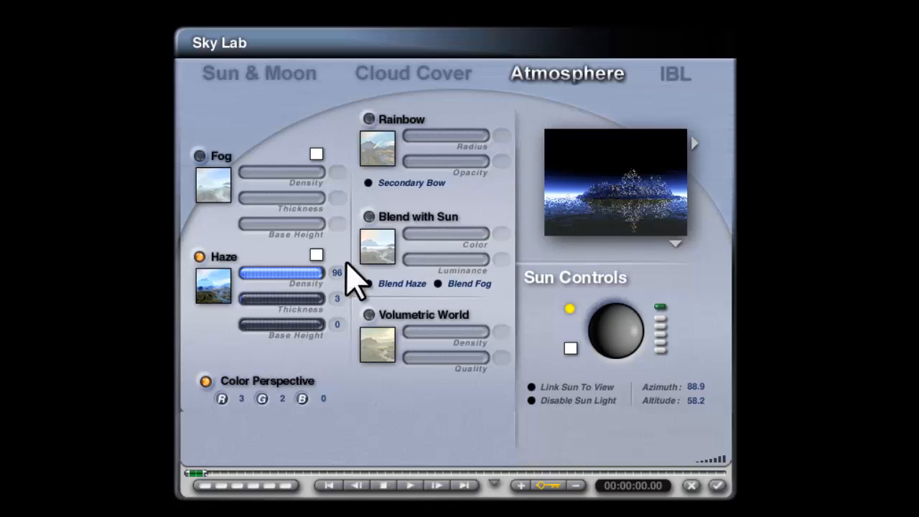
{"action": "left_click", "coordinate": [718, 487]}
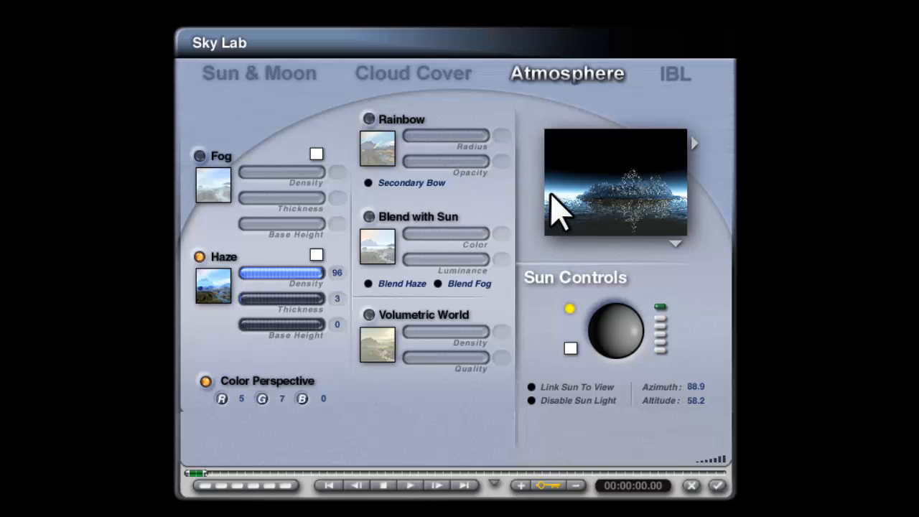
{"action": "left_click", "coordinate": [713, 484]}
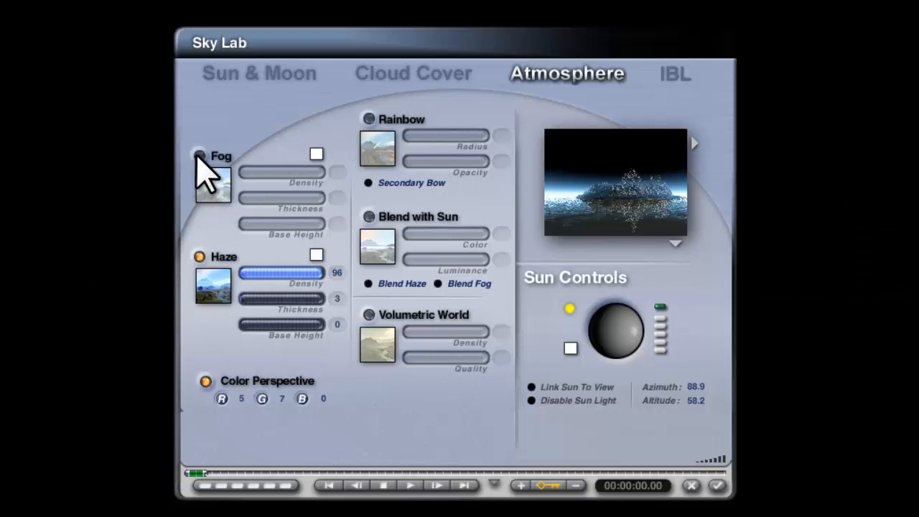
- Turn on the fog in the atmosphere settings, apply it and render the scene
{"action": "left_click", "coordinate": [199, 156]}
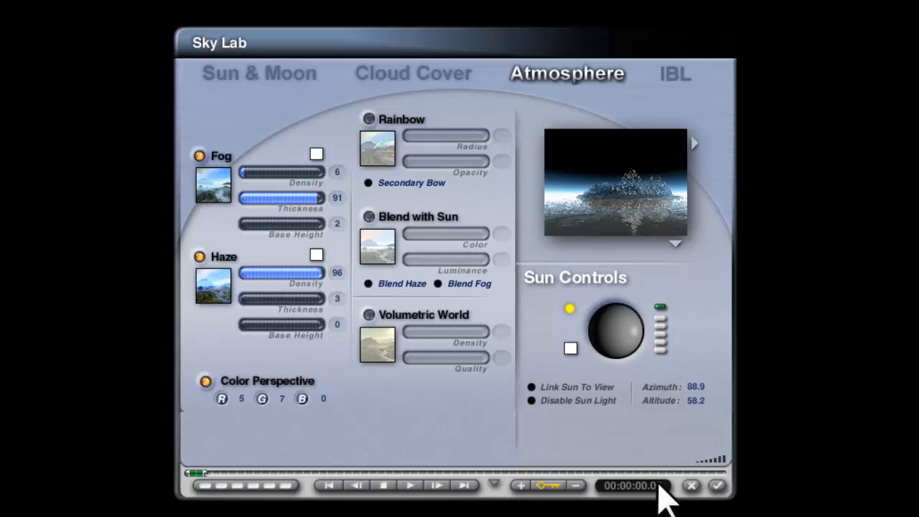
{"action": "left_click", "coordinate": [717, 486]}
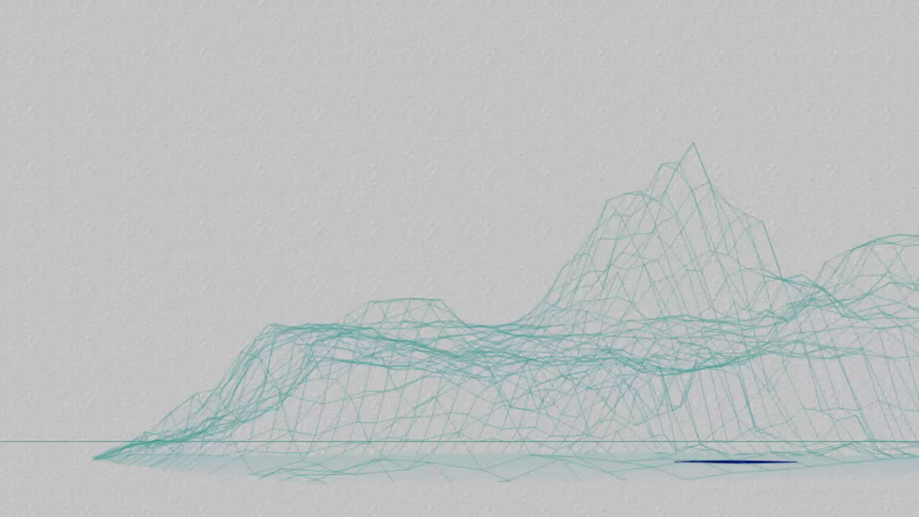
{"action": "left_click", "coordinate": [5, 233]}
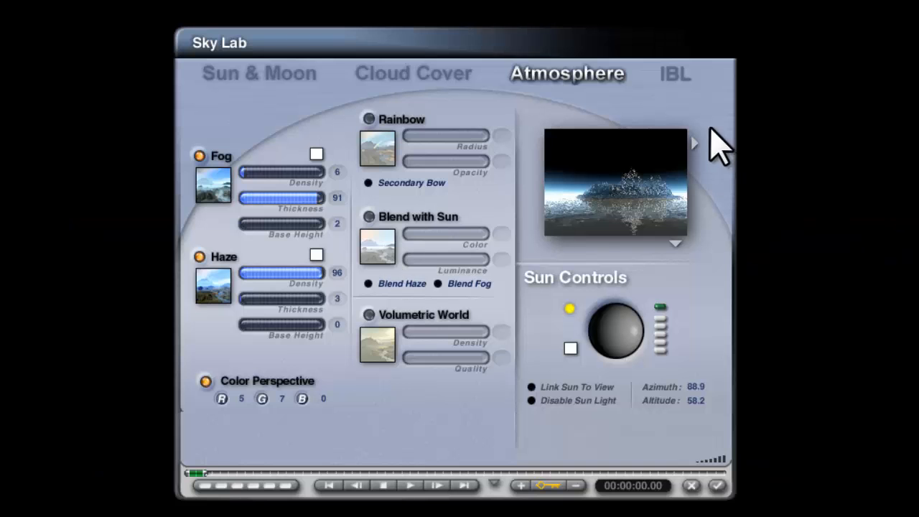
- Enable image-based lighting with an HDRI image and load Wasteland3_SD_1024.hdr from the HDRI skydomes folder
{"action": "left_click", "coordinate": [675, 74]}
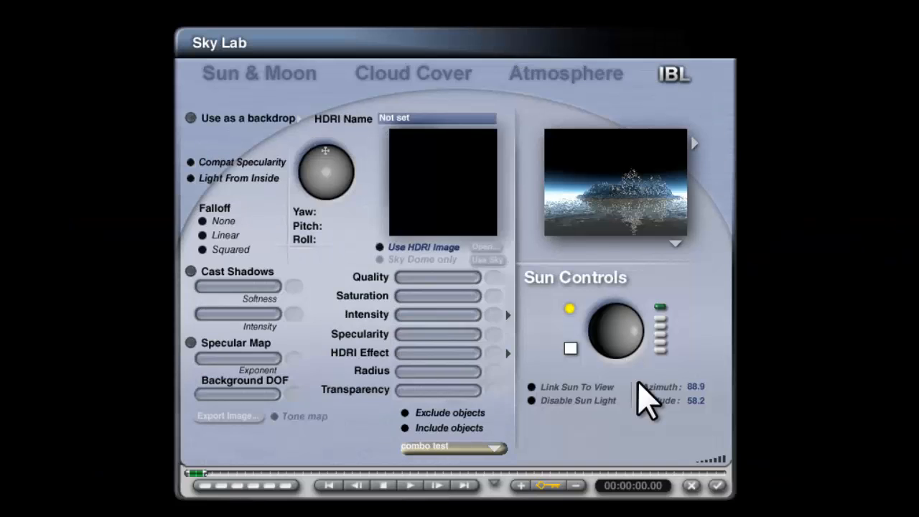
{"action": "left_click", "coordinate": [391, 248]}
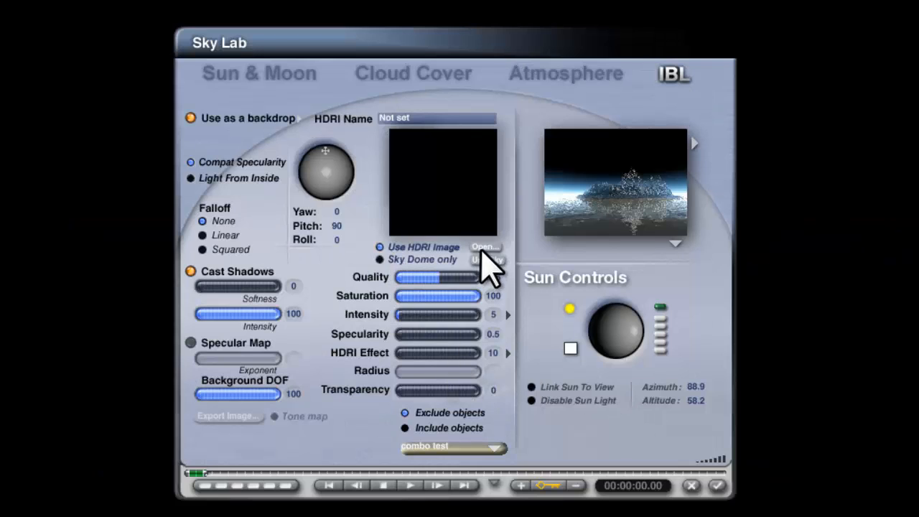
{"action": "left_click", "coordinate": [485, 247]}
{"action": "left_click_drag", "start_coordinate": [632, 249], "coordinate": [636, 302]}
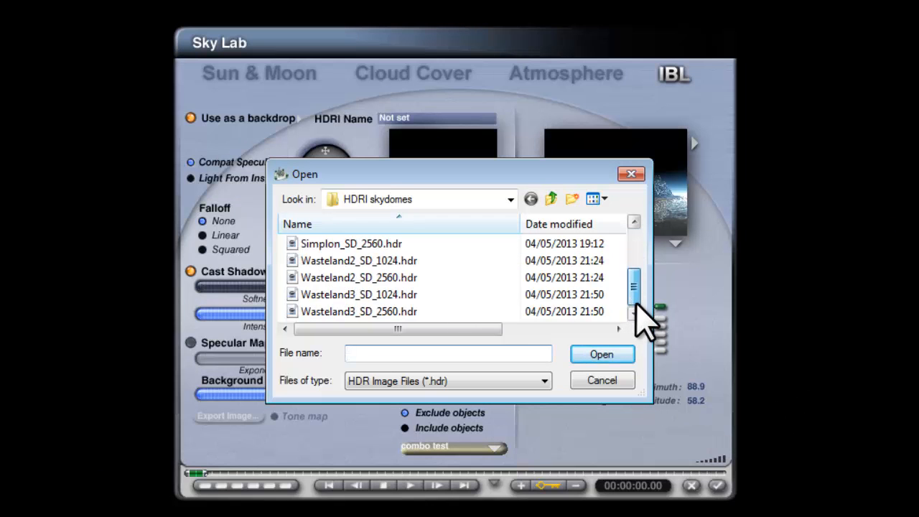
{"action": "left_click", "coordinate": [402, 295]}
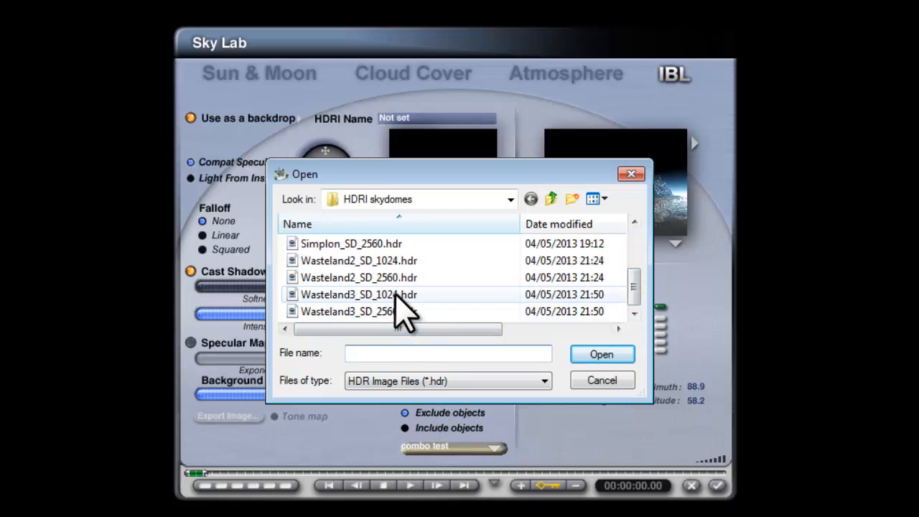
{"action": "left_click", "coordinate": [603, 354]}
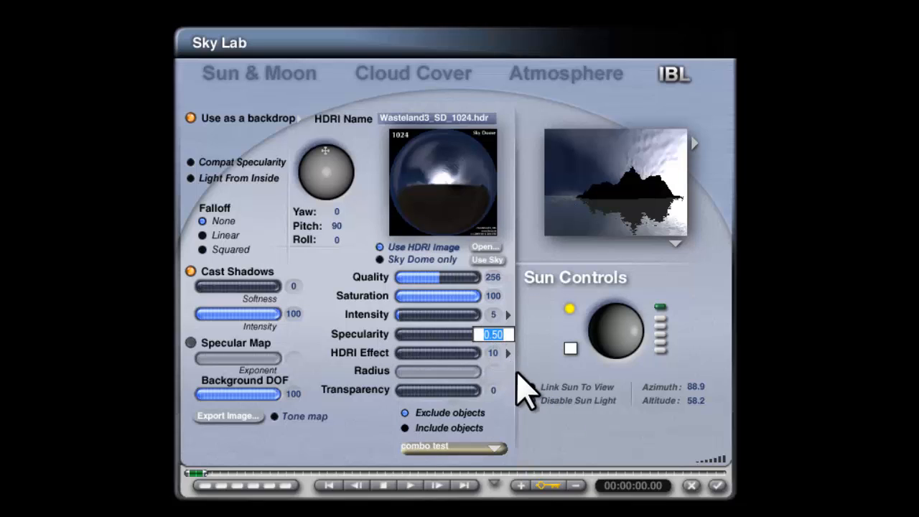
- Set the HDRI specularity to 0, quality to 16 and HDRI Effect to 100, with the sun light disabled
{"action": "type", "text": "0"}
{"action": "key", "text": "Return"}
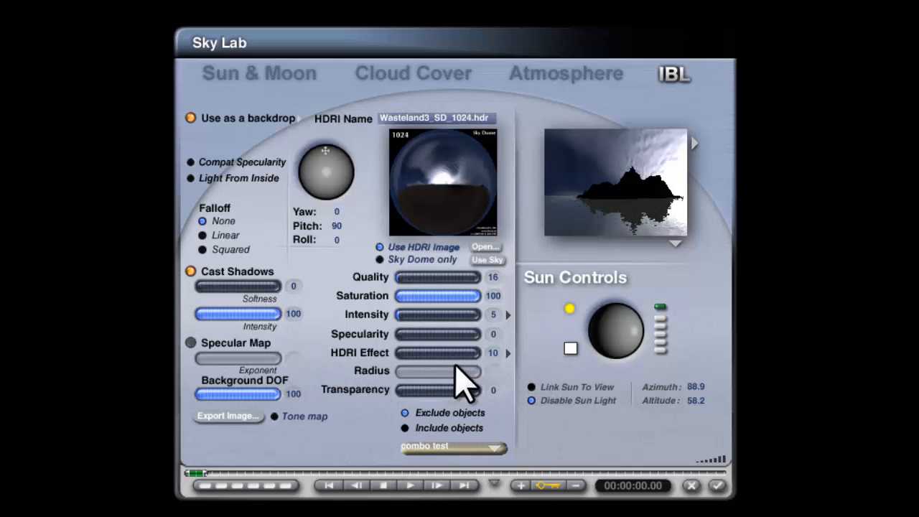
{"action": "left_click", "coordinate": [491, 353]}
{"action": "type", "text": "100"}
{"action": "left_click", "coordinate": [641, 433]}
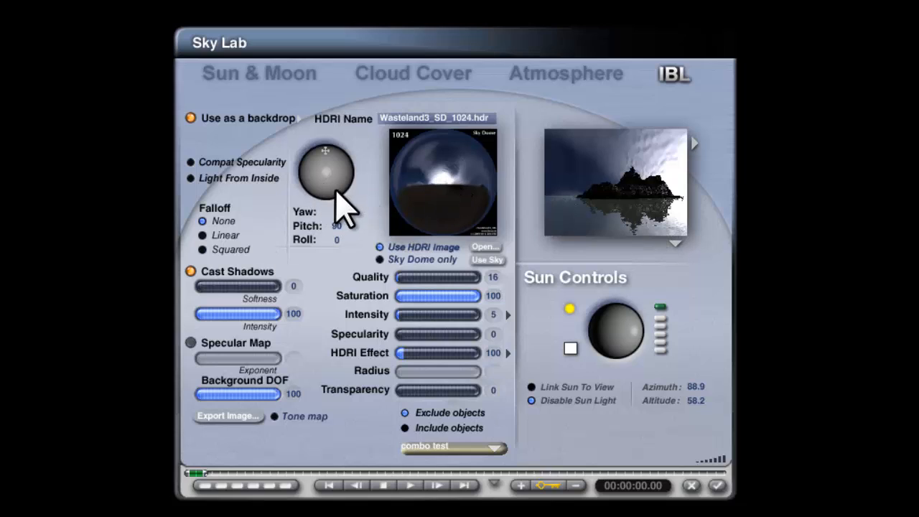
- Rotate the HDRI to a yaw of about 250 degrees, keeping the pitch at 90
{"action": "mouse_move", "coordinate": [331, 189]}
{"action": "left_mouse_down"}
{"action": "mouse_move", "coordinate": [342, 191]}
{"action": "mouse_move", "coordinate": [334, 188]}
{"action": "left_mouse_up"}
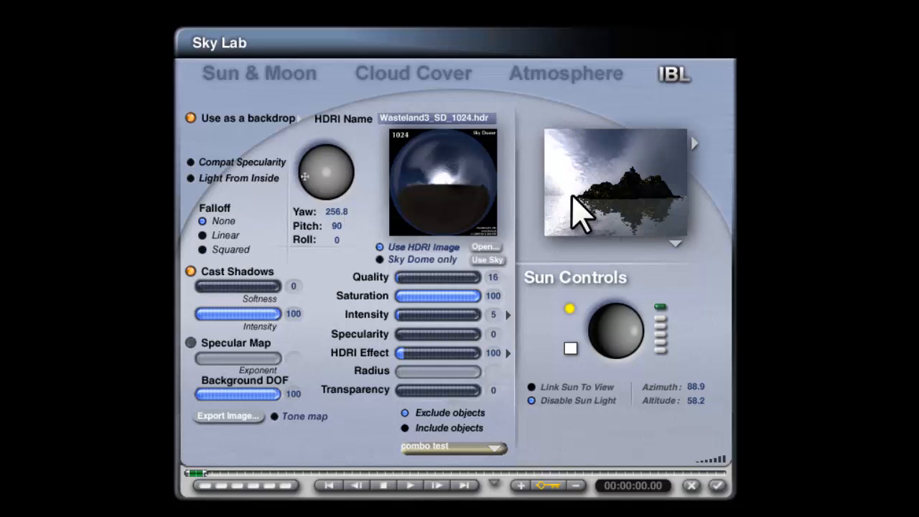
{"action": "left_click_drag", "start_coordinate": [327, 197], "coordinate": [329, 200]}
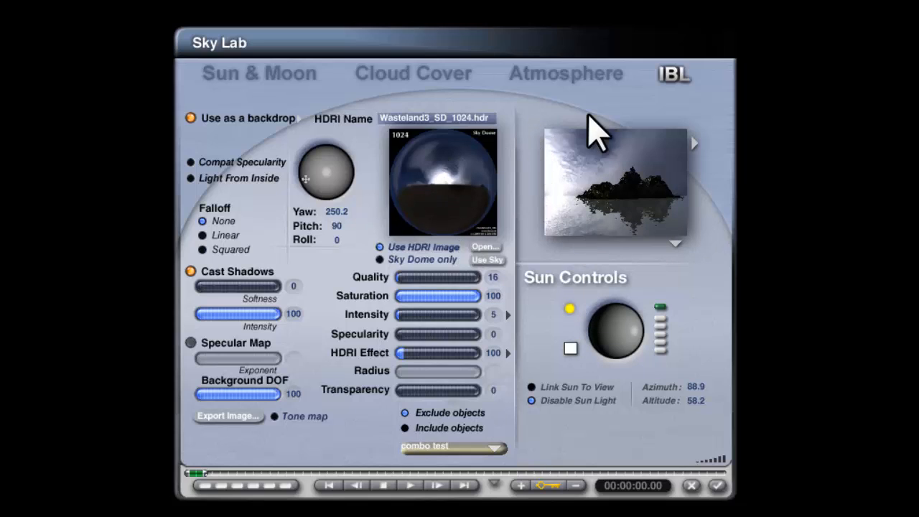
- Turn on both the fog and the haze in the atmosphere settings
{"action": "left_click", "coordinate": [569, 76]}
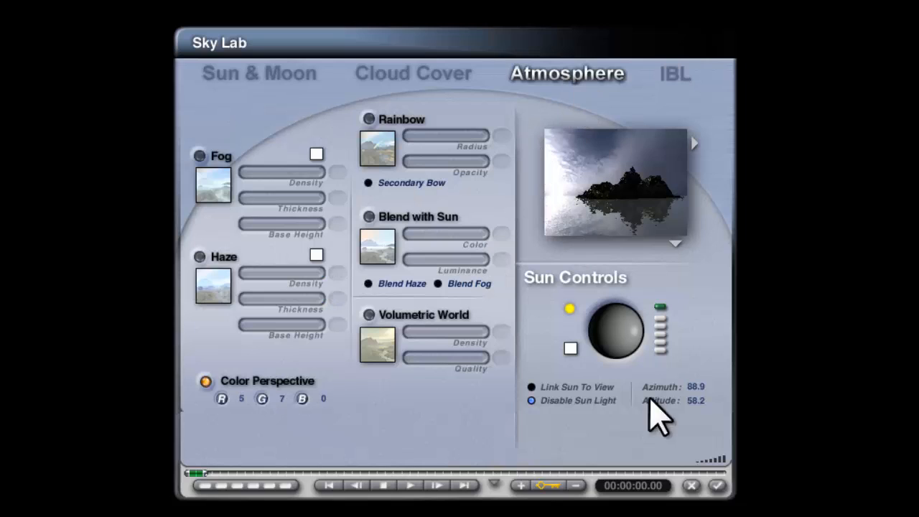
{"action": "left_click", "coordinate": [199, 156]}
{"action": "left_click", "coordinate": [199, 257]}
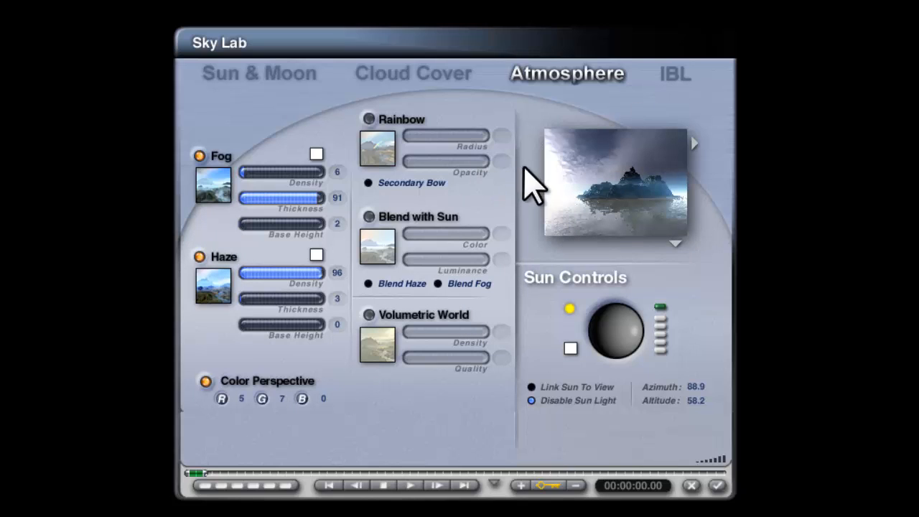
- Set the HDRI backdrop mode to Add to sky
{"action": "left_click", "coordinate": [682, 72]}
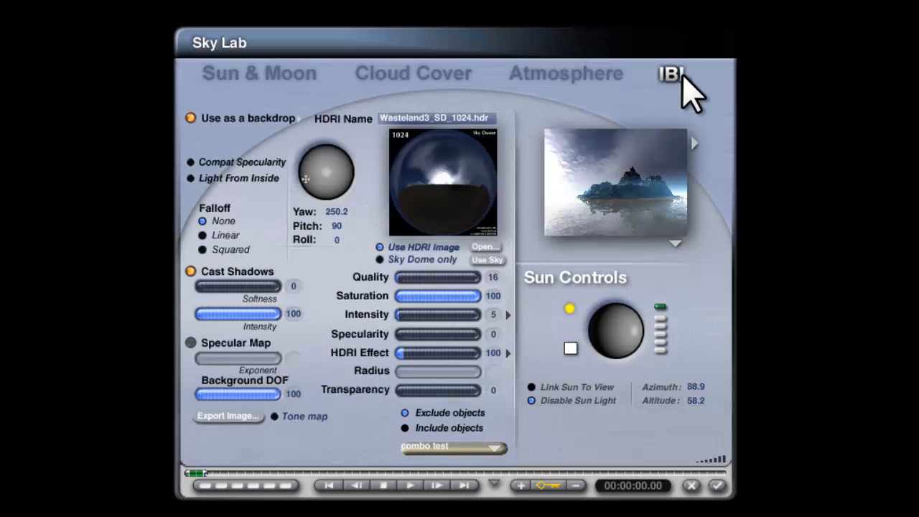
{"action": "left_click", "coordinate": [298, 119]}
{"action": "left_click", "coordinate": [341, 165]}
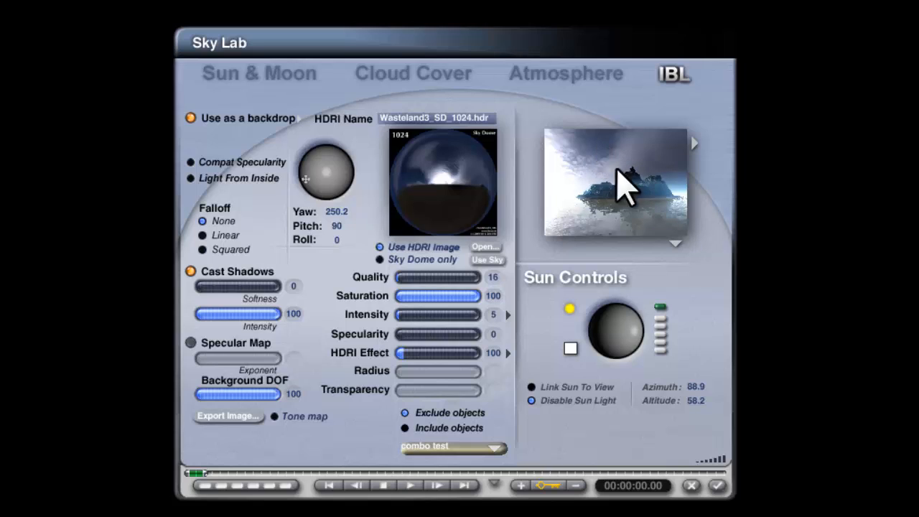
- Apply the Use sky color option to the HDRI backdrop
{"action": "left_click", "coordinate": [300, 119]}
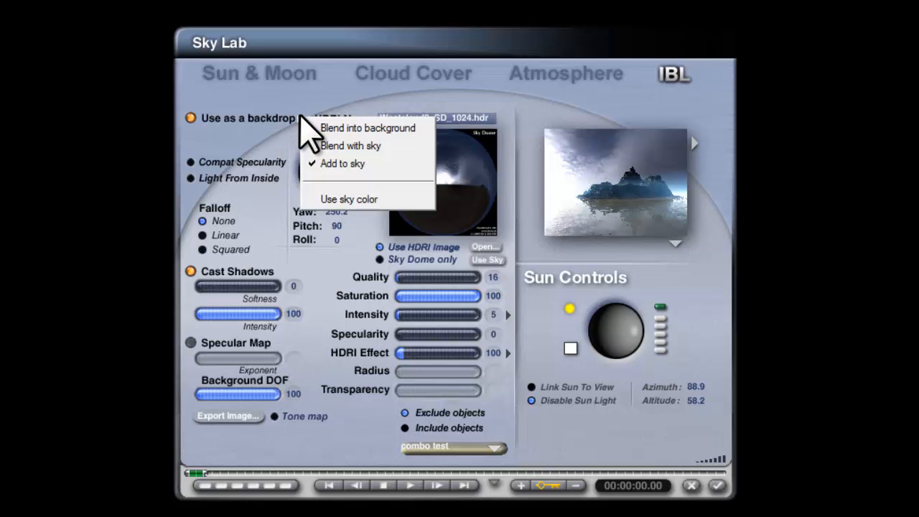
{"action": "left_click", "coordinate": [357, 199]}
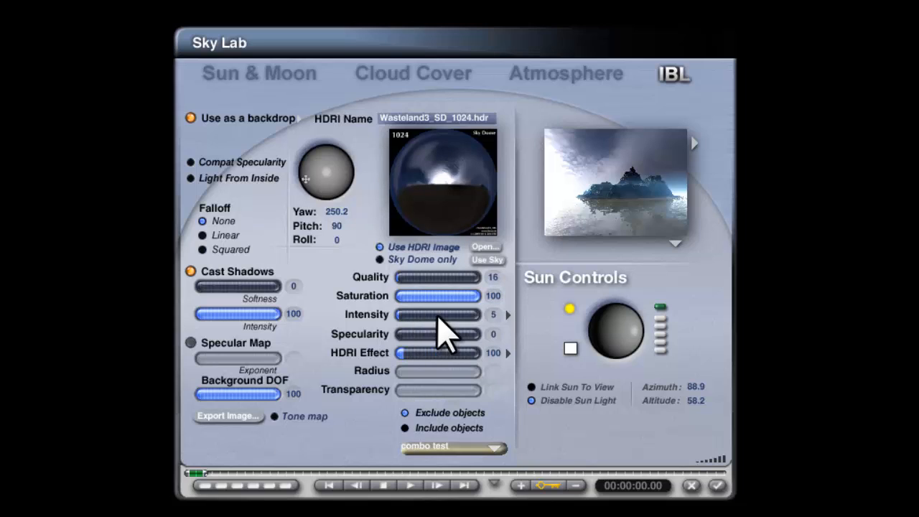
- Try a much higher HDRI intensity, and set it back to 5
{"action": "left_click", "coordinate": [413, 315]}
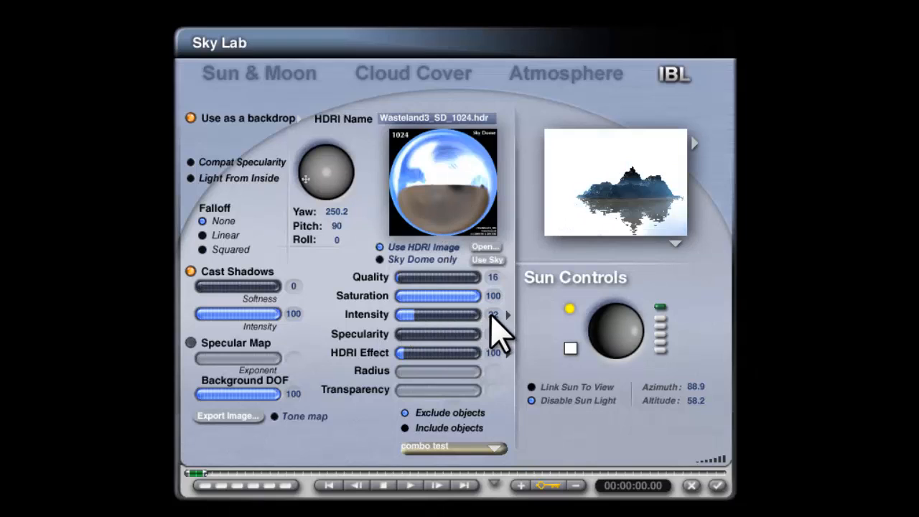
{"action": "type", "text": "5"}
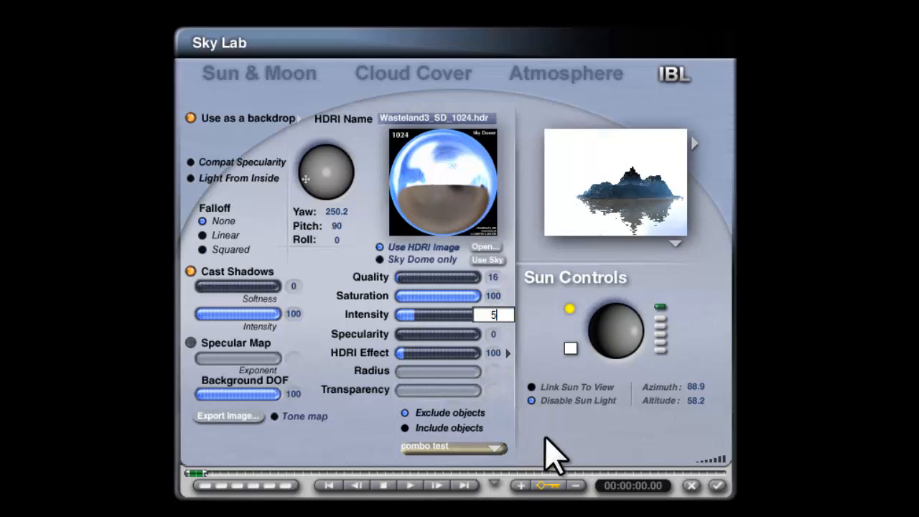
{"action": "key", "text": "Return"}
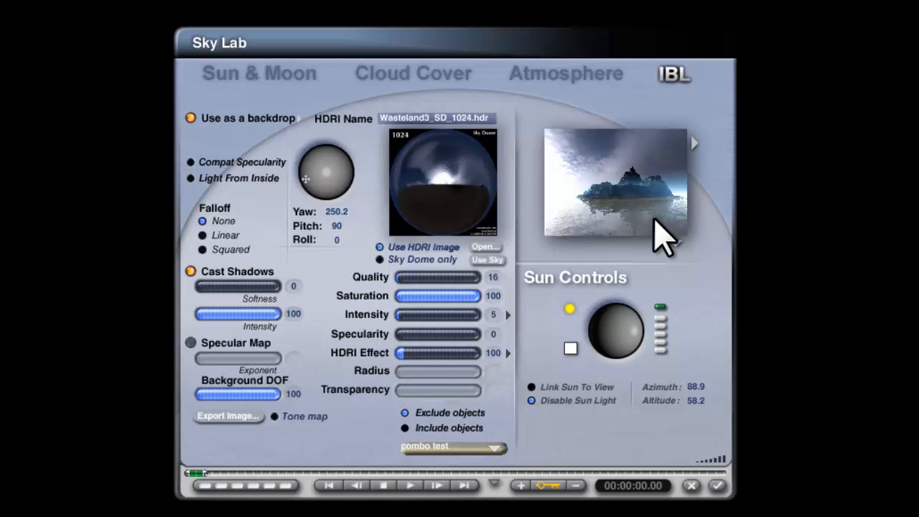
- Choose Plane 1_water in the HDRI's list of excluded objects and check the scene in a render
{"action": "left_click", "coordinate": [495, 447]}
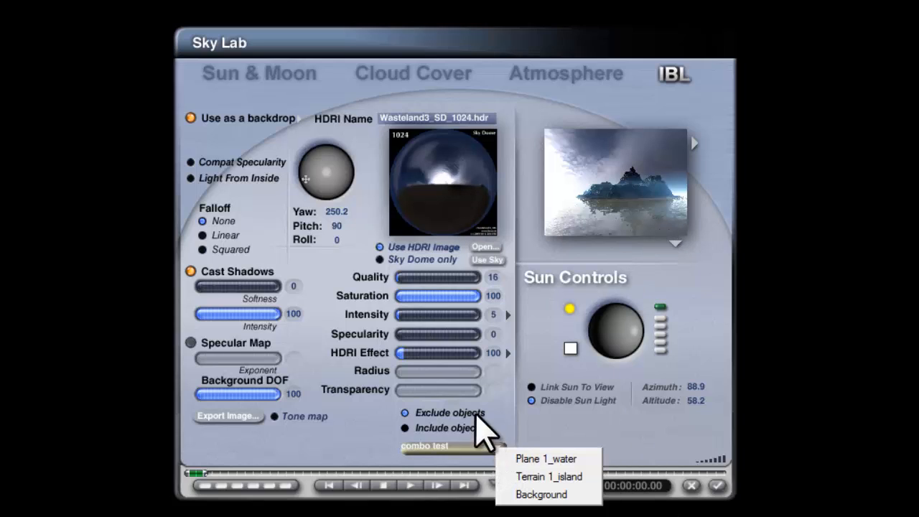
{"action": "left_click", "coordinate": [546, 460]}
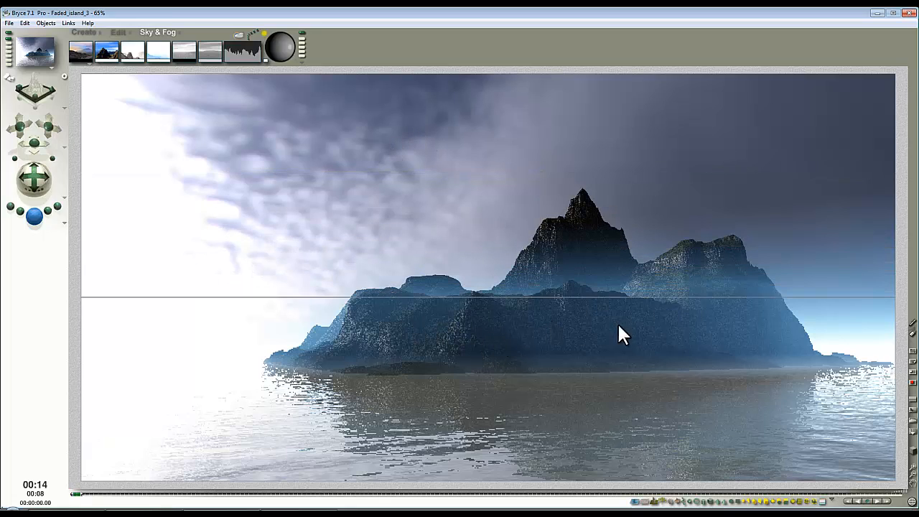
{"action": "left_click", "coordinate": [409, 241]}
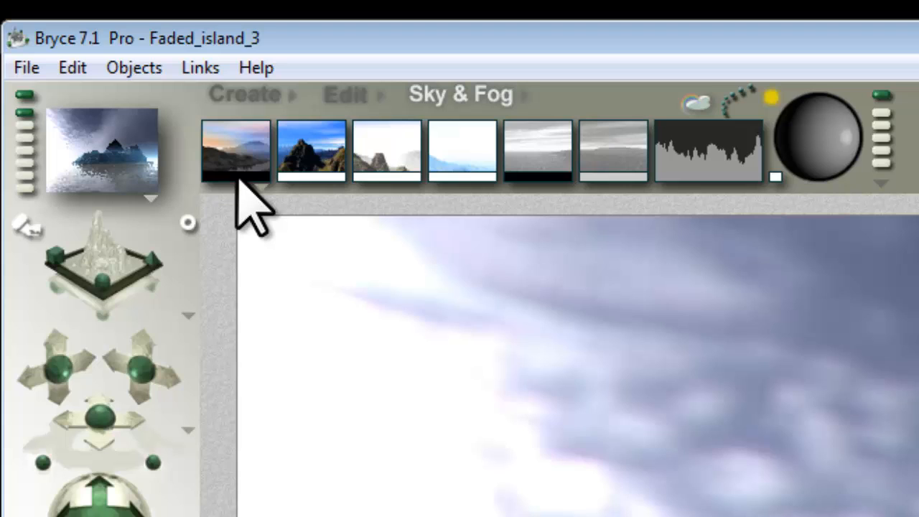
- Set the sky color to a light blue and render the scene briefly to preview it
{"action": "left_click_drag", "start_coordinate": [244, 175], "coordinate": [909, 402]}
{"action": "left_click_drag", "start_coordinate": [753, 331], "coordinate": [832, 303]}
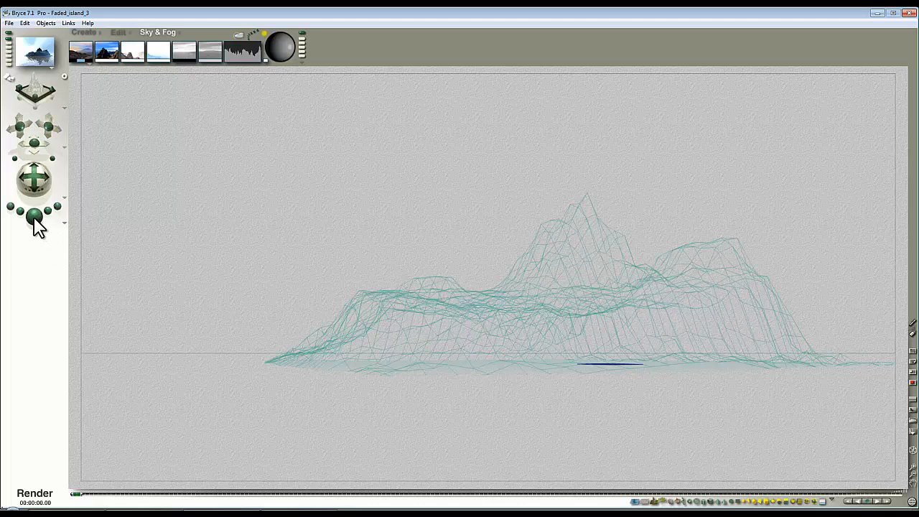
{"action": "left_click", "coordinate": [34, 216]}
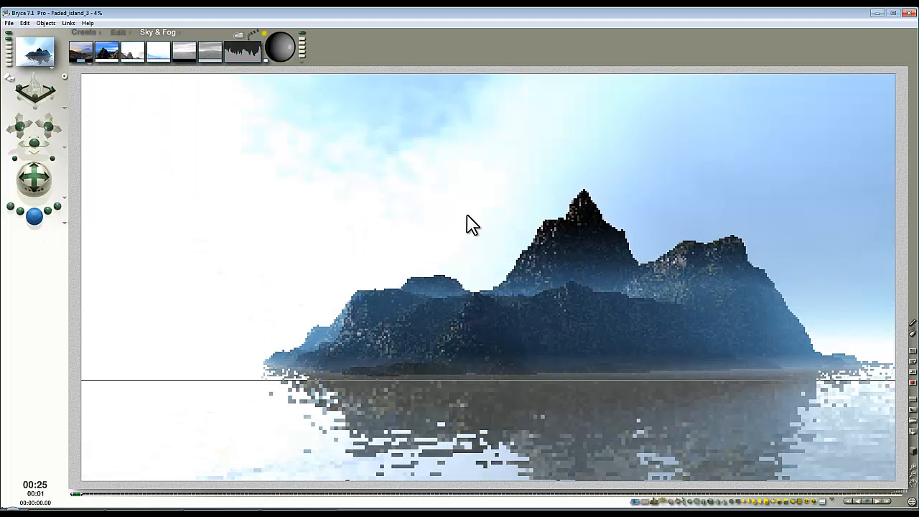
{"action": "left_click", "coordinate": [471, 217]}
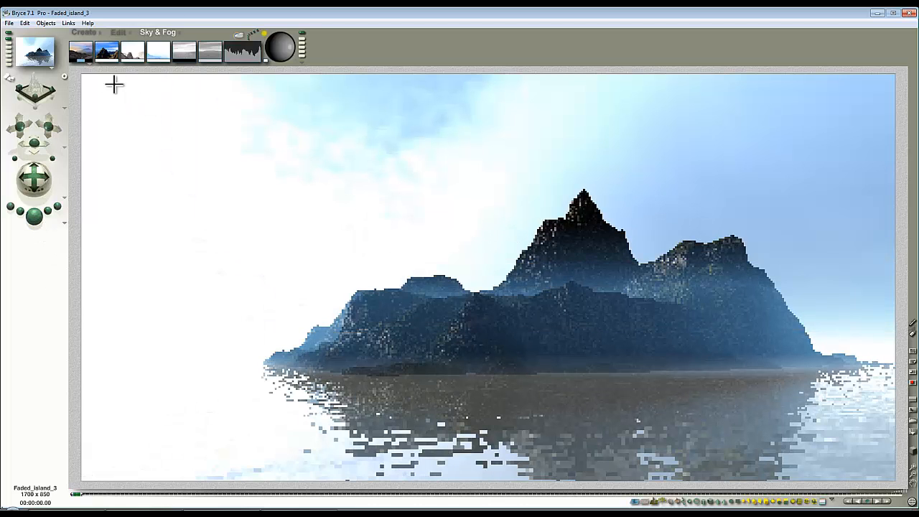
- Darken the blue sky color to a luminance of 101 in the HLS color model and render the scene
{"action": "left_click", "coordinate": [83, 61]}
{"action": "left_click", "coordinate": [437, 287]}
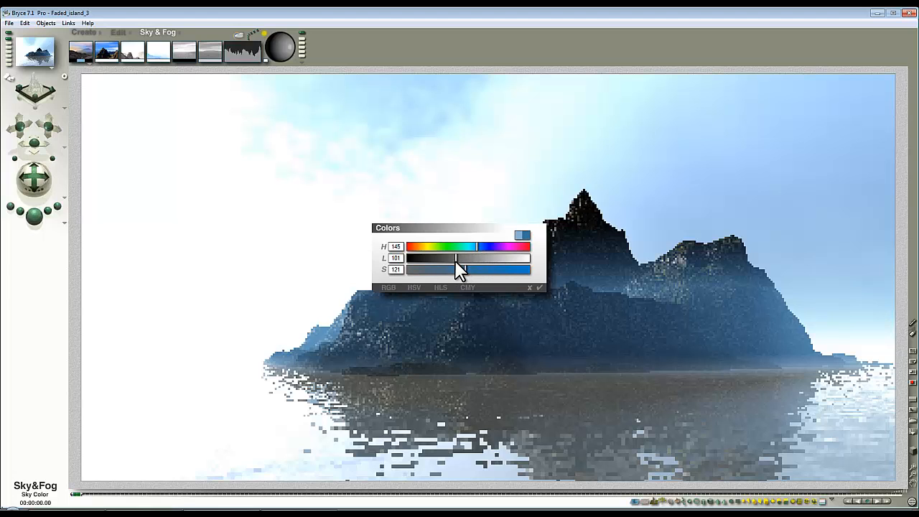
{"action": "left_click", "coordinate": [540, 287]}
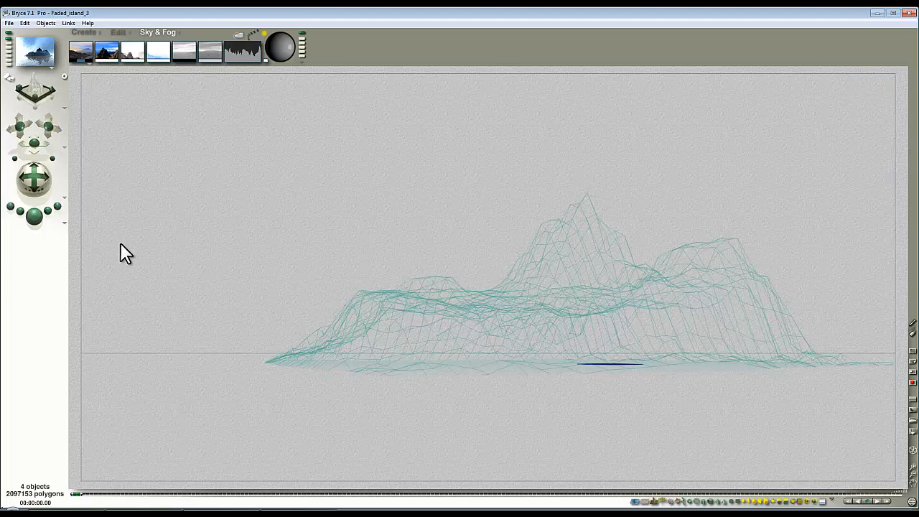
{"action": "key", "text": "ctrl+r"}
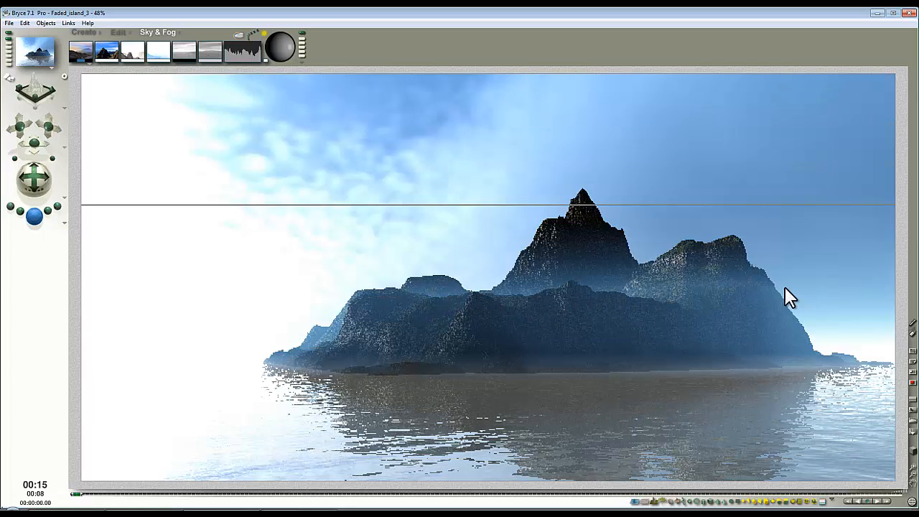
{"action": "left_click", "coordinate": [659, 288]}
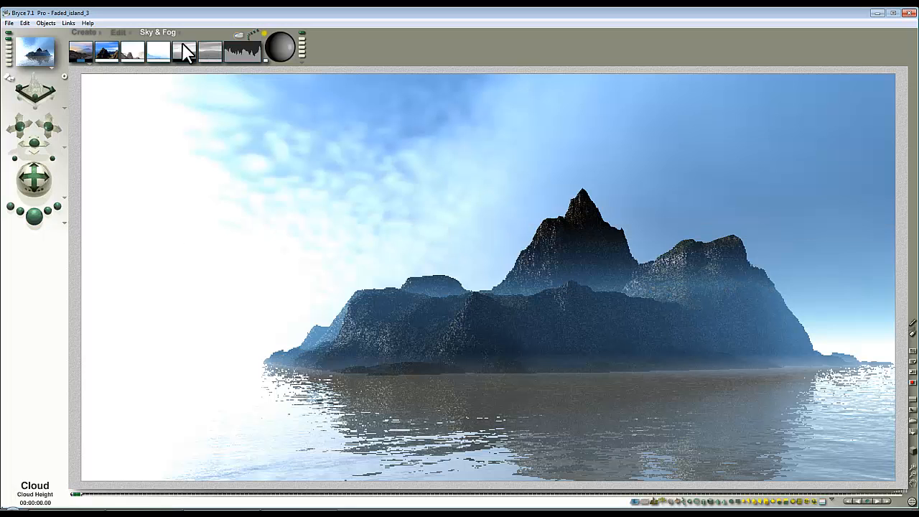
- Adjust the cloud coverage and render the scene to check it
{"action": "left_click_drag", "start_coordinate": [185, 58], "coordinate": [192, 59]}
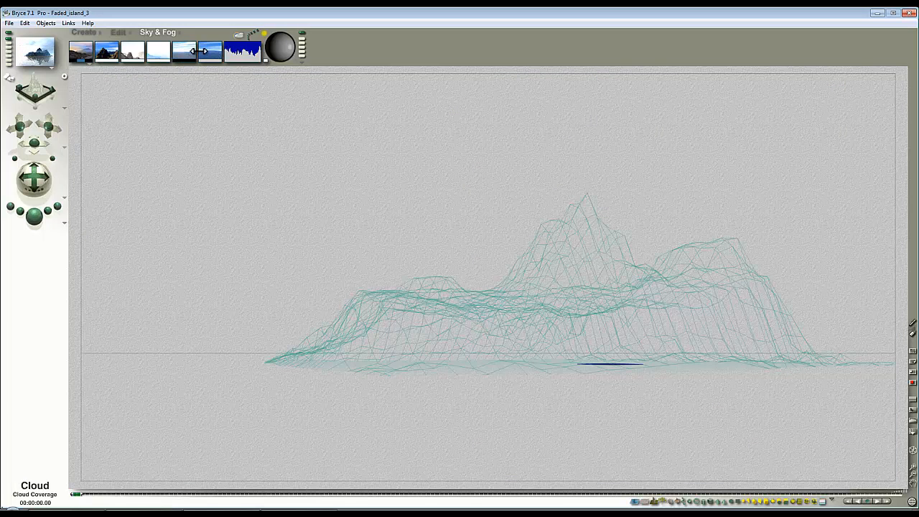
{"action": "left_click", "coordinate": [36, 217]}
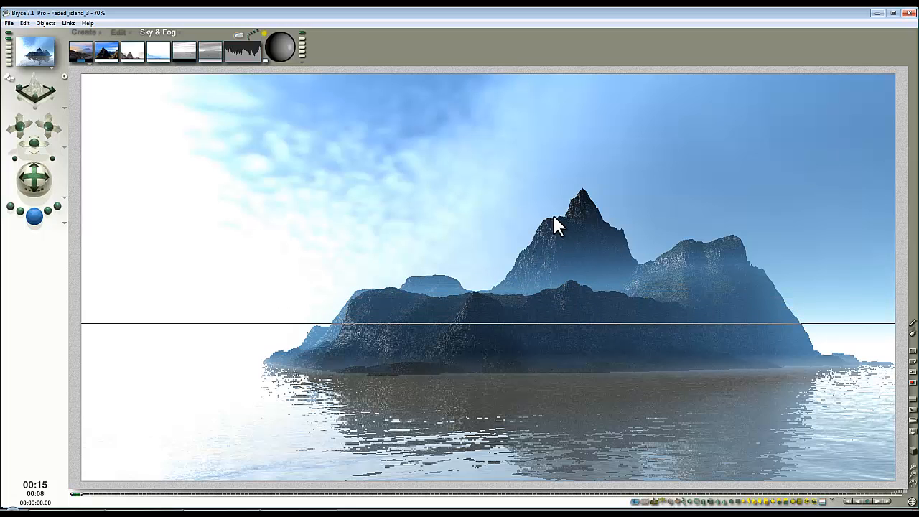
{"action": "left_click", "coordinate": [477, 207]}
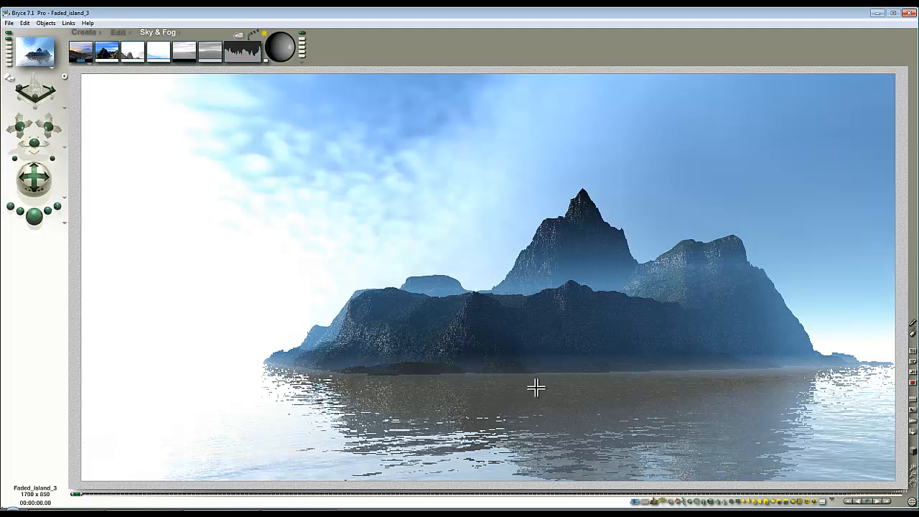
- Pick a new ambient color for the shadows and render the scene to see its effect
{"action": "left_click", "coordinate": [117, 57]}
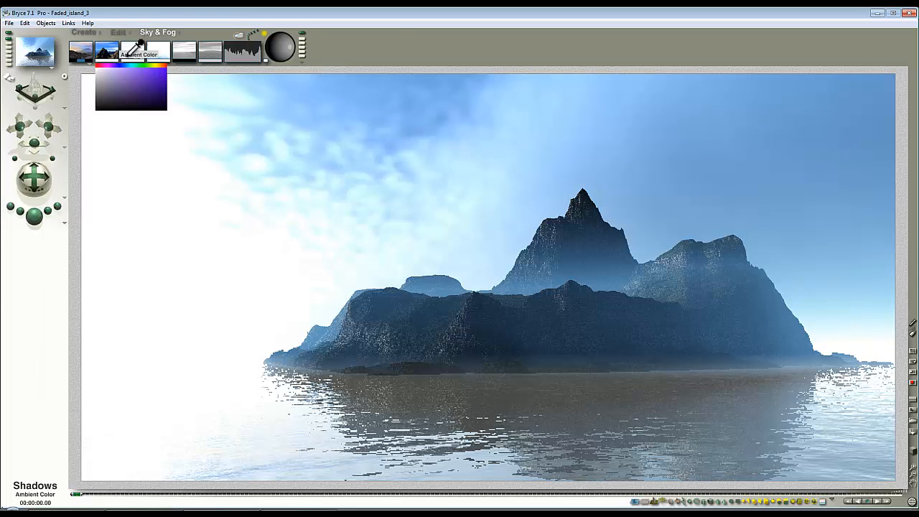
{"action": "left_click_drag", "start_coordinate": [209, 46], "coordinate": [152, 153]}
{"action": "left_click", "coordinate": [35, 214]}
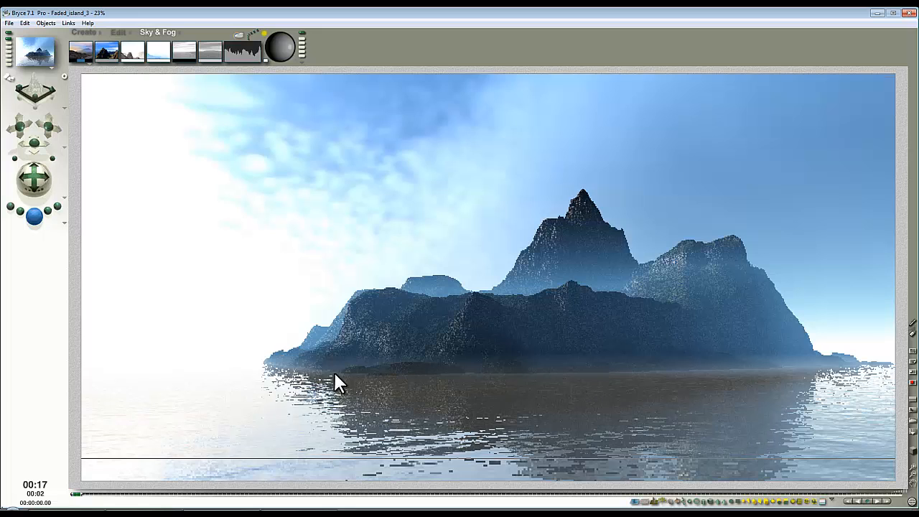
{"action": "left_click", "coordinate": [402, 397]}
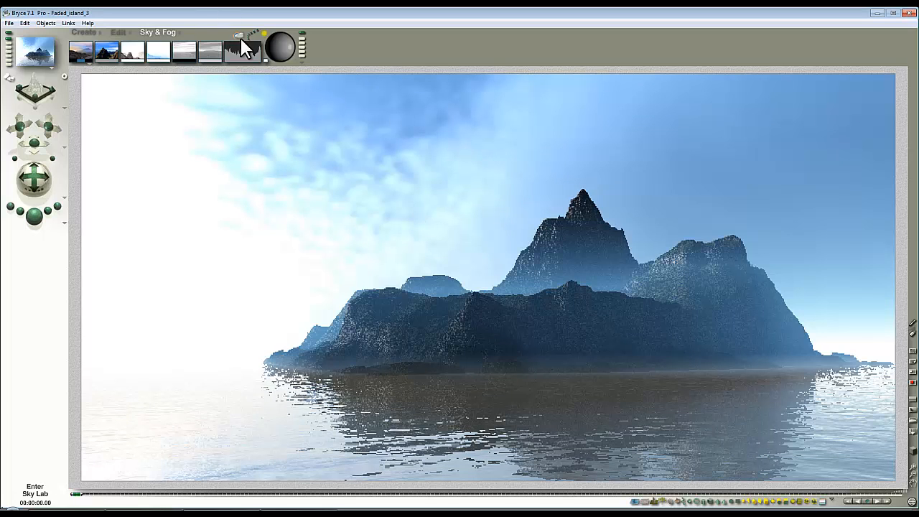
- Open the Sky Lab and lower the HDRI intensity to 4 and 3 in turn
{"action": "left_click", "coordinate": [267, 53]}
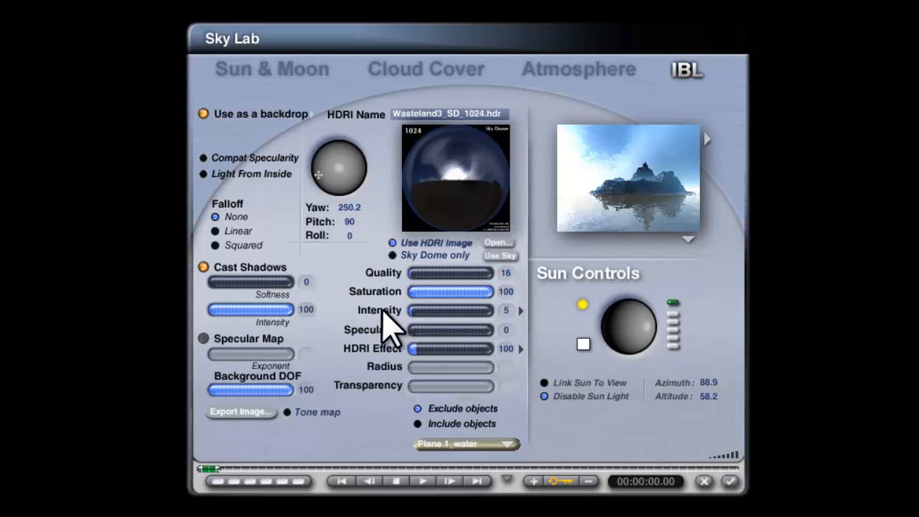
{"action": "left_click", "coordinate": [517, 311]}
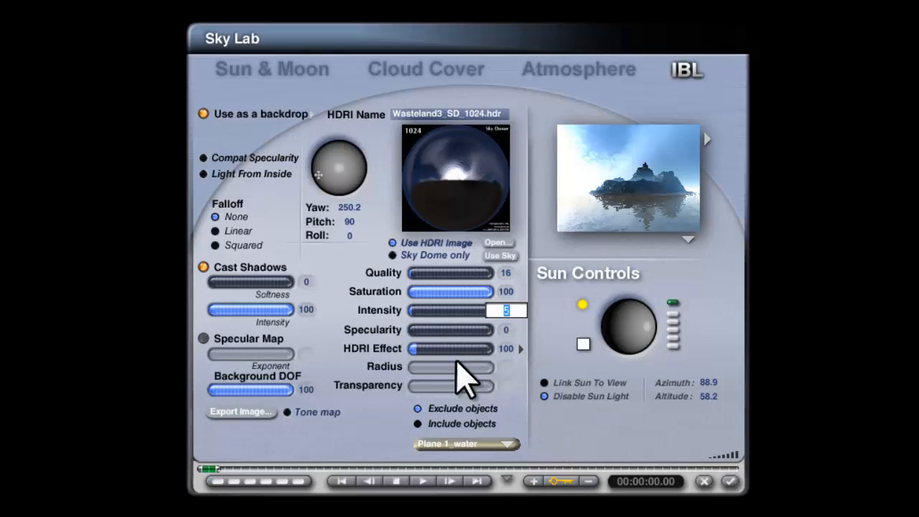
{"action": "type", "text": "4"}
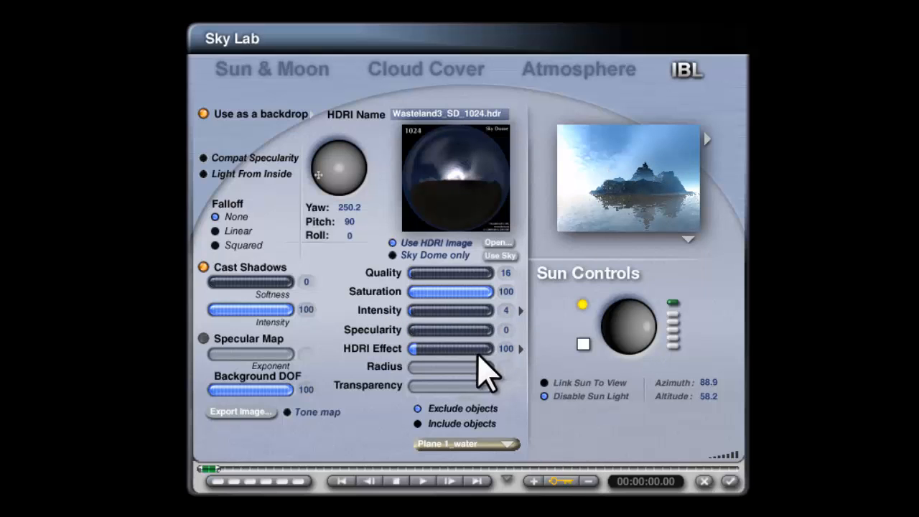
{"action": "key", "text": "BackSpace"}
{"action": "type", "text": "3"}
{"action": "key", "text": "Return"}
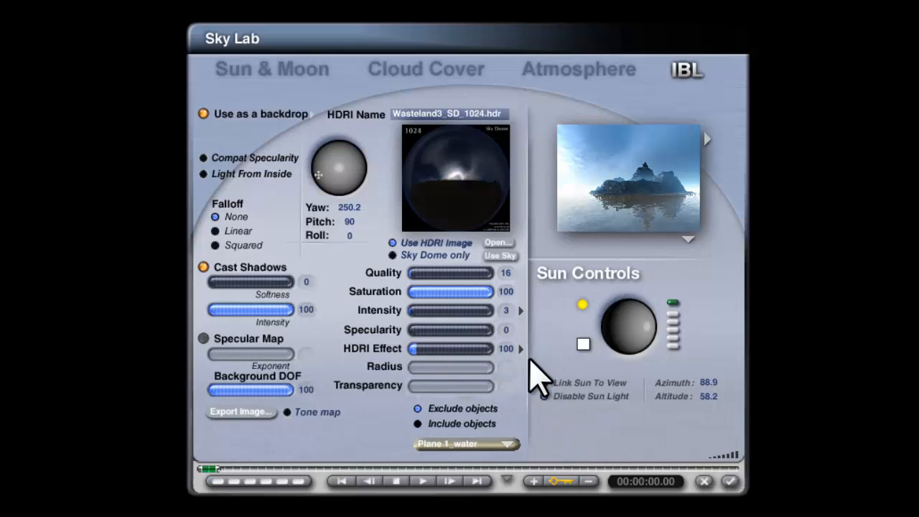
- Set the HDRI intensity to 2 and apply the Sky Lab settings
{"action": "left_click", "coordinate": [520, 310]}
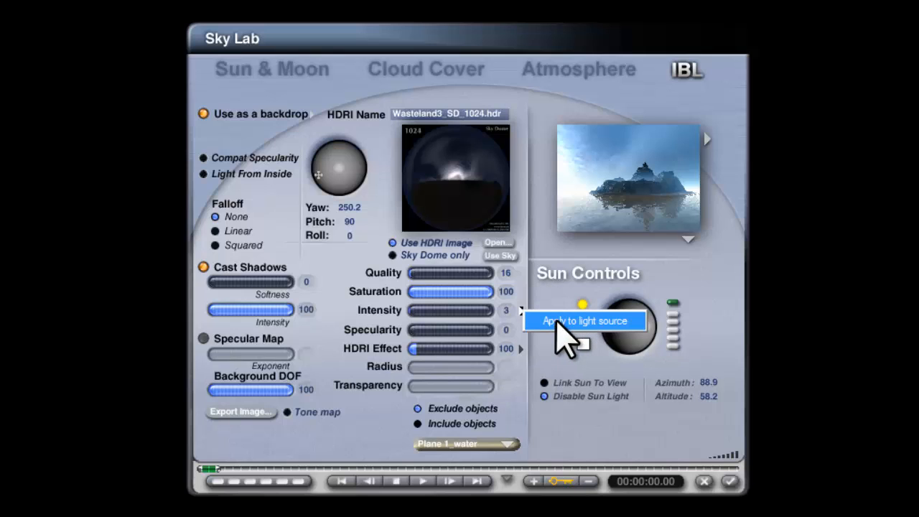
{"action": "left_click", "coordinate": [552, 284]}
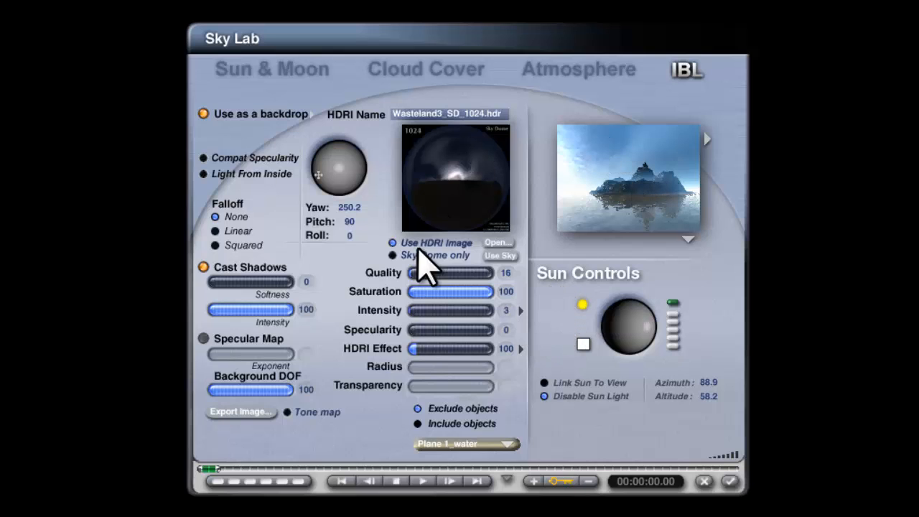
{"action": "left_click", "coordinate": [506, 310]}
{"action": "type", "text": "2"}
{"action": "key", "text": "Return"}
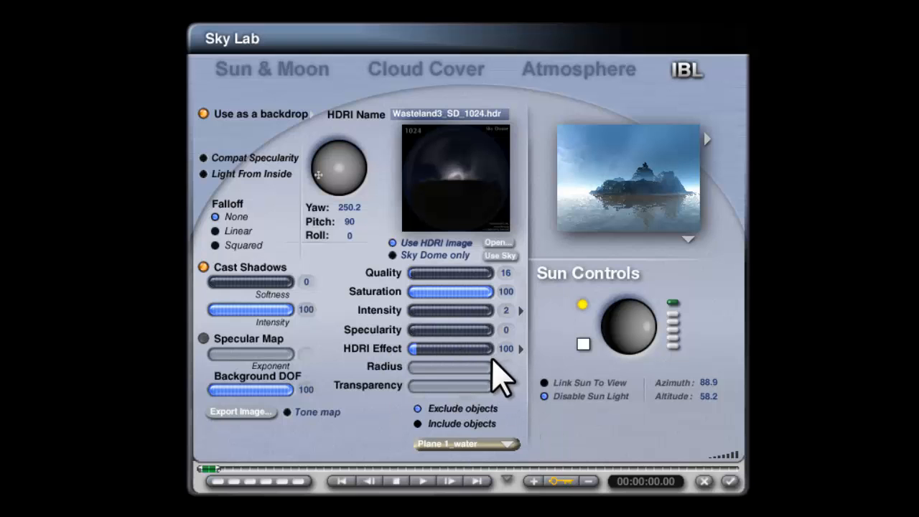
{"action": "left_click", "coordinate": [729, 481]}
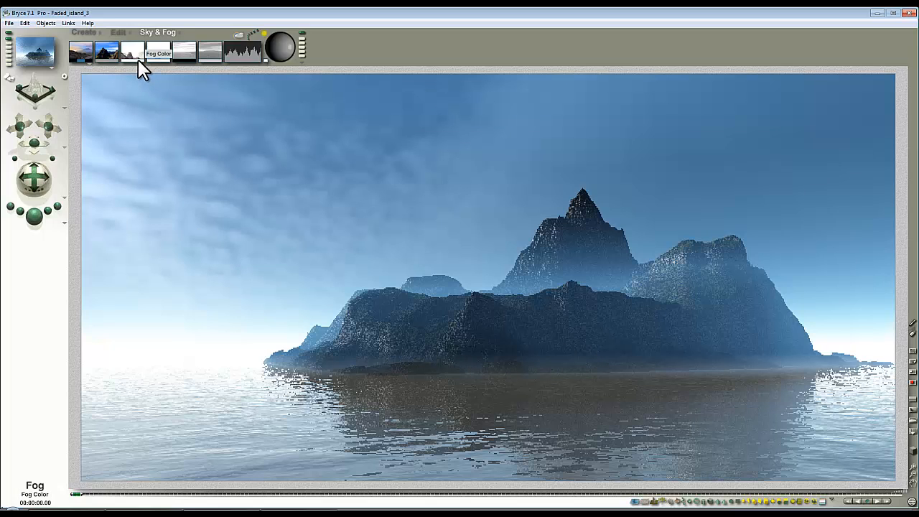
- Sample the fog color from the brownish water reflection just below the island and render the scene
{"action": "left_click_drag", "start_coordinate": [138, 61], "coordinate": [355, 188]}
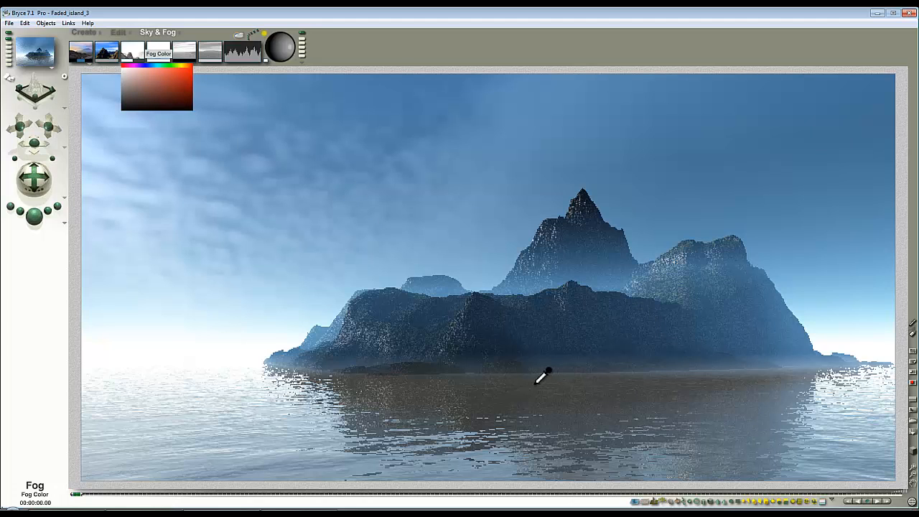
{"action": "left_click_drag", "start_coordinate": [536, 382], "coordinate": [537, 381]}
{"action": "left_click", "coordinate": [34, 216]}
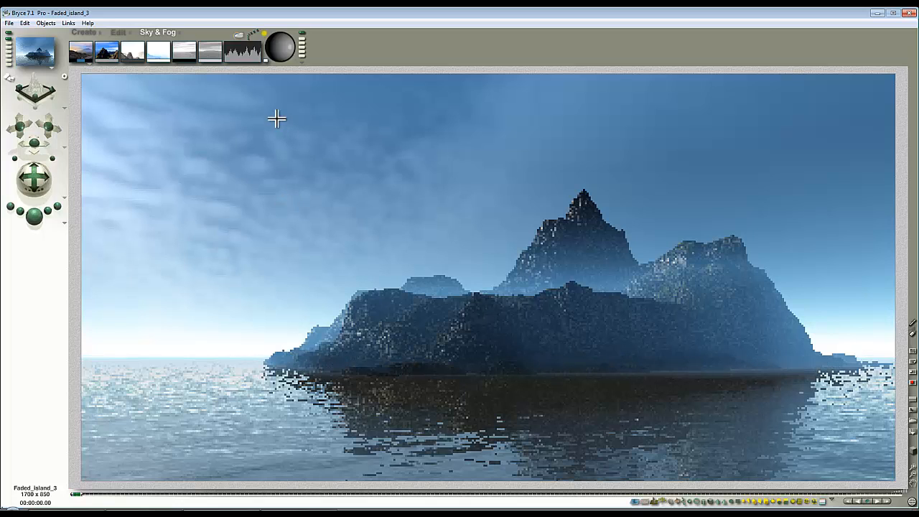
- Set the fog color's luminance to 102 and render the scene to judge the water
{"action": "left_click", "coordinate": [135, 59]}
{"action": "left_click_drag", "start_coordinate": [443, 259], "coordinate": [455, 257]}
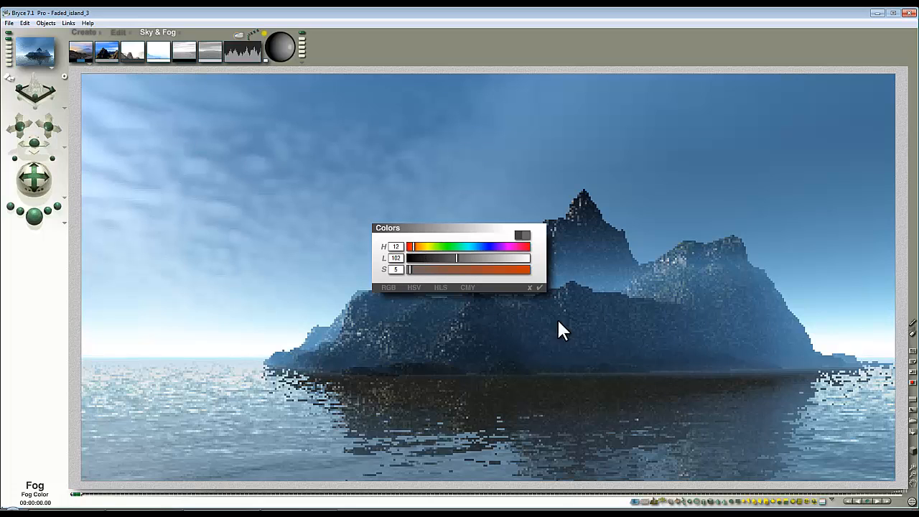
{"action": "left_click", "coordinate": [528, 288]}
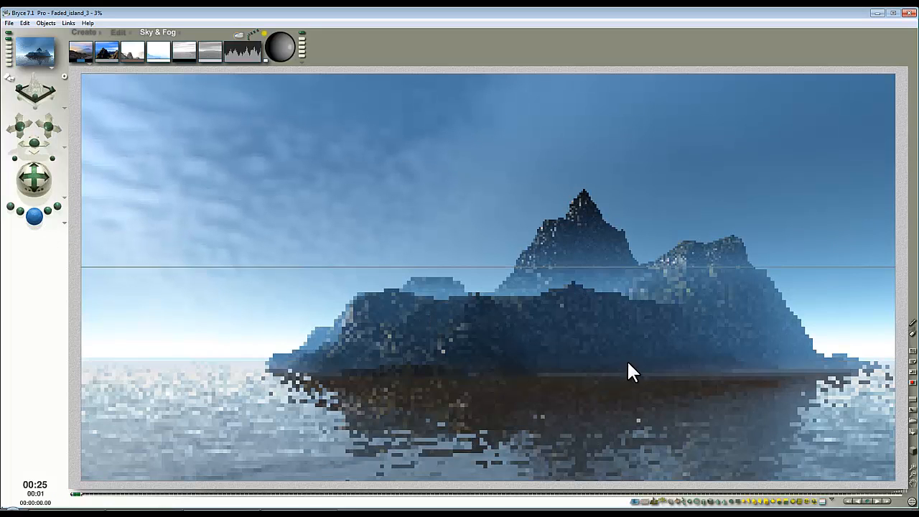
{"action": "left_click_drag", "start_coordinate": [481, 398], "coordinate": [305, 336]}
{"action": "left_click_drag", "start_coordinate": [651, 393], "coordinate": [522, 346]}
{"action": "left_click_drag", "start_coordinate": [764, 378], "coordinate": [629, 333]}
- Sample the fog color from the island's dark waterline, then adjust its hue to 69 and luminance to 97 and render the scene
{"action": "left_click_drag", "start_coordinate": [133, 64], "coordinate": [451, 362]}
{"action": "left_click_drag", "start_coordinate": [514, 396], "coordinate": [513, 398]}
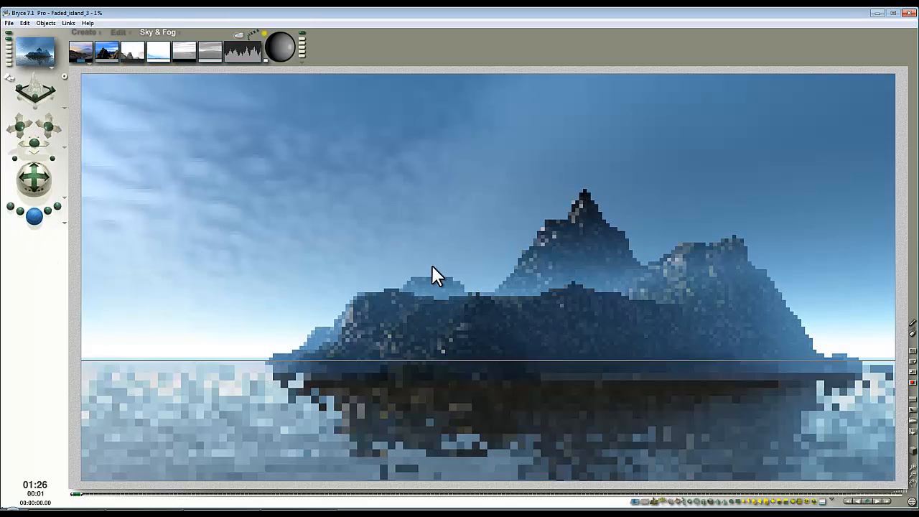
{"action": "left_click", "coordinate": [131, 63], "text": "alt"}
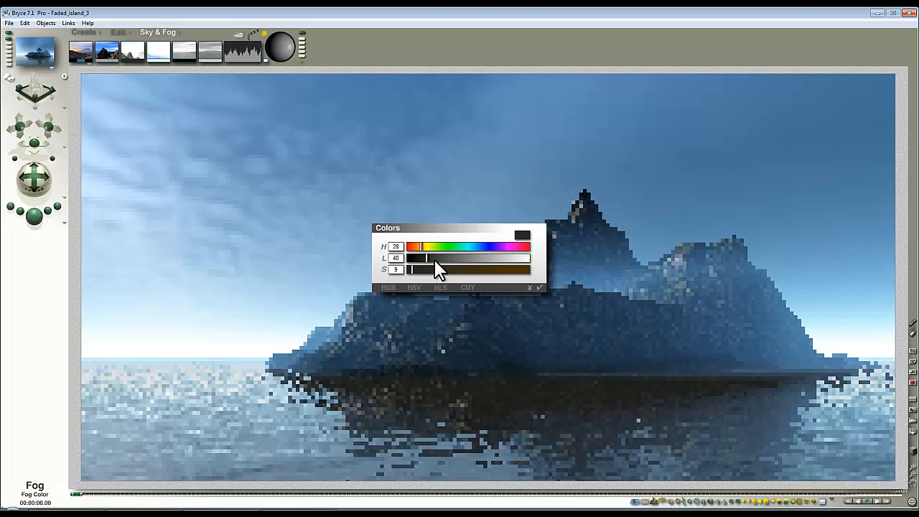
{"action": "left_click_drag", "start_coordinate": [417, 246], "coordinate": [441, 247]}
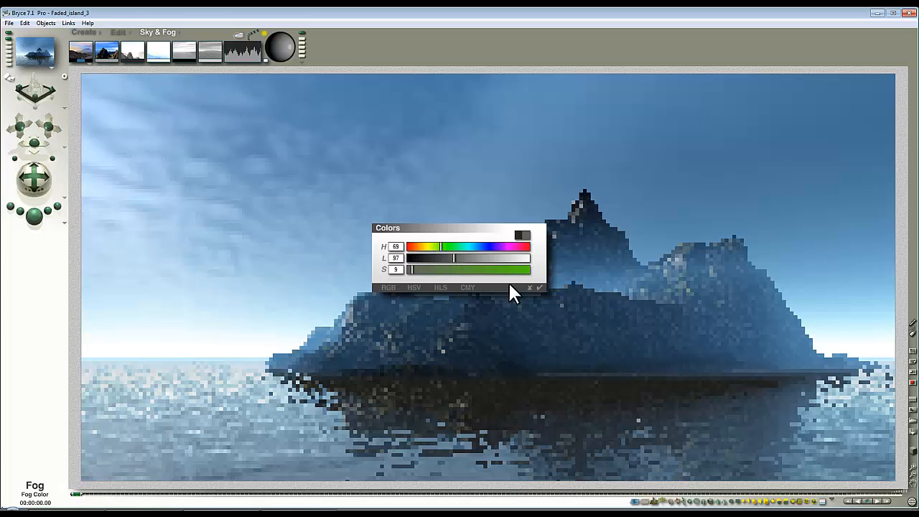
{"action": "left_click", "coordinate": [538, 286]}
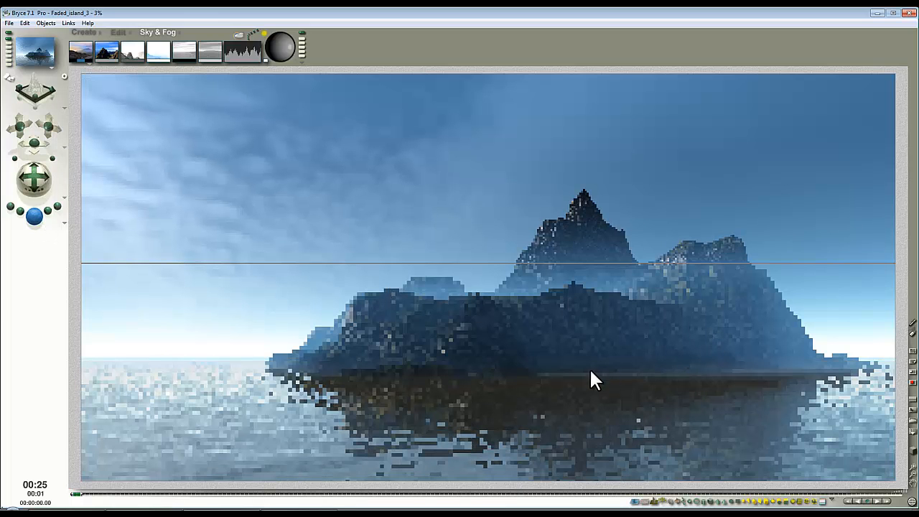
{"action": "left_click", "coordinate": [588, 375]}
- Match the haze color to the fog color and render the scene
{"action": "left_click_drag", "start_coordinate": [546, 389], "coordinate": [393, 338]}
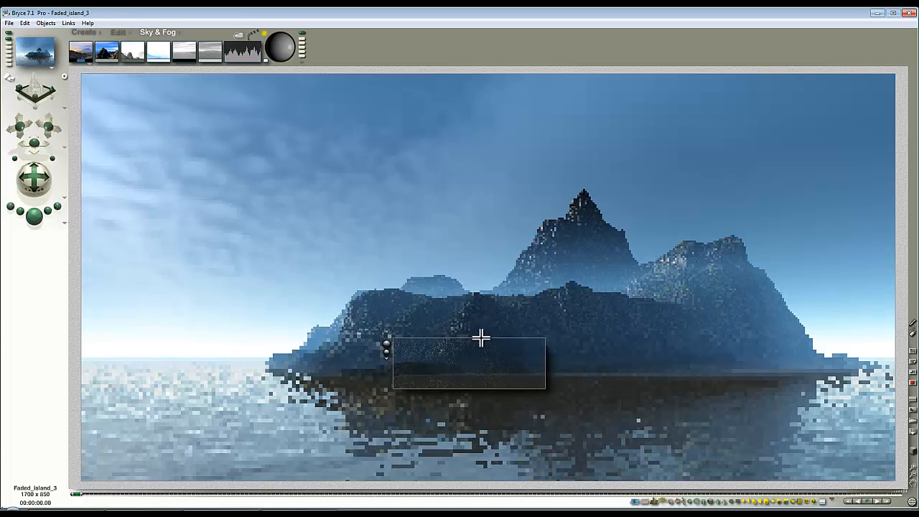
{"action": "left_click", "coordinate": [154, 61]}
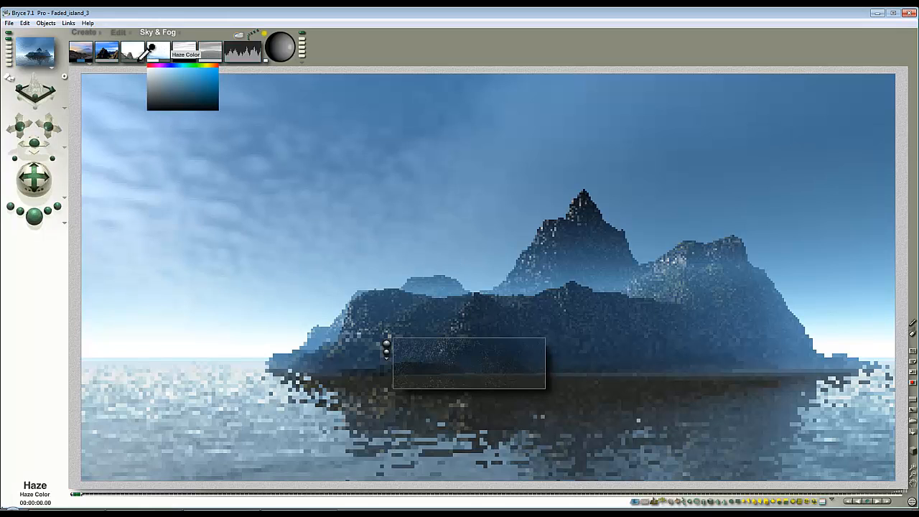
{"action": "left_click_drag", "start_coordinate": [141, 59], "coordinate": [135, 66]}
{"action": "left_click", "coordinate": [35, 216]}
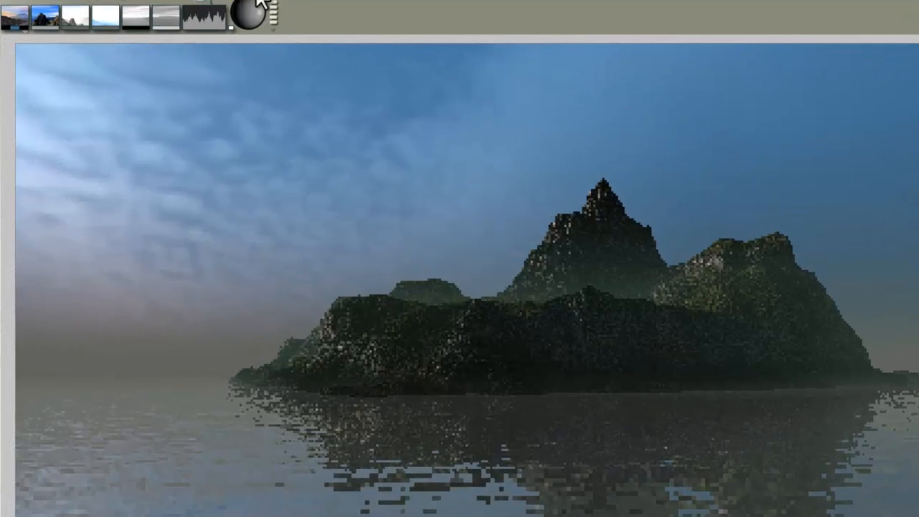
- In the Sky Lab, enable Blend with Sun and move the sun to azimuth 311.7 and altitude 27.5
{"action": "left_click", "coordinate": [241, 45]}
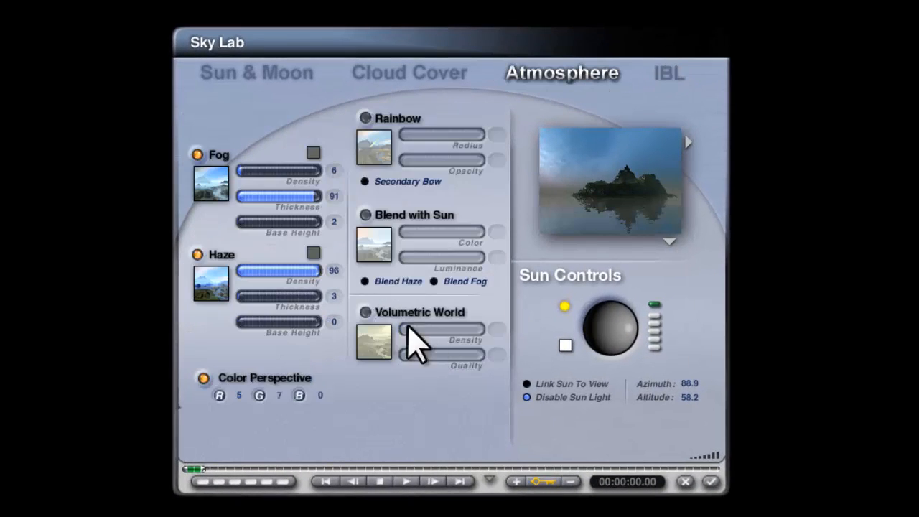
{"action": "left_click", "coordinate": [365, 214]}
{"action": "mouse_move", "coordinate": [619, 327]}
{"action": "left_mouse_down"}
{"action": "mouse_move", "coordinate": [625, 332]}
{"action": "mouse_move", "coordinate": [642, 308]}
{"action": "mouse_move", "coordinate": [611, 314]}
{"action": "mouse_move", "coordinate": [600, 343]}
{"action": "mouse_move", "coordinate": [605, 332]}
{"action": "left_mouse_up"}
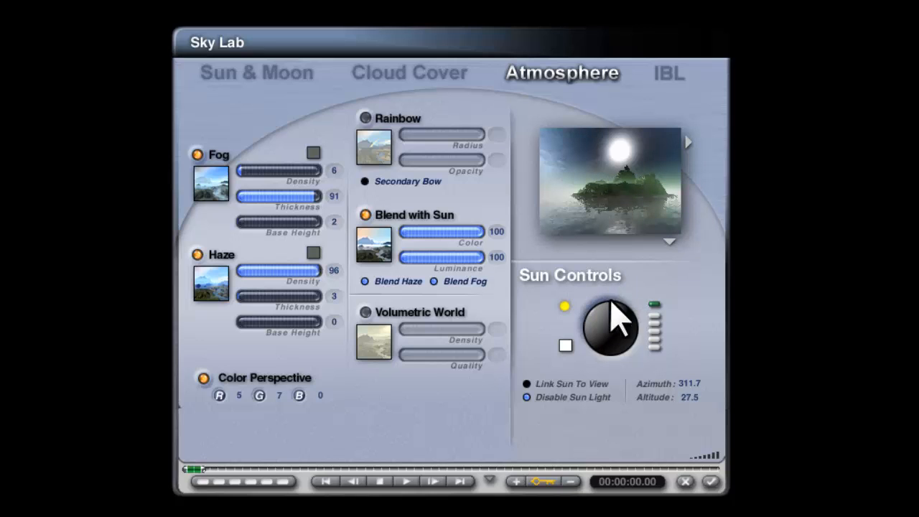
- Toggle Sun/Moon Visible off and on, then move the sun to azimuth 251.5 and altitude 25.9 and apply the Sky Lab settings
{"action": "left_click", "coordinate": [265, 76]}
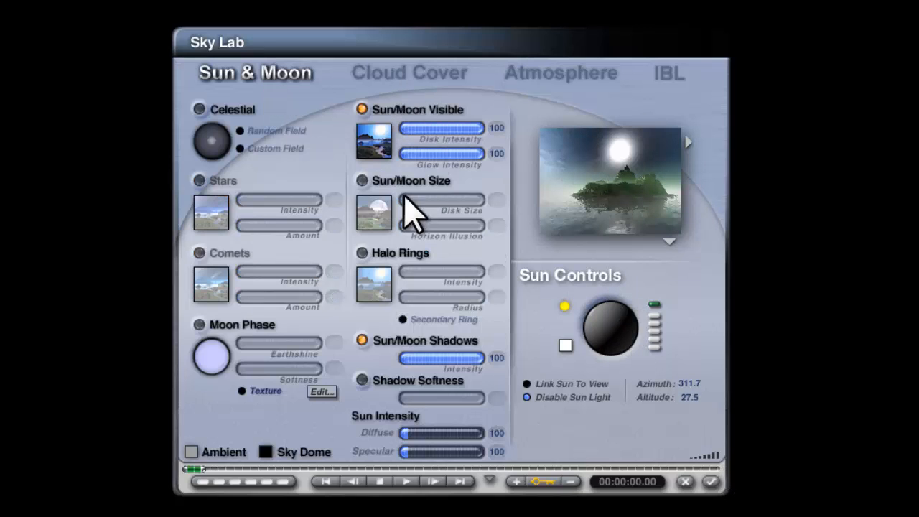
{"action": "left_click", "coordinate": [361, 110]}
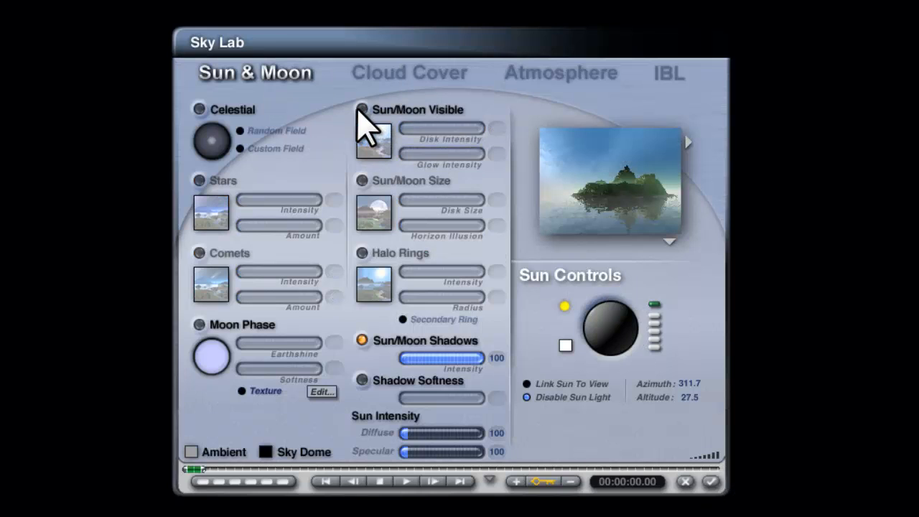
{"action": "left_click", "coordinate": [358, 110]}
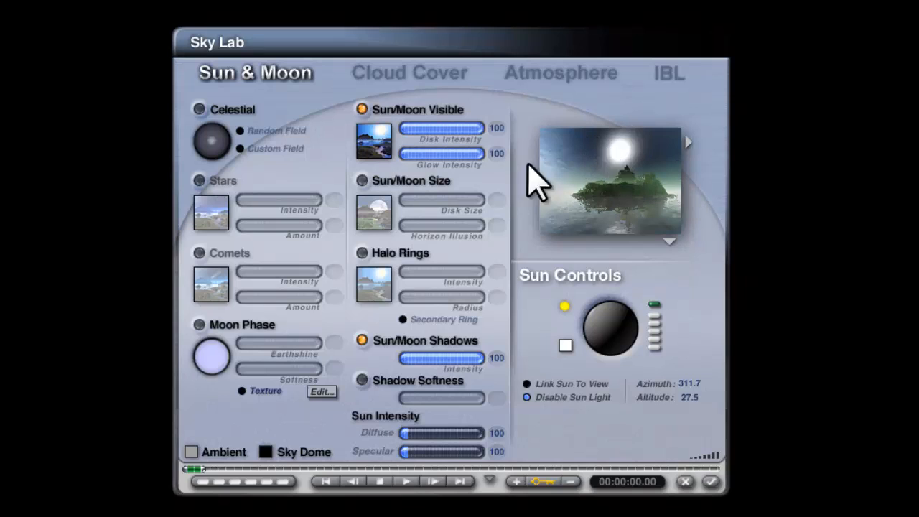
{"action": "mouse_move", "coordinate": [595, 328]}
{"action": "left_mouse_down"}
{"action": "mouse_move", "coordinate": [610, 328]}
{"action": "mouse_move", "coordinate": [596, 345]}
{"action": "left_mouse_up"}
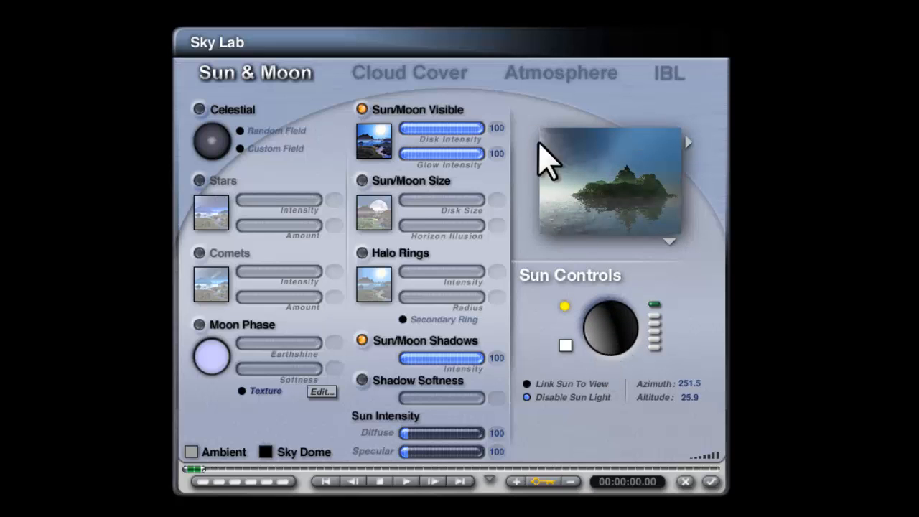
{"action": "left_click", "coordinate": [713, 482]}
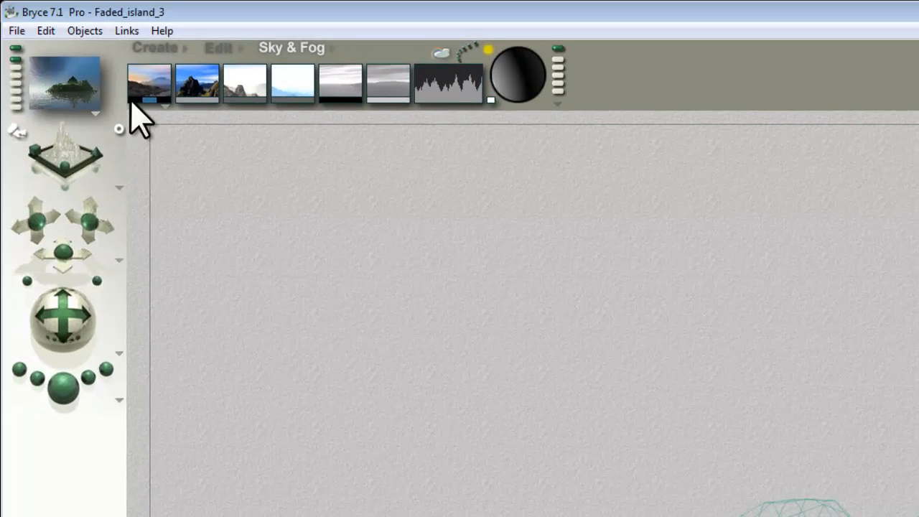
- Set the sun glow color to orange and render the scene
{"action": "left_click", "coordinate": [137, 97]}
{"action": "left_click_drag", "start_coordinate": [135, 97], "coordinate": [255, 109]}
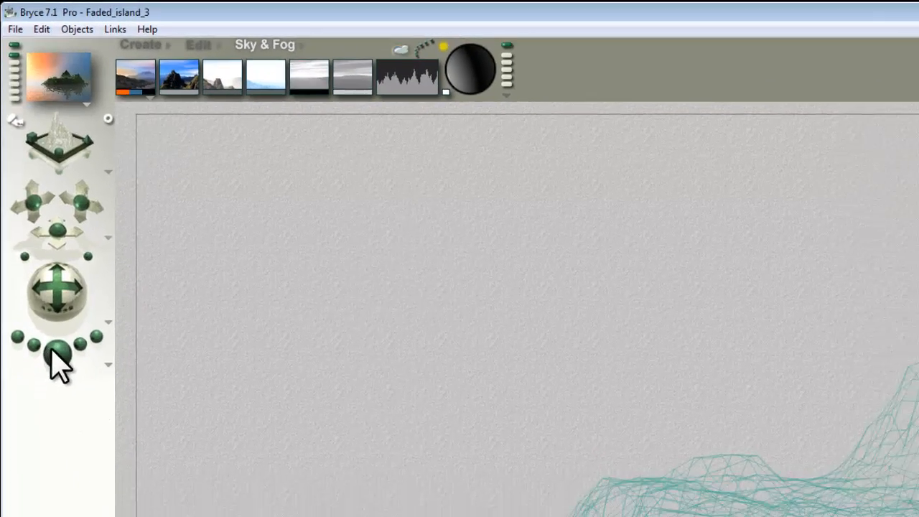
{"action": "left_click", "coordinate": [57, 353]}
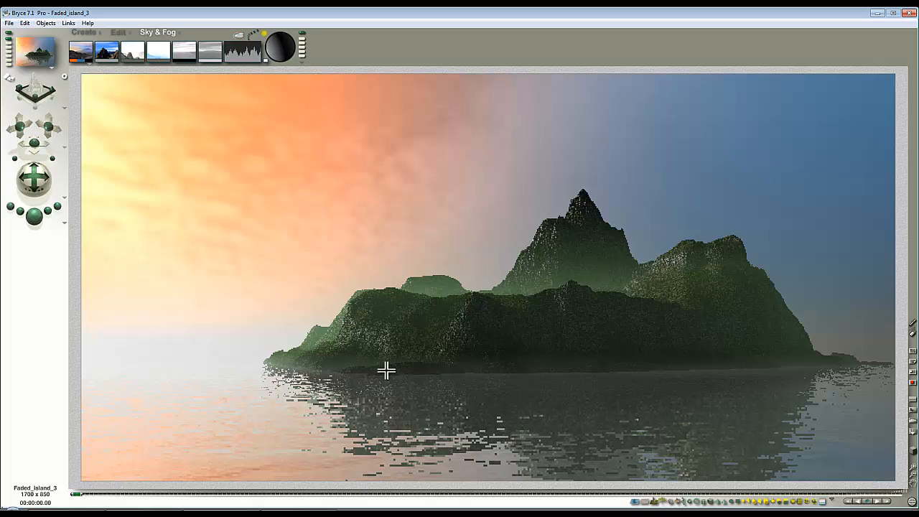
- Reposition the sun slightly three times, rendering after each move to compare how far the glow spreads
{"action": "left_click", "coordinate": [271, 50]}
{"action": "left_click", "coordinate": [33, 215]}
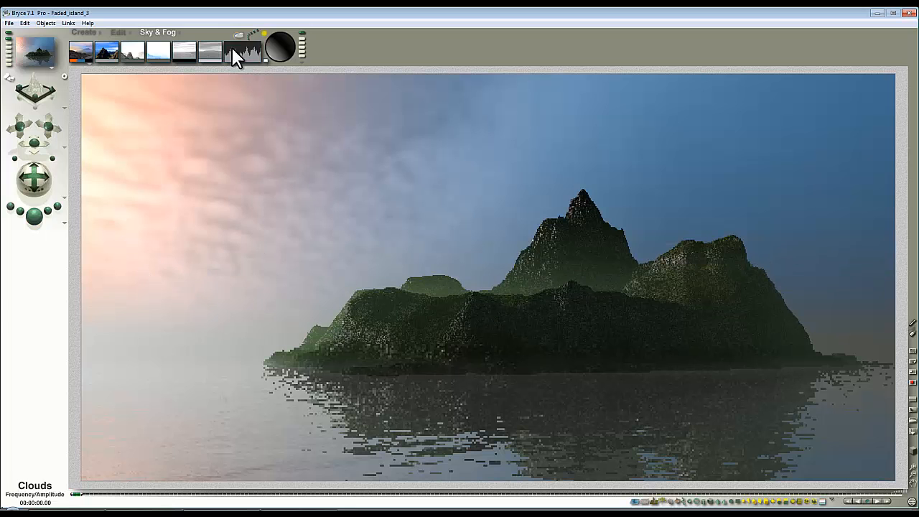
{"action": "left_click_drag", "start_coordinate": [274, 47], "coordinate": [275, 53]}
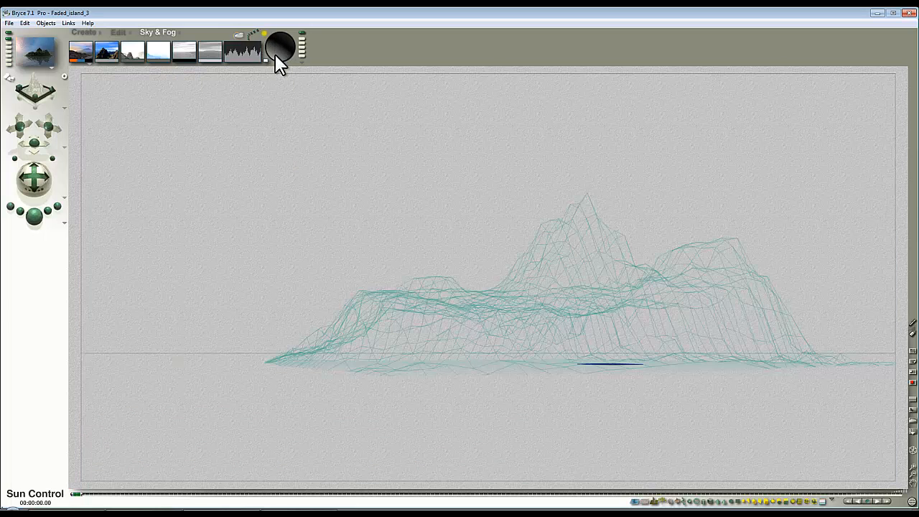
{"action": "left_click", "coordinate": [37, 57]}
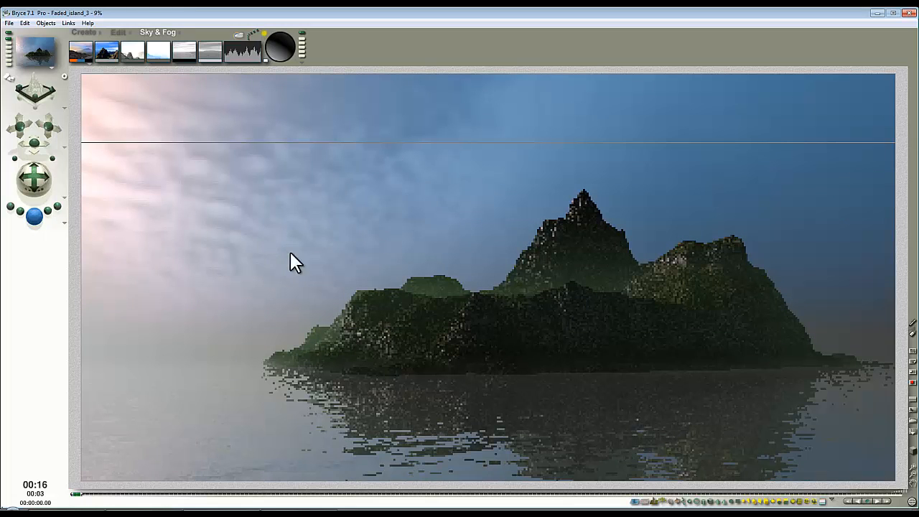
{"action": "left_click", "coordinate": [272, 51]}
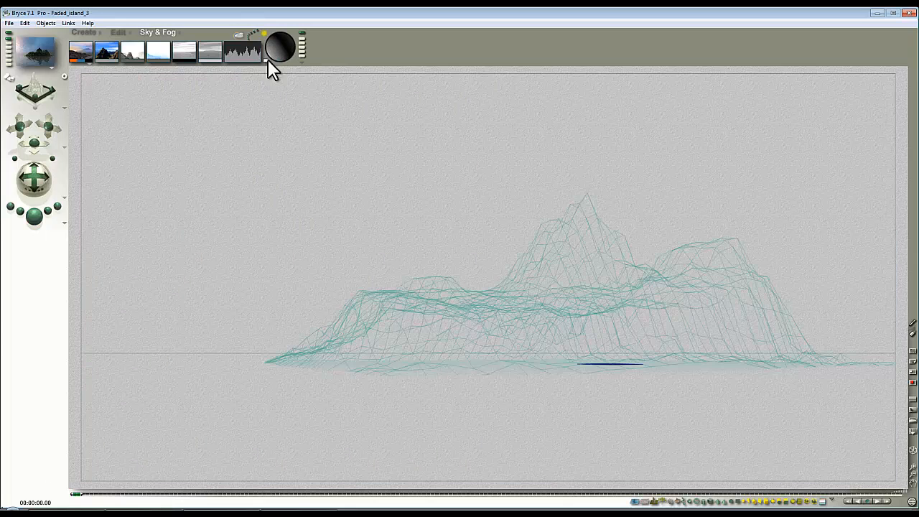
{"action": "left_click", "coordinate": [36, 214]}
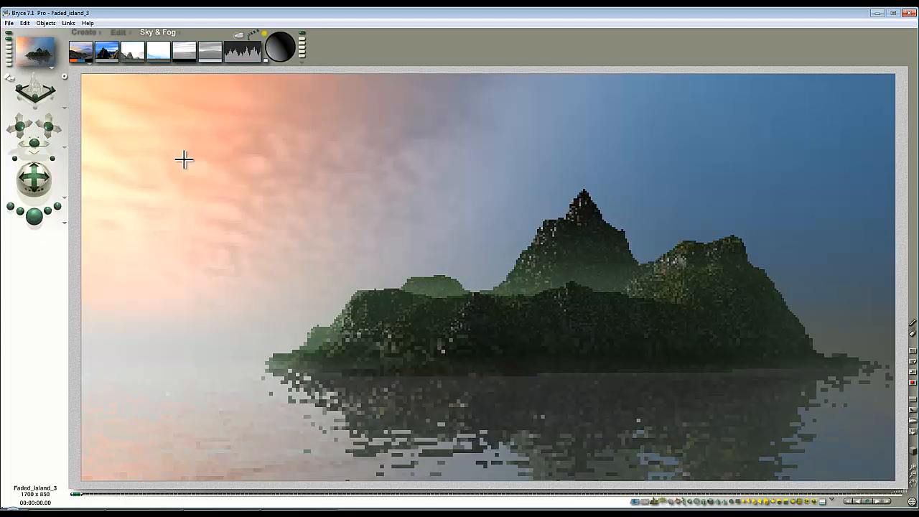
- Set the sun glow color to blue and the horizon color to orange-red, rendering the scene after each change
{"action": "left_click_drag", "start_coordinate": [76, 61], "coordinate": [85, 84]}
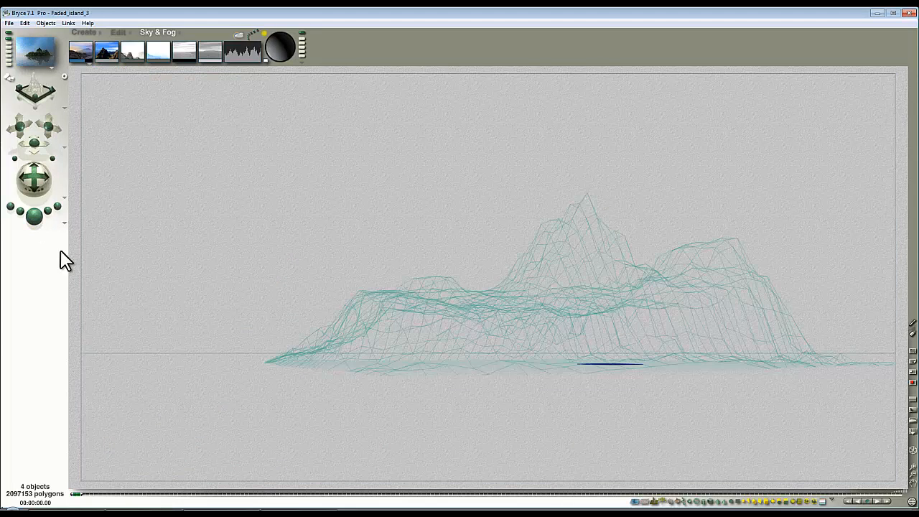
{"action": "left_click", "coordinate": [36, 218]}
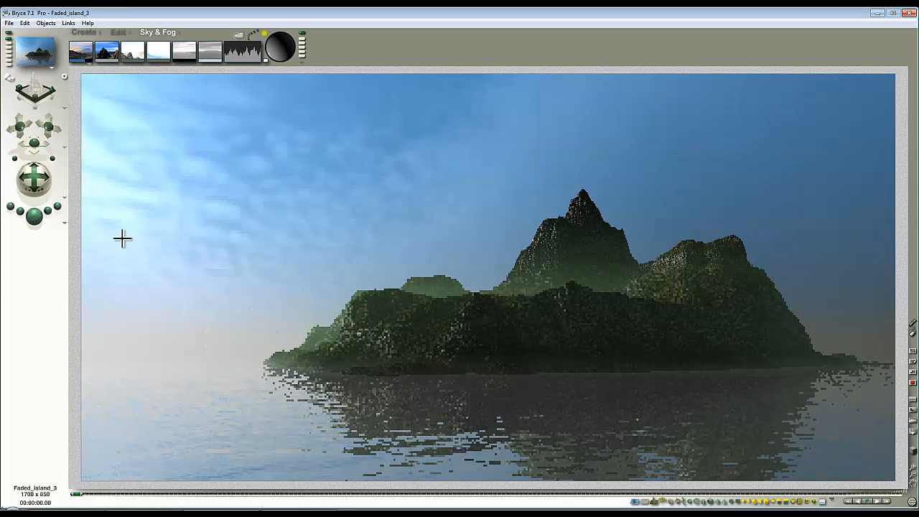
{"action": "left_click", "coordinate": [88, 60]}
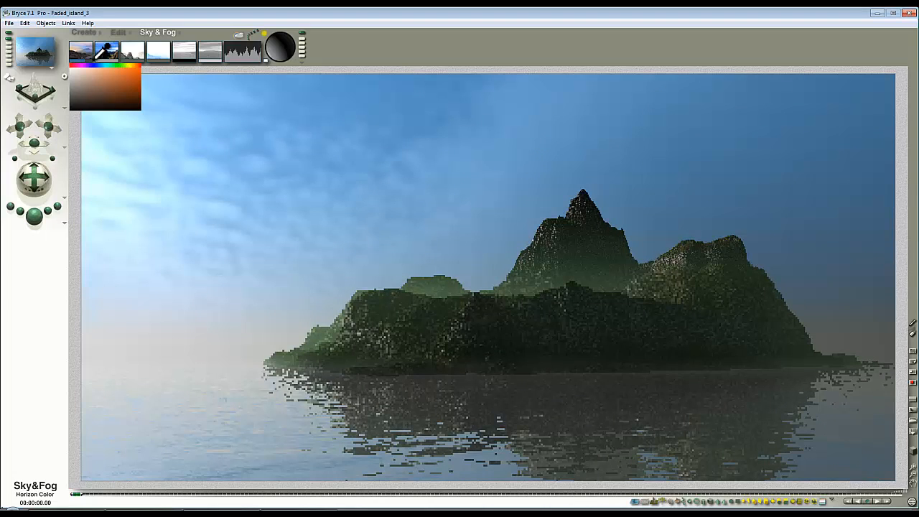
{"action": "left_click", "coordinate": [138, 64]}
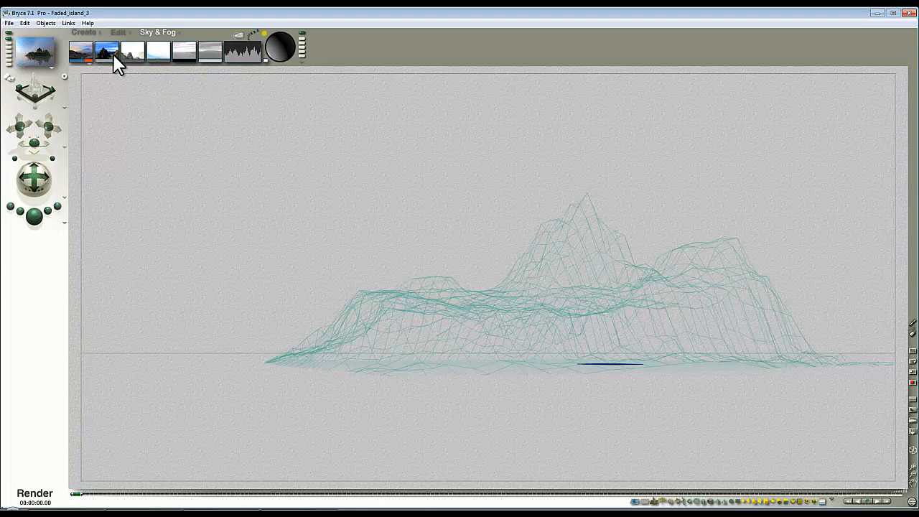
{"action": "left_click", "coordinate": [34, 216]}
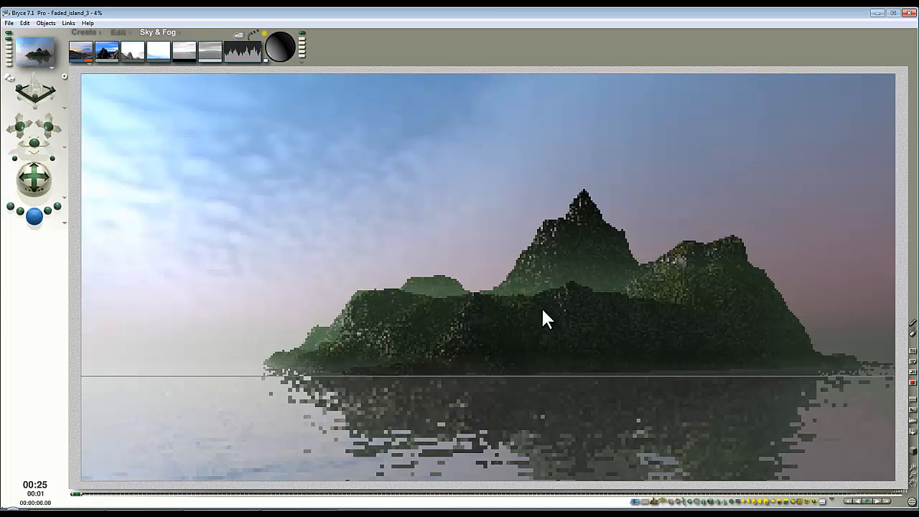
- Change the sun glow color to a yellow with hue 43, luminance 100 and saturation 120, and render the scene
{"action": "left_click", "coordinate": [72, 61]}
{"action": "left_click_drag", "start_coordinate": [473, 248], "coordinate": [428, 245]}
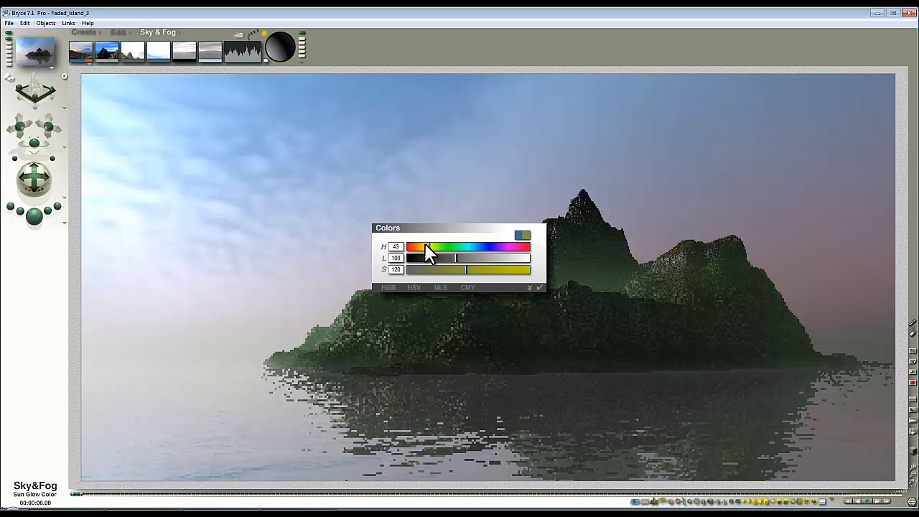
{"action": "left_click", "coordinate": [531, 287]}
{"action": "left_click", "coordinate": [33, 215]}
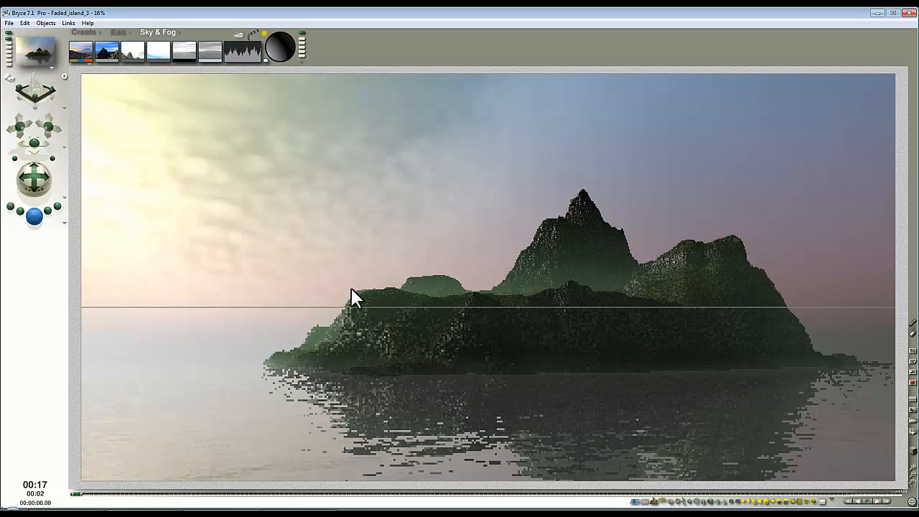
- Return the sun glow color to blue, set the horizon color to white, and render the scene
{"action": "left_click", "coordinate": [86, 61]}
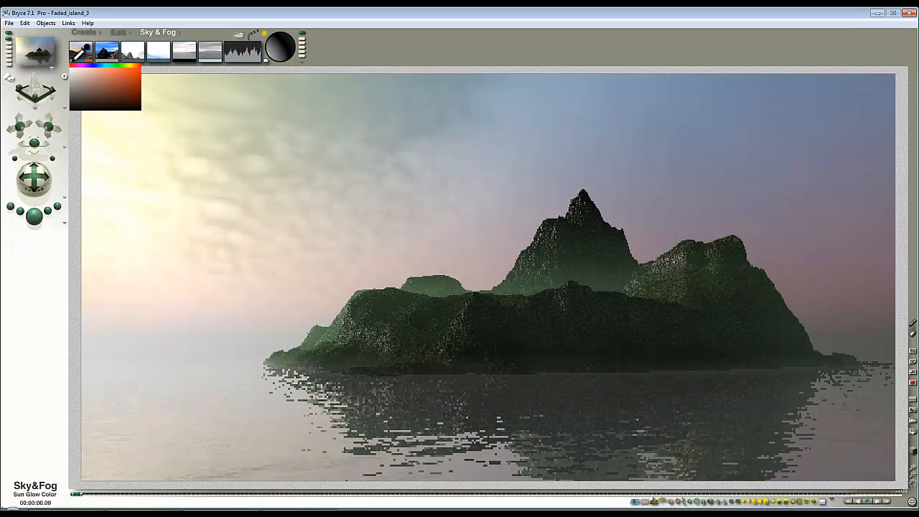
{"action": "left_click", "coordinate": [84, 58]}
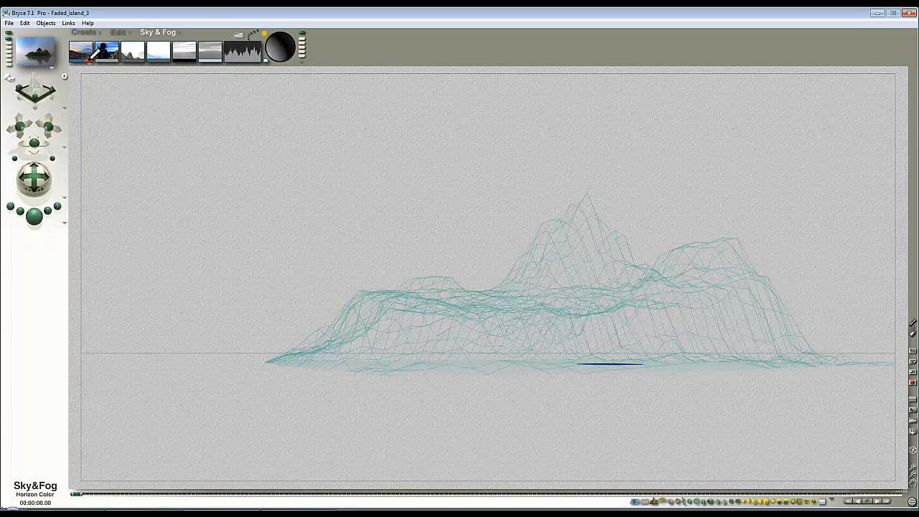
{"action": "left_click", "coordinate": [89, 58]}
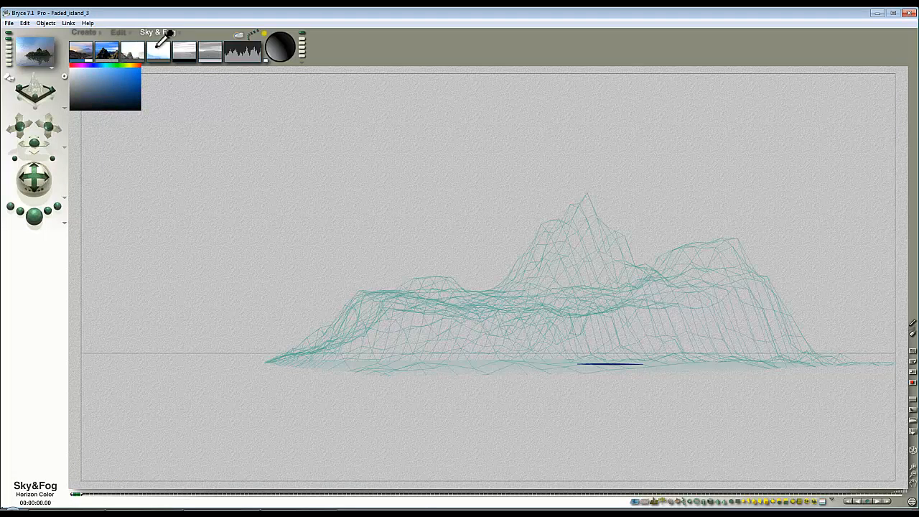
{"action": "left_click", "coordinate": [36, 217]}
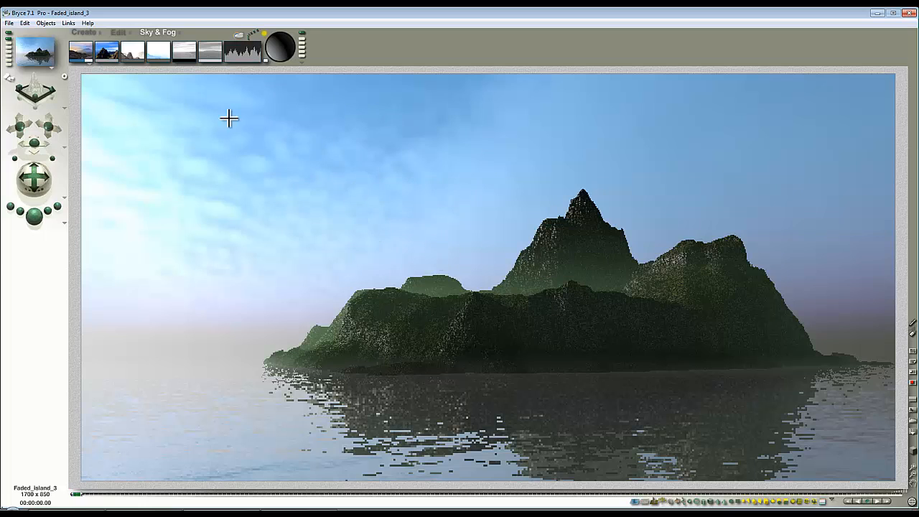
- Set the sun color to orange, render the scene, and open the Sky Lab
{"action": "left_click", "coordinate": [266, 60]}
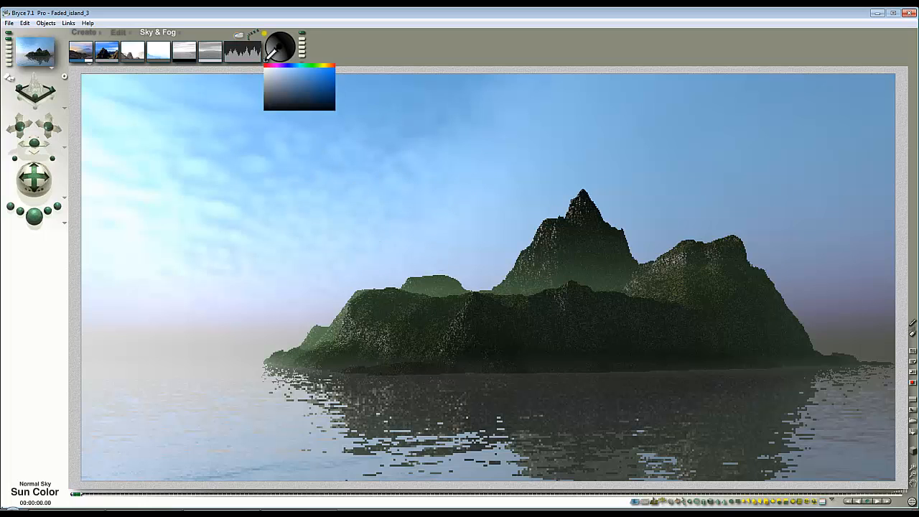
{"action": "left_click_drag", "start_coordinate": [297, 59], "coordinate": [332, 65]}
{"action": "left_click", "coordinate": [36, 217]}
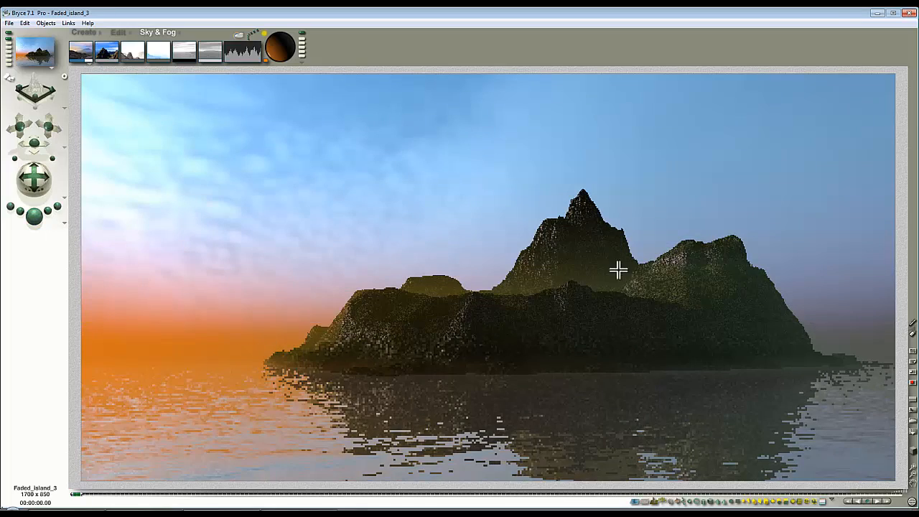
{"action": "left_click", "coordinate": [239, 34]}
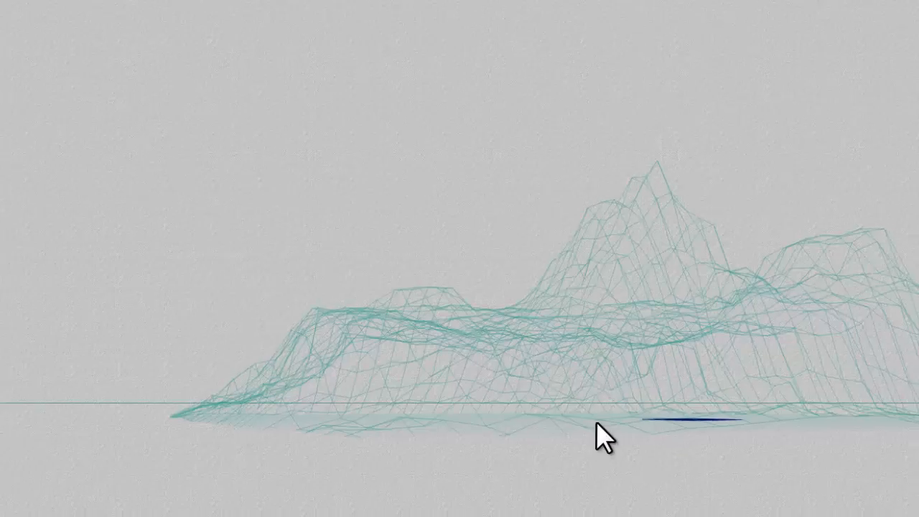
- Render the scene and set the HDRI Effect to 150 in the Sky Lab's IBL settings
{"action": "left_click", "coordinate": [10, 219]}
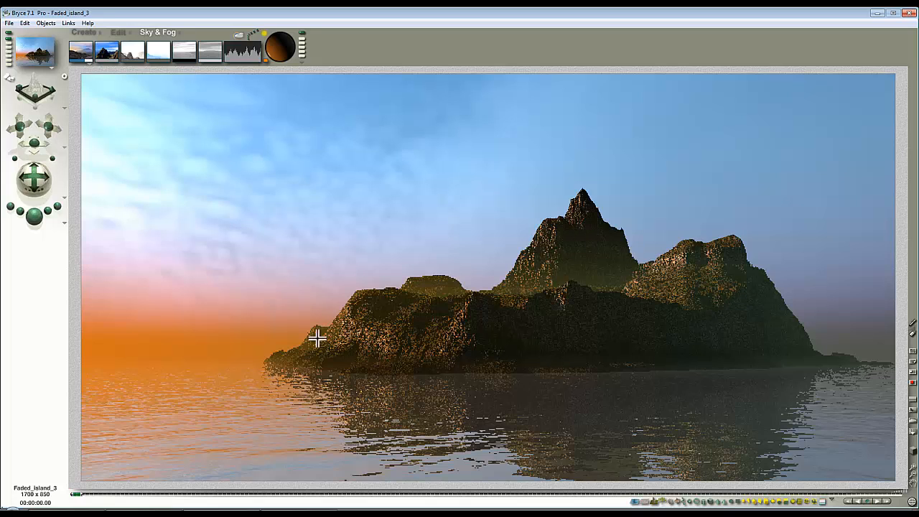
{"action": "left_click_drag", "start_coordinate": [568, 252], "coordinate": [519, 209]}
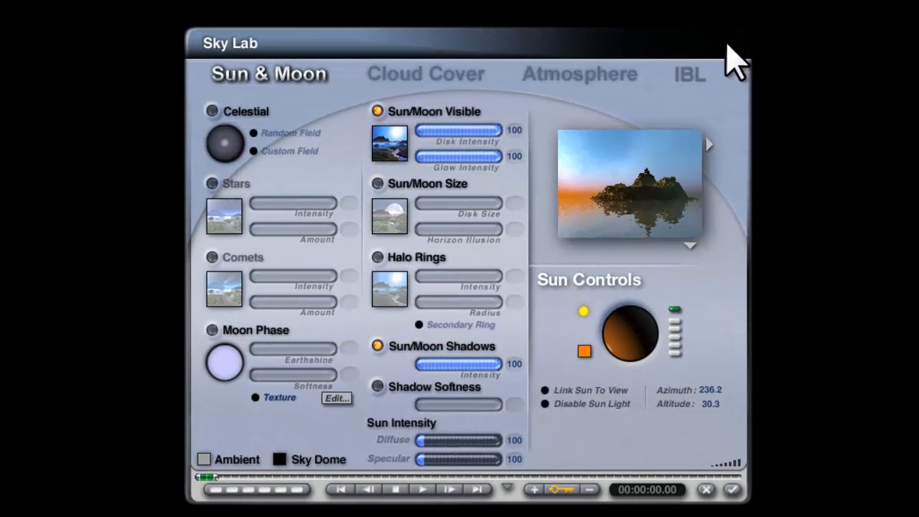
{"action": "left_click", "coordinate": [689, 74]}
{"action": "left_click", "coordinate": [506, 356]}
{"action": "type", "text": "1"}
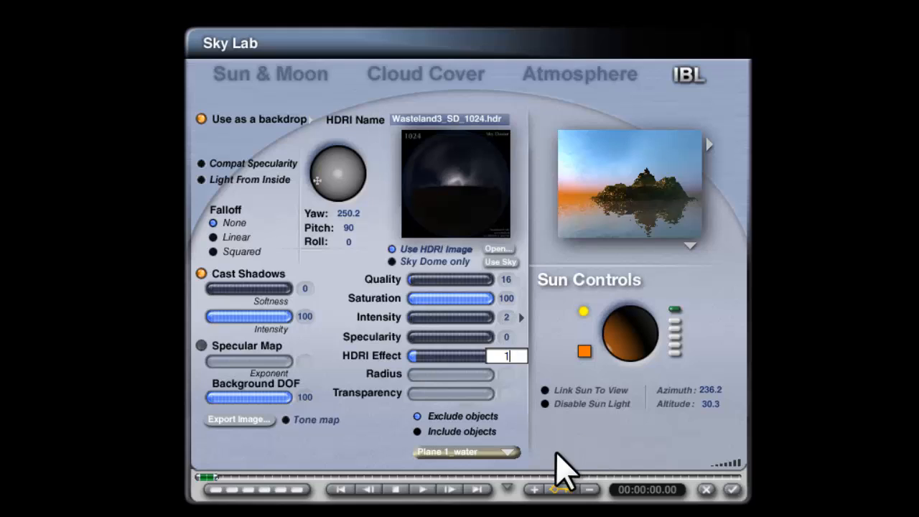
{"action": "type", "text": "50"}
{"action": "key", "text": "Return"}
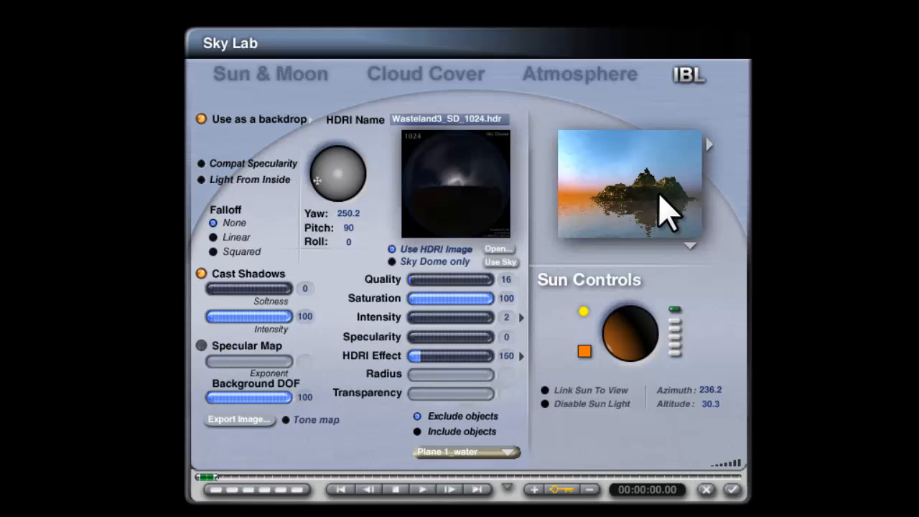
- Try an HDRI Effect of 502 and return it to 150
{"action": "left_click", "coordinate": [449, 355]}
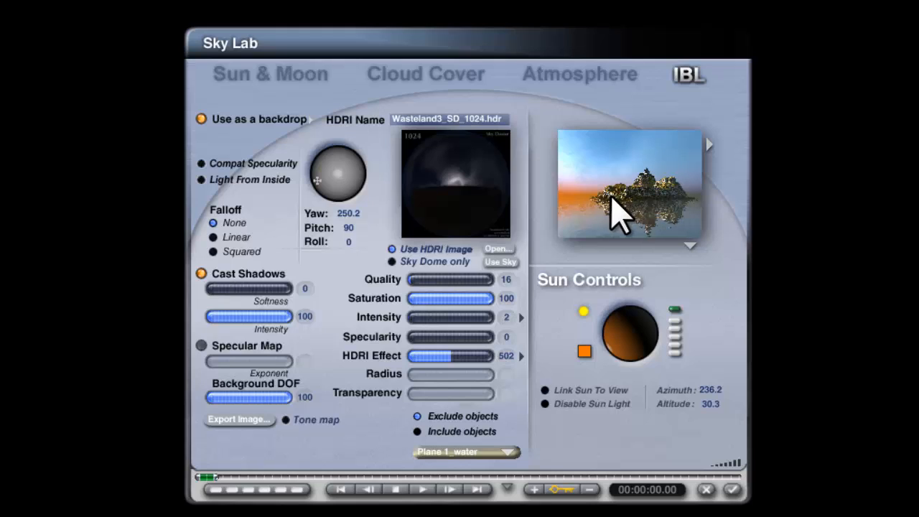
{"action": "left_click", "coordinate": [507, 356]}
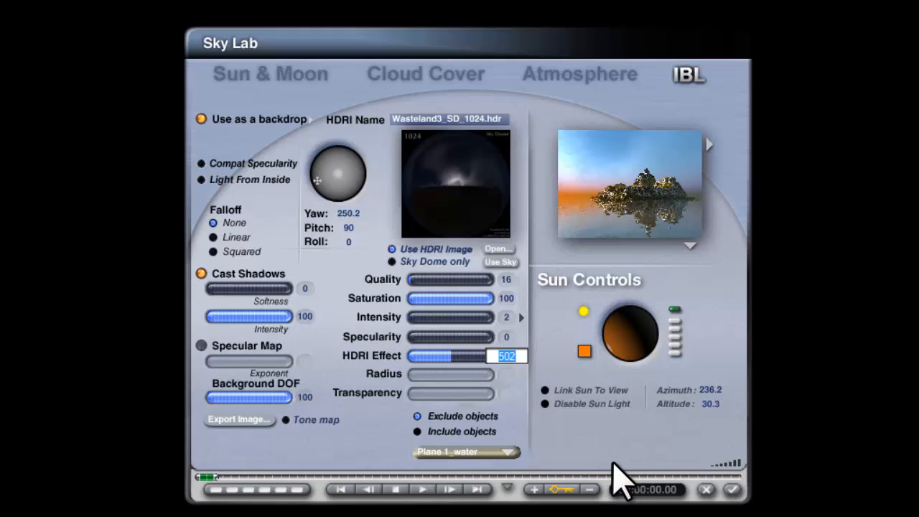
{"action": "type", "text": "150"}
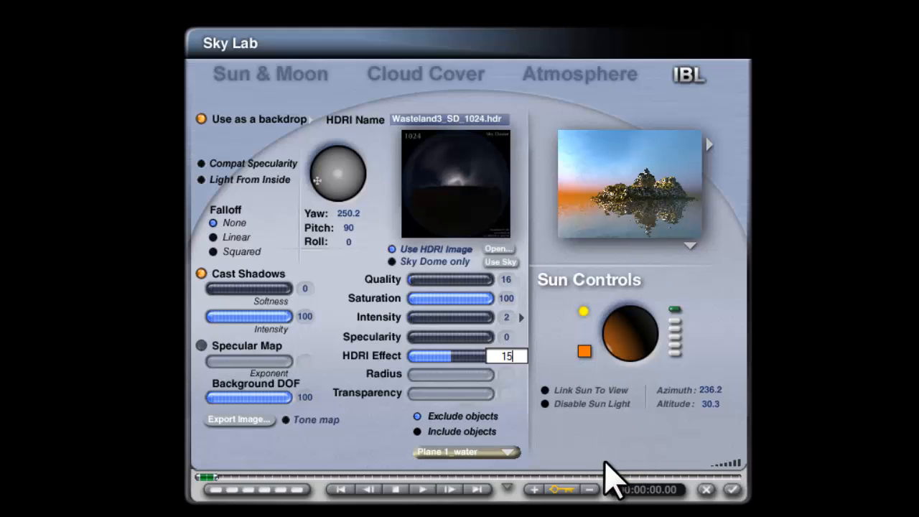
{"action": "key", "text": "Return"}
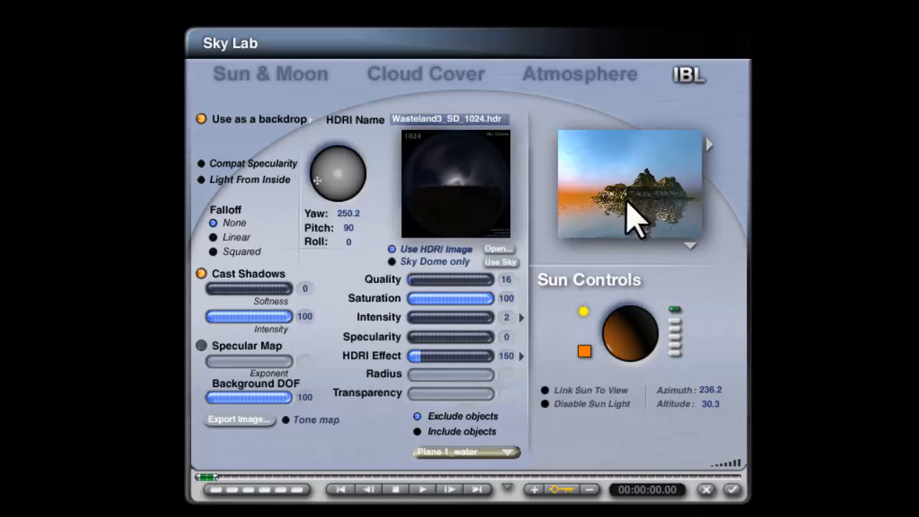
- Apply the Sky Lab settings, change the sun color to hue 20, luminance 127 and saturation 64, and render the scene
{"action": "left_click", "coordinate": [732, 489]}
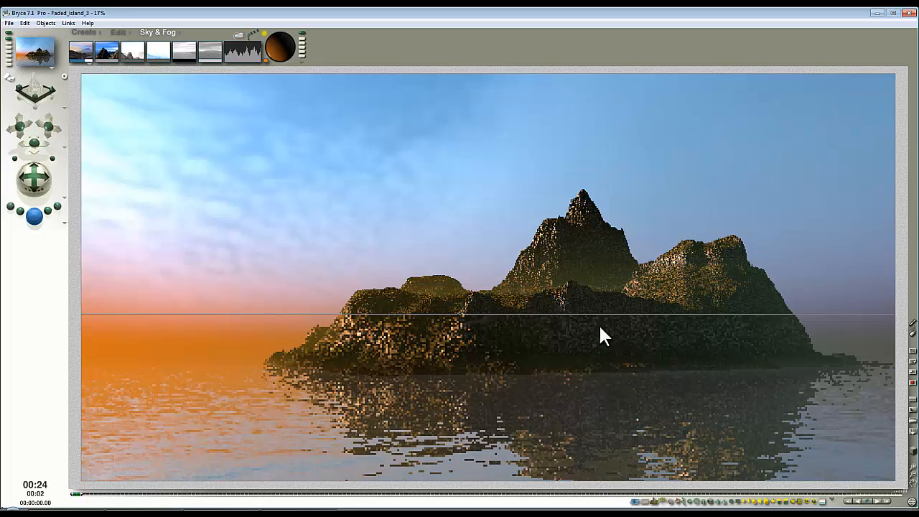
{"action": "left_click", "coordinate": [600, 280]}
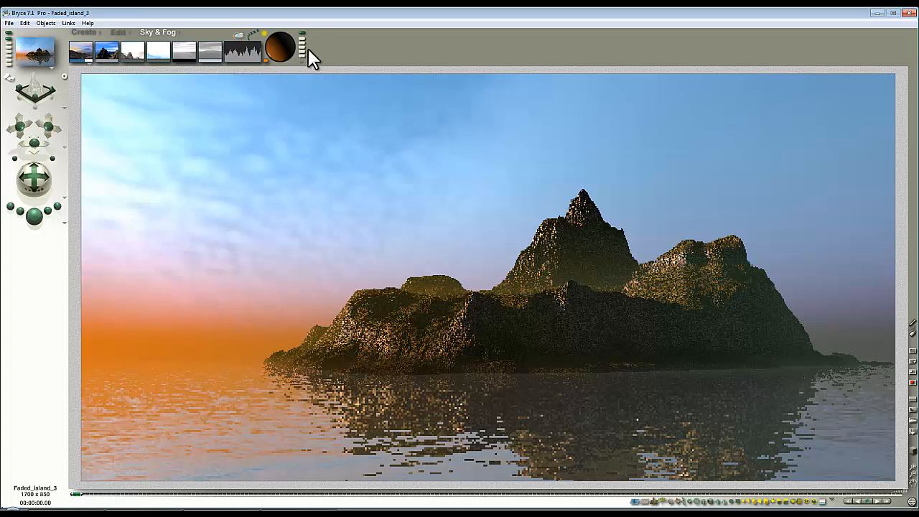
{"action": "left_click", "coordinate": [265, 60]}
{"action": "left_click", "coordinate": [452, 269]}
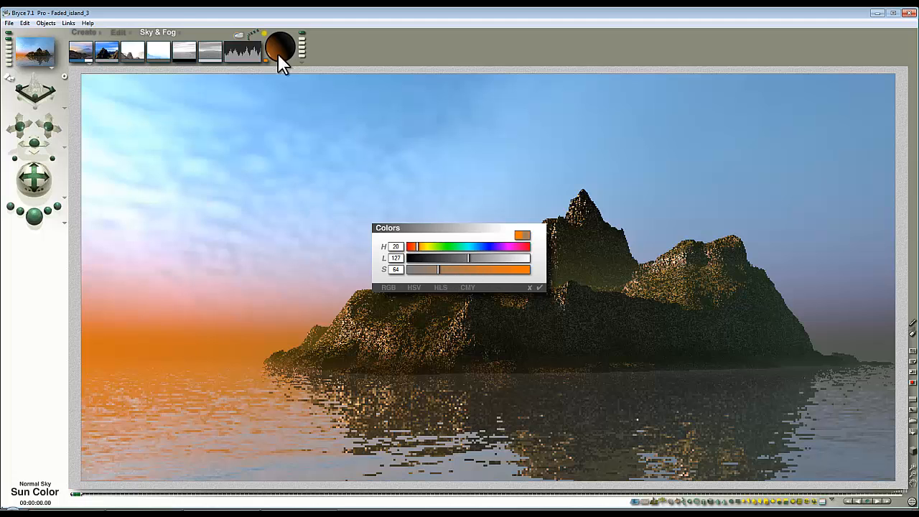
{"action": "left_click", "coordinate": [541, 289]}
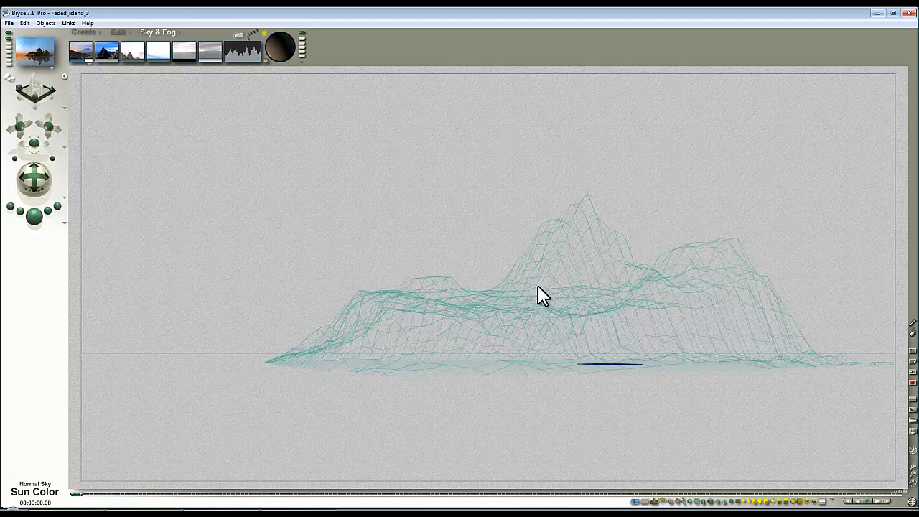
{"action": "left_click", "coordinate": [33, 215]}
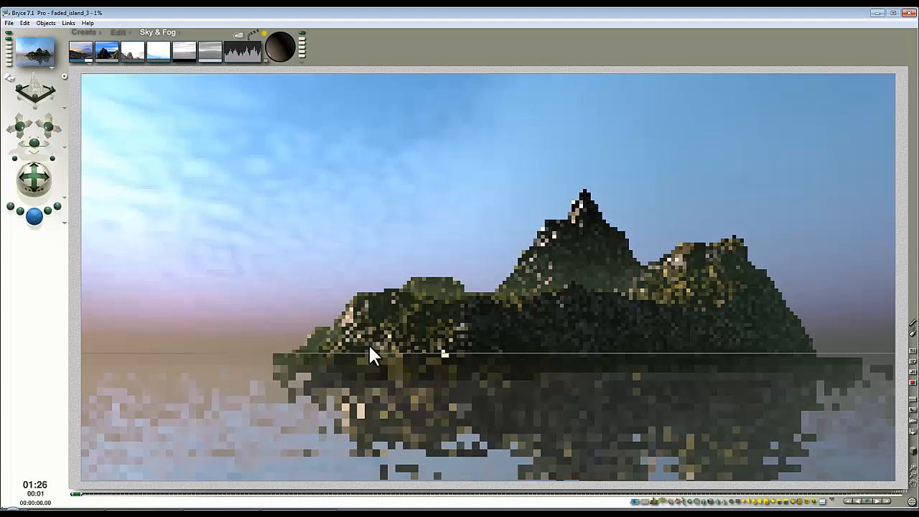
- Raise the luminance of the sun color to a pale, near-white tone and render the scene
{"action": "left_click", "coordinate": [265, 60]}
{"action": "left_click_drag", "start_coordinate": [480, 260], "coordinate": [510, 259]}
{"action": "left_click", "coordinate": [540, 288]}
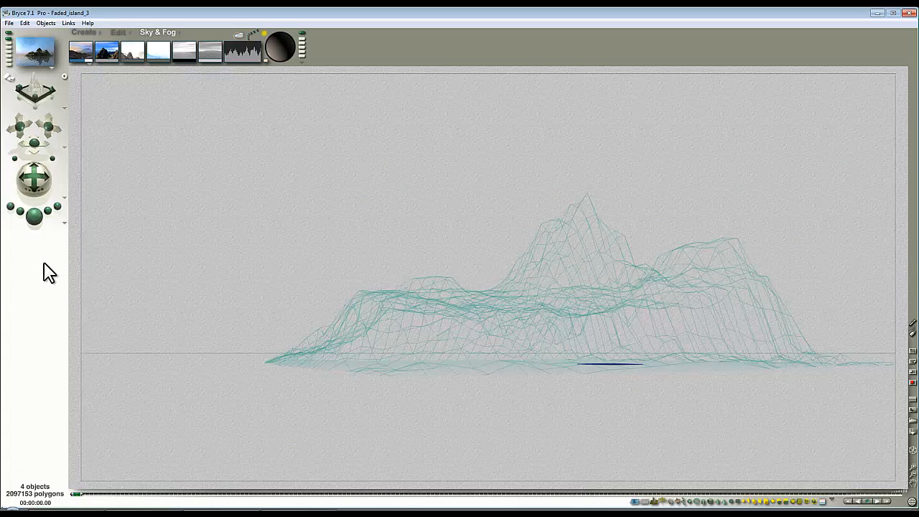
{"action": "key", "text": "ctrl+r"}
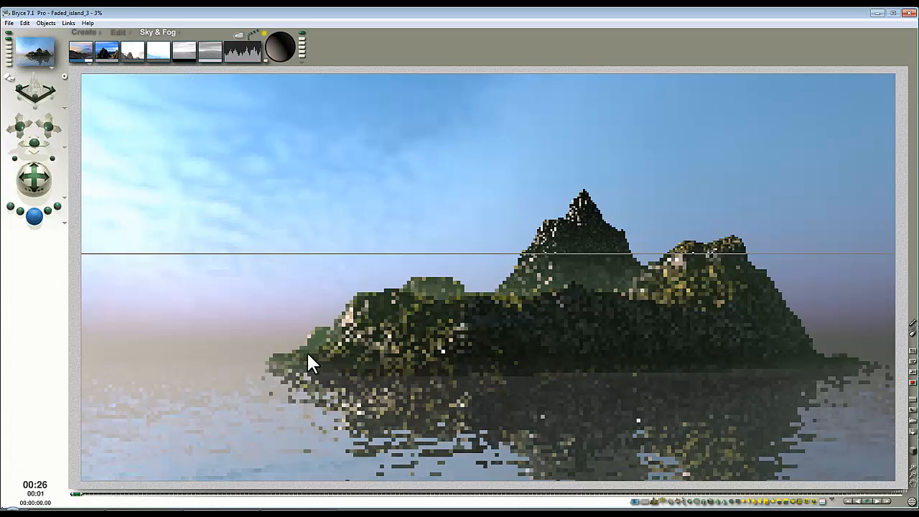
{"action": "left_click", "coordinate": [255, 351]}
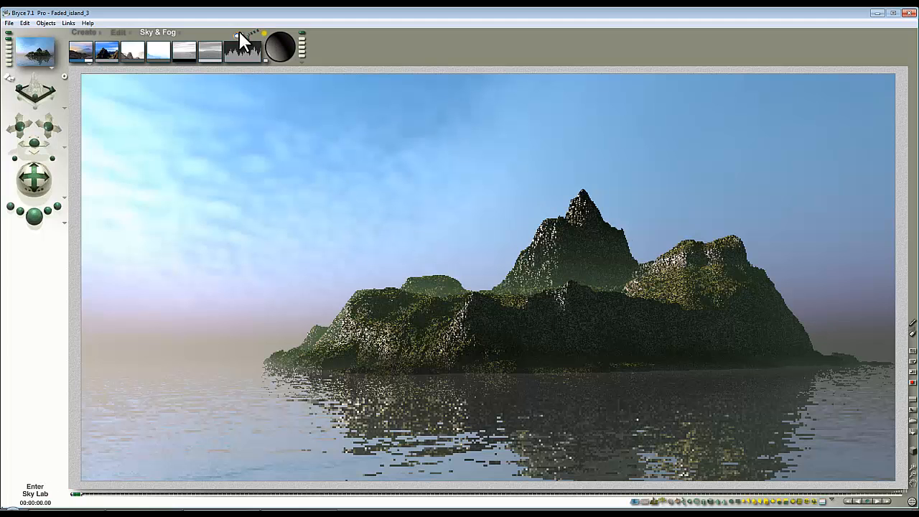
- Set the Sky Lab's Color Perspective to R 5, G 4, B 3 and apply it to the scene
{"action": "left_click", "coordinate": [278, 45]}
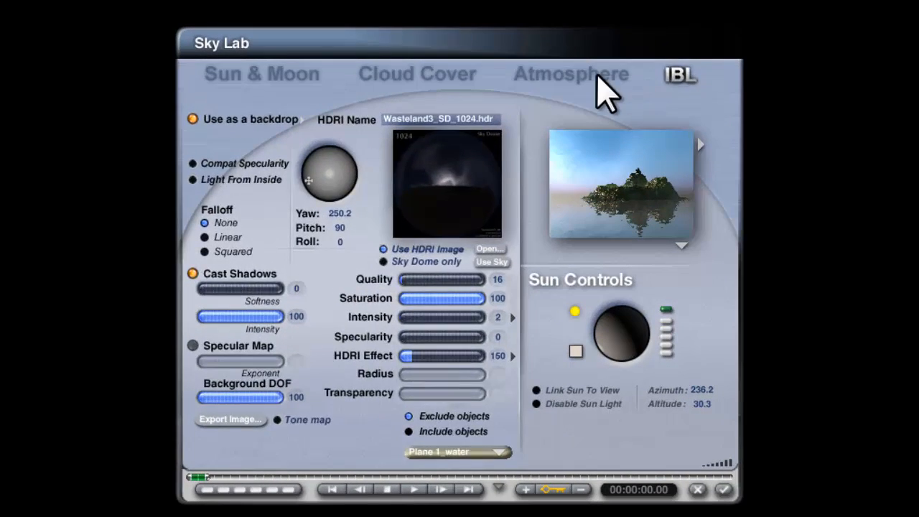
{"action": "left_click", "coordinate": [596, 74]}
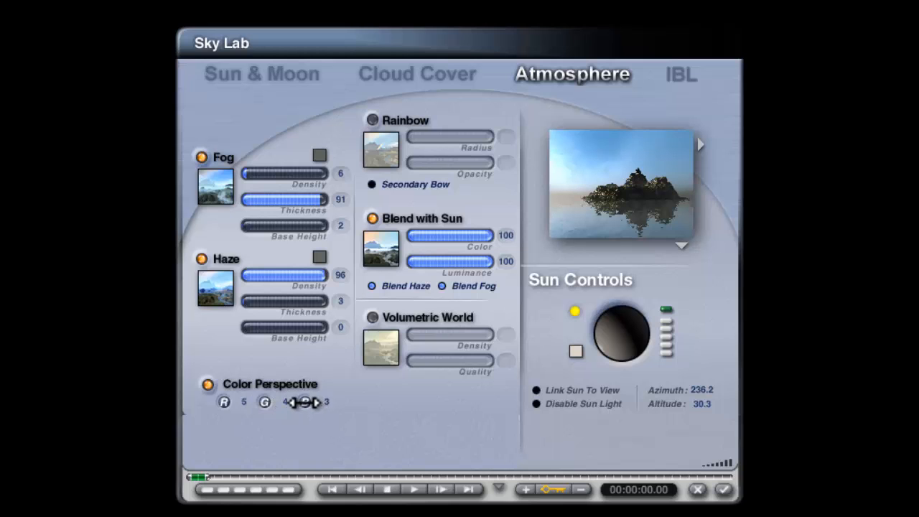
{"action": "left_click", "coordinate": [723, 489]}
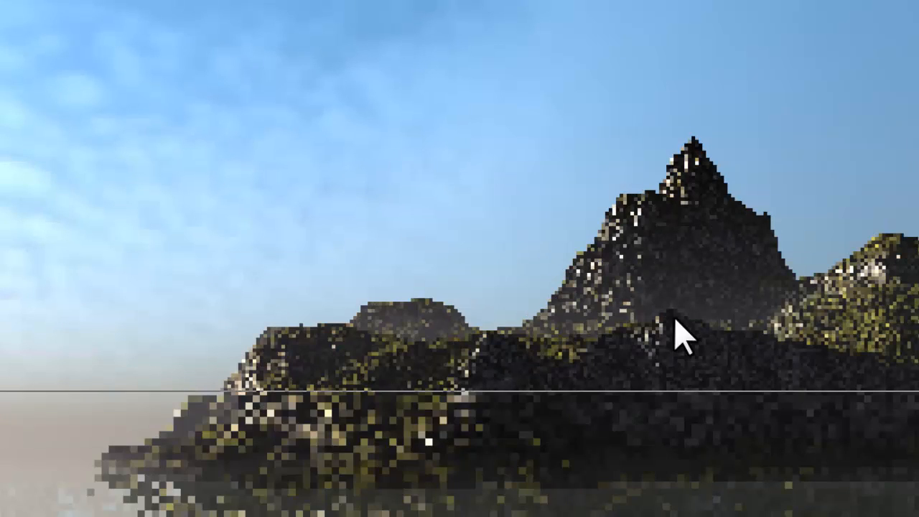
- Refine the render in selected areas over the main peak, the low hill, the far ridge and the island's near shore
{"action": "left_click_drag", "start_coordinate": [787, 352], "coordinate": [578, 259]}
{"action": "left_click_drag", "start_coordinate": [497, 364], "coordinate": [355, 257]}
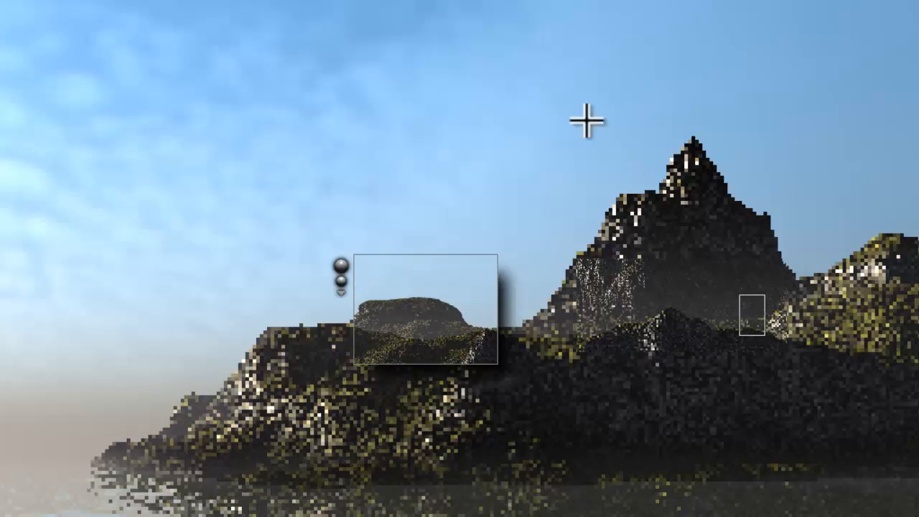
{"action": "left_click_drag", "start_coordinate": [623, 167], "coordinate": [586, 118]}
{"action": "left_click_drag", "start_coordinate": [918, 369], "coordinate": [803, 215]}
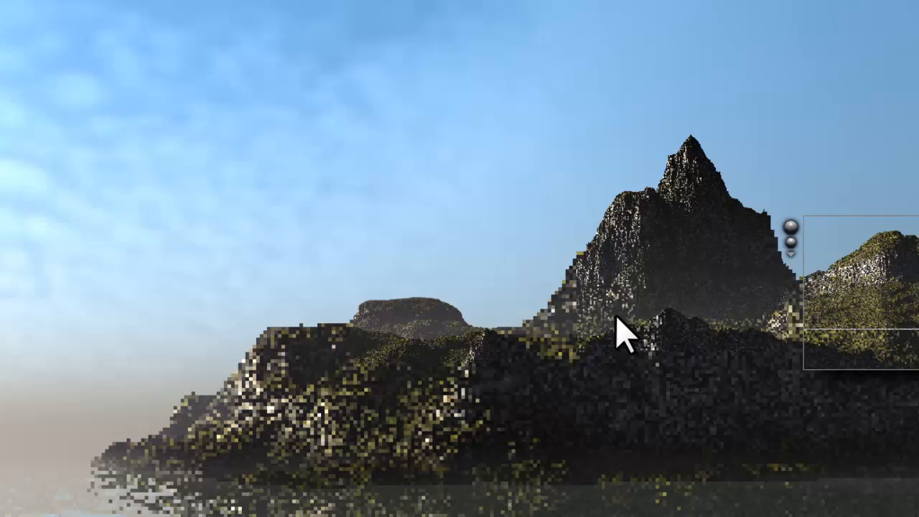
{"action": "left_click_drag", "start_coordinate": [448, 471], "coordinate": [190, 322]}
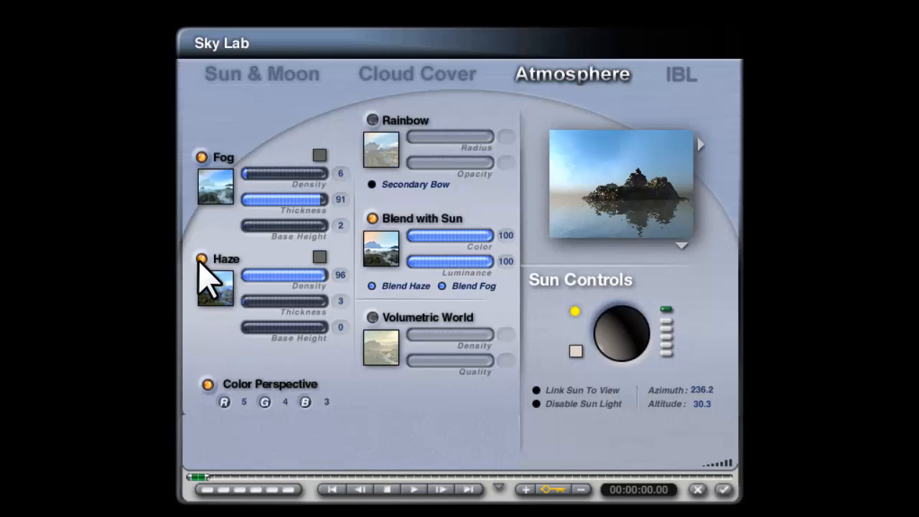
- Preview fog alone at density 100 with haze off, and haze alone with fog off
{"action": "left_click", "coordinate": [201, 260]}
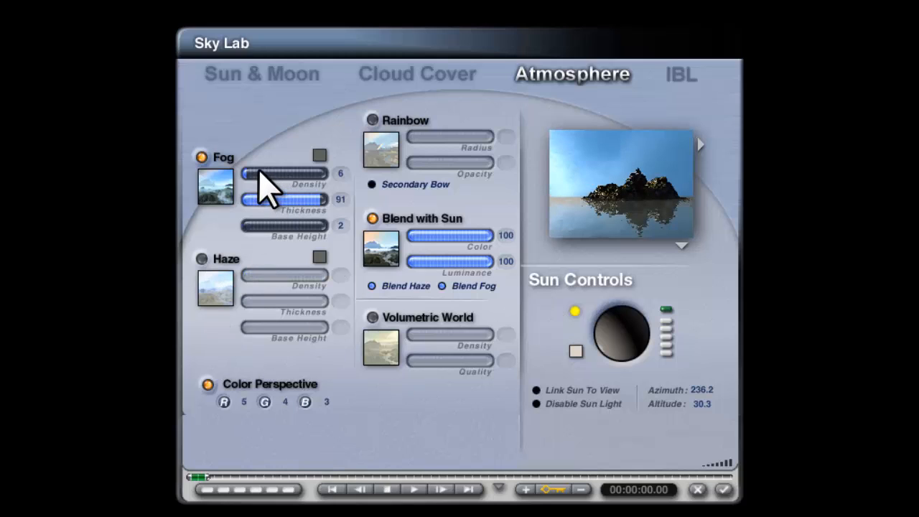
{"action": "left_click_drag", "start_coordinate": [260, 172], "coordinate": [349, 177]}
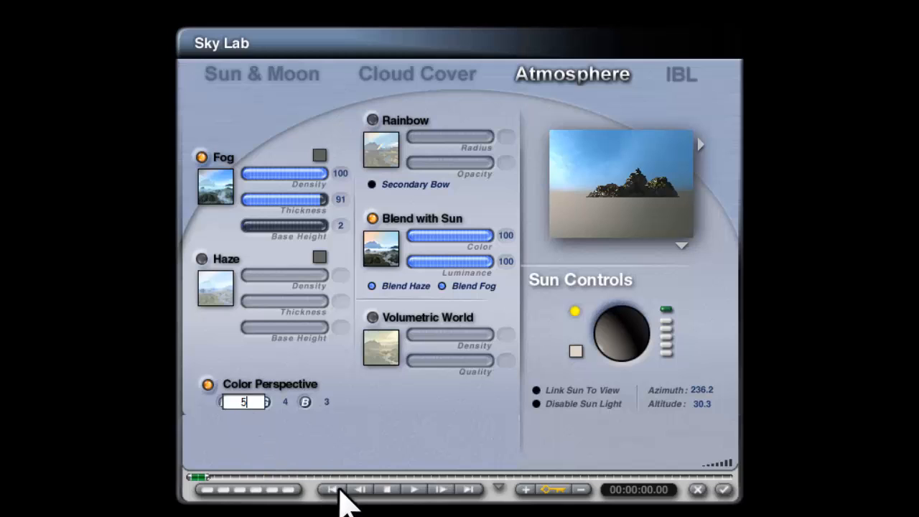
{"action": "left_click", "coordinate": [202, 157]}
{"action": "left_click", "coordinate": [202, 260]}
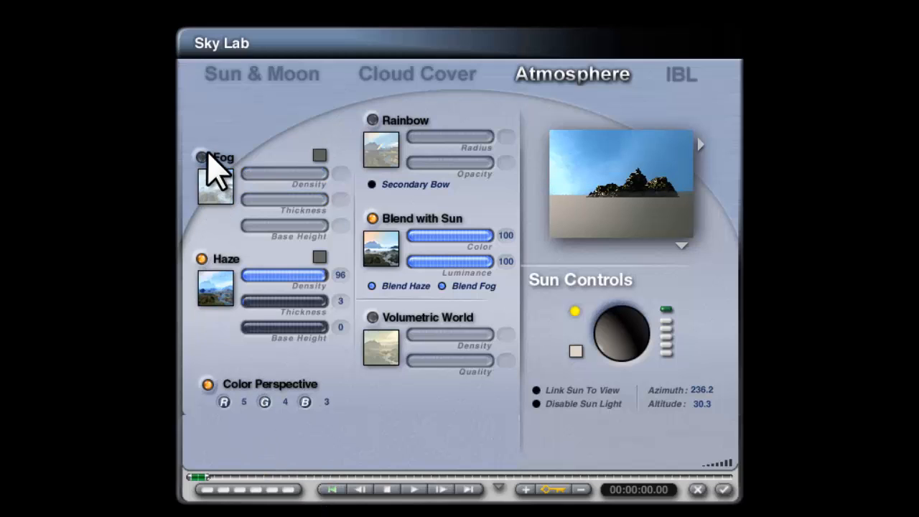
- Turn the fog back on and set its density to 6
{"action": "left_click", "coordinate": [202, 157]}
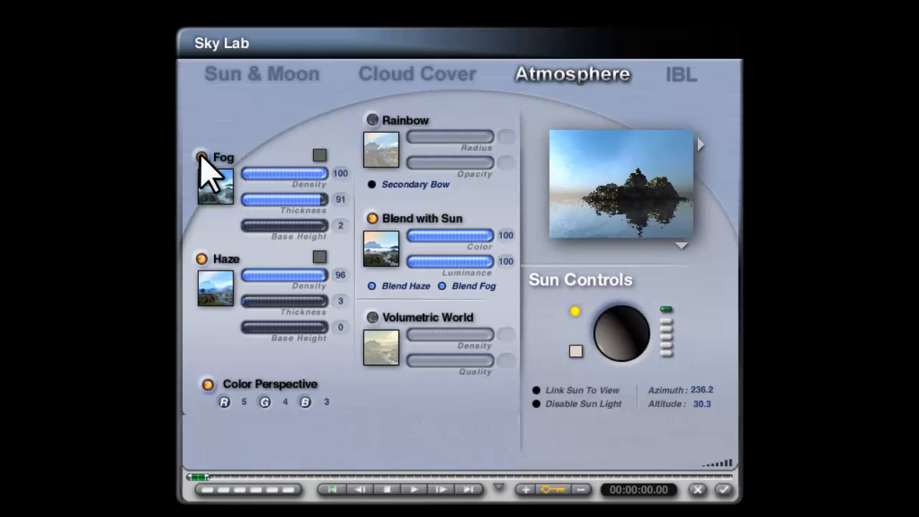
{"action": "left_click_drag", "start_coordinate": [256, 174], "coordinate": [252, 175]}
{"action": "left_click", "coordinate": [340, 173]}
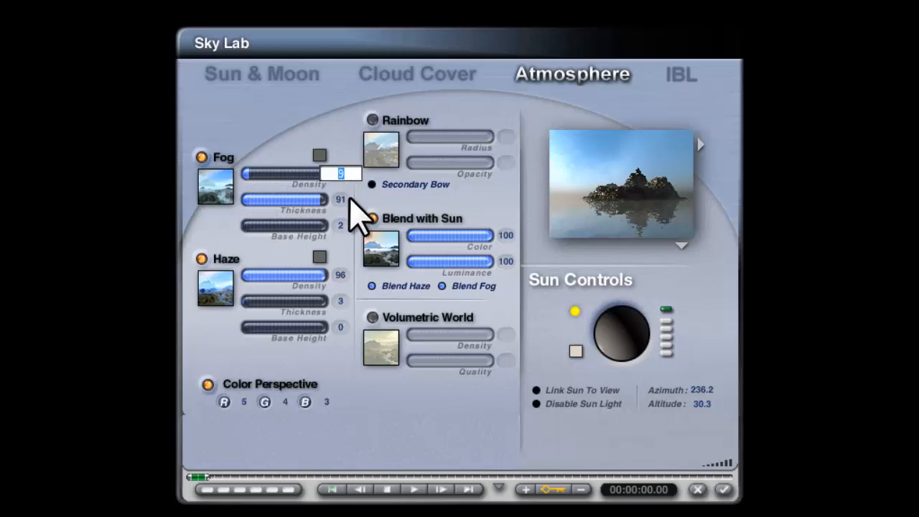
{"action": "key", "text": "Return"}
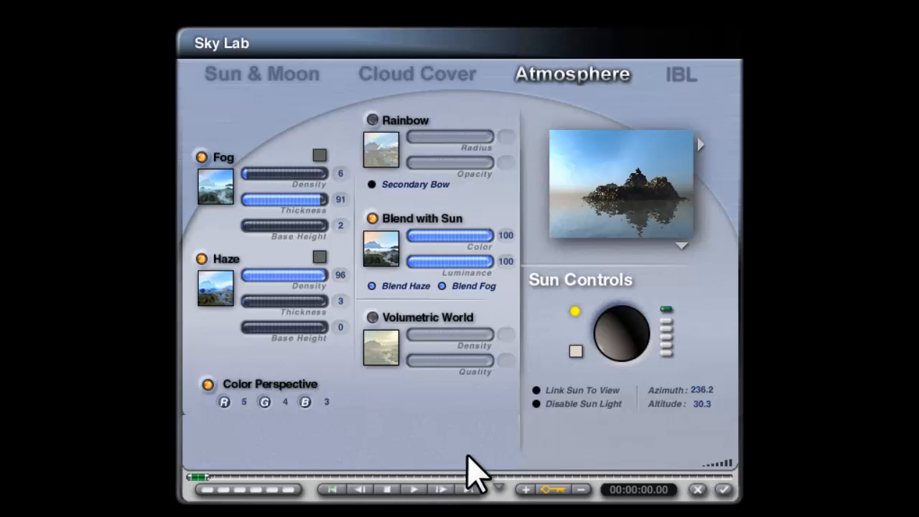
- Change the haze color to a light grey with hue 120 and luminance 182
{"action": "left_click", "coordinate": [320, 259]}
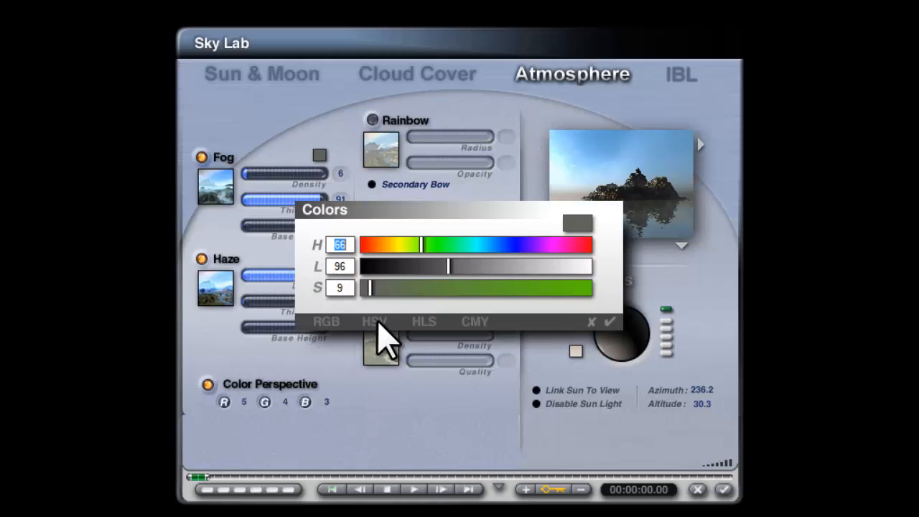
{"action": "left_click_drag", "start_coordinate": [437, 273], "coordinate": [527, 271]}
{"action": "left_click_drag", "start_coordinate": [424, 245], "coordinate": [470, 245]}
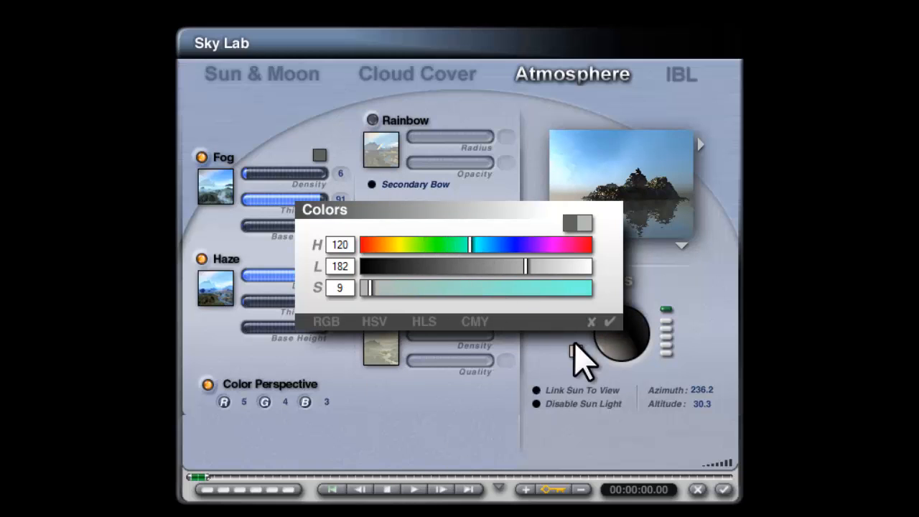
{"action": "left_click", "coordinate": [610, 322]}
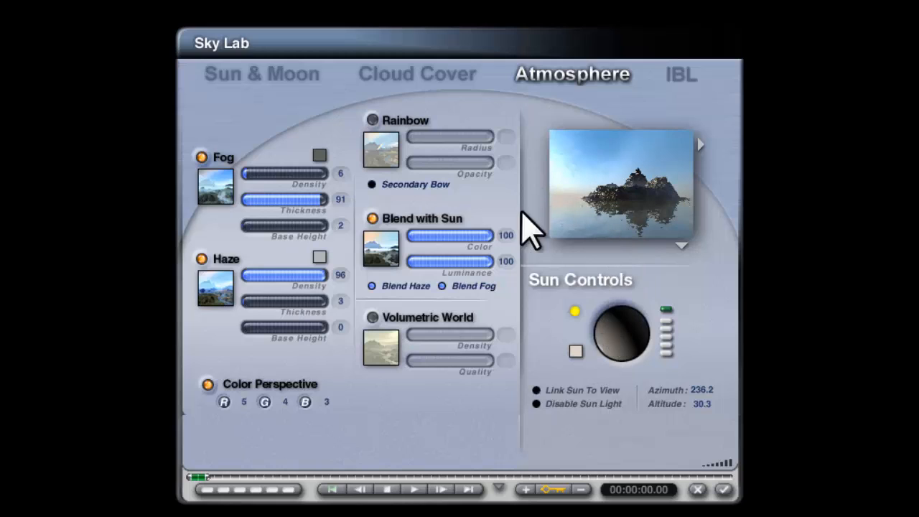
- Change the haze color to a pale blue with hue 155, luminance 199 and saturation 98
{"action": "left_click", "coordinate": [321, 257]}
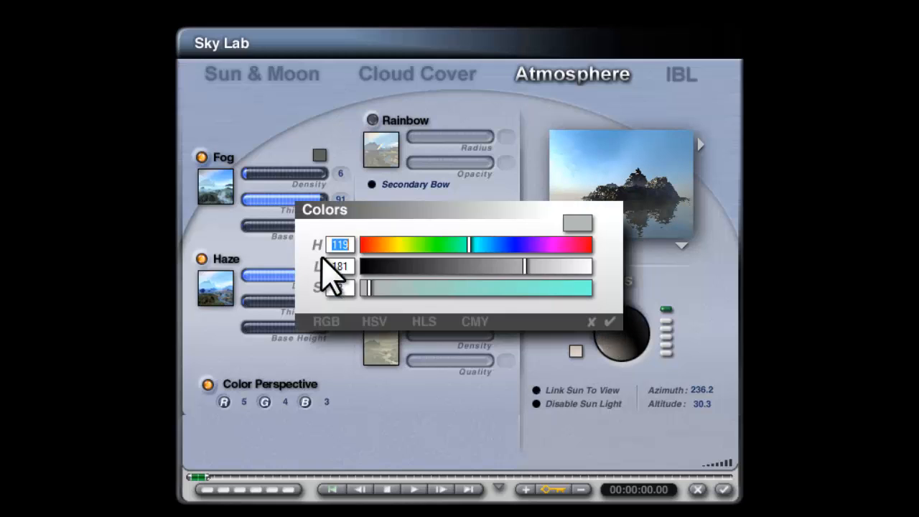
{"action": "left_click_drag", "start_coordinate": [516, 267], "coordinate": [498, 245]}
{"action": "left_click", "coordinate": [472, 246]}
{"action": "left_click", "coordinate": [611, 324]}
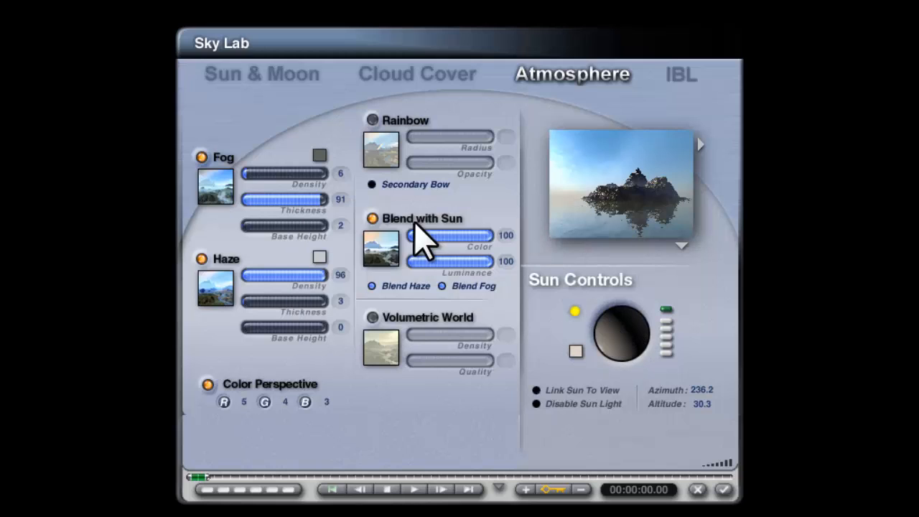
{"action": "left_click", "coordinate": [313, 256]}
{"action": "left_click_drag", "start_coordinate": [366, 288], "coordinate": [639, 321]}
{"action": "left_click", "coordinate": [612, 324]}
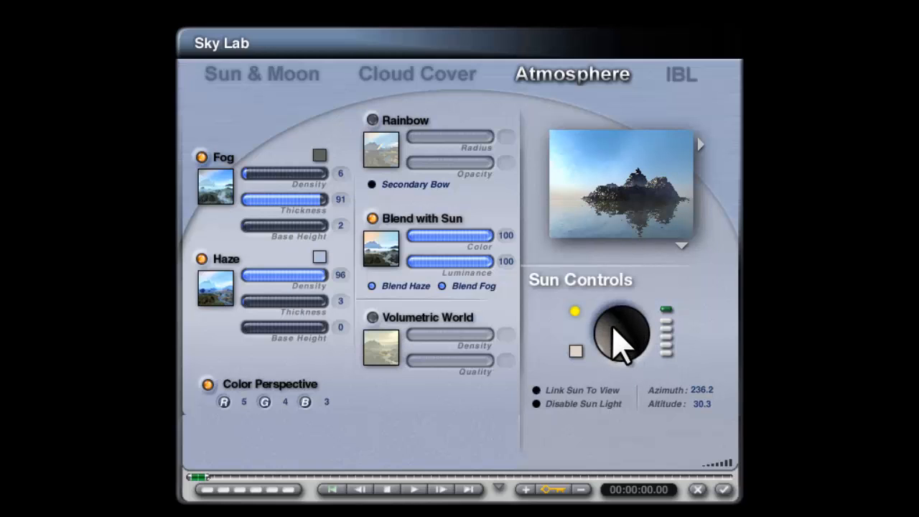
- Lighten the haze color to a nearly white pale blue by raising its luminance, and apply it to preview the island render
{"action": "left_click", "coordinate": [322, 258]}
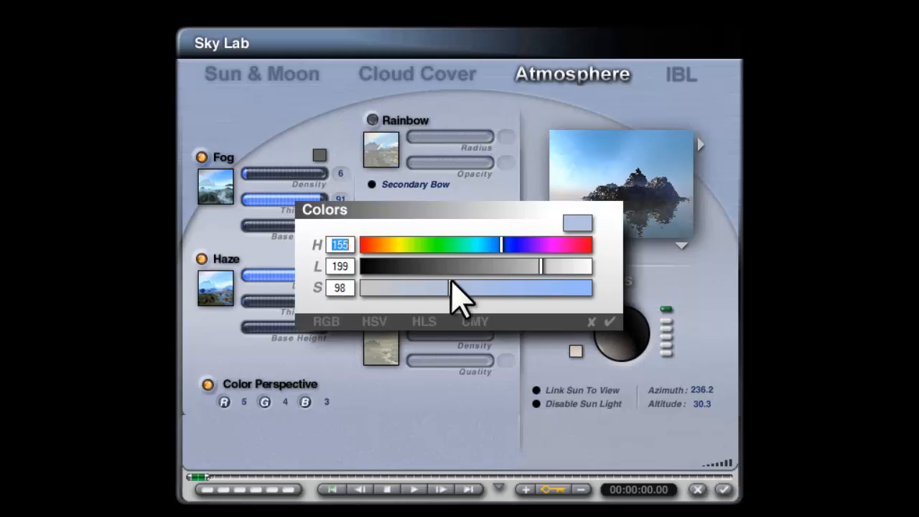
{"action": "left_click_drag", "start_coordinate": [566, 266], "coordinate": [582, 267]}
{"action": "left_click", "coordinate": [610, 323]}
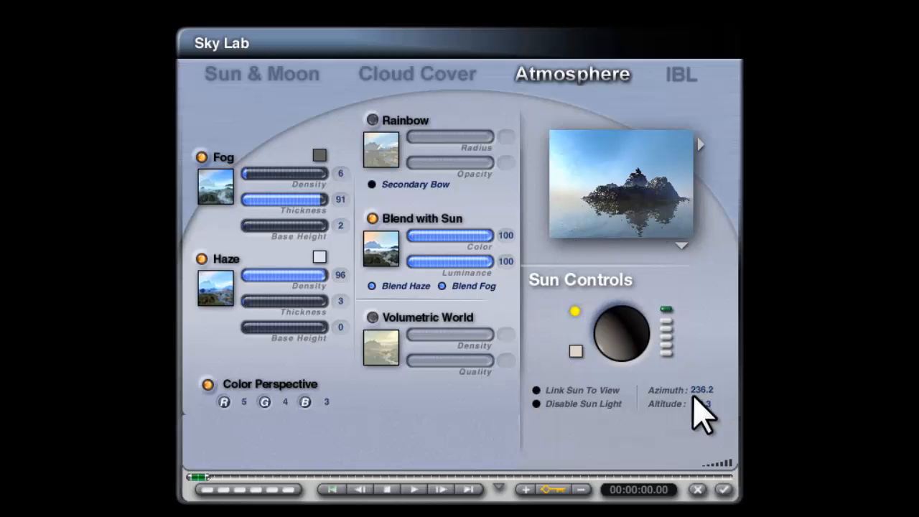
{"action": "left_click", "coordinate": [724, 490]}
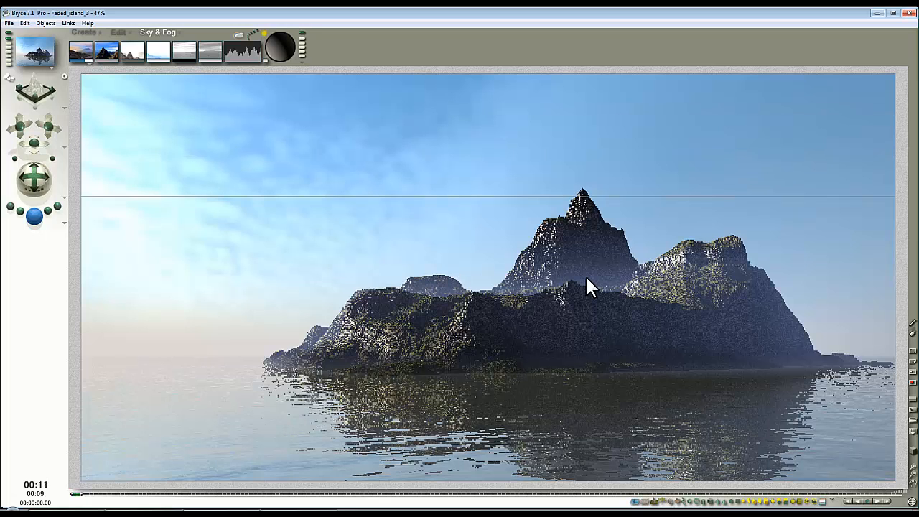
{"action": "left_click", "coordinate": [494, 285]}
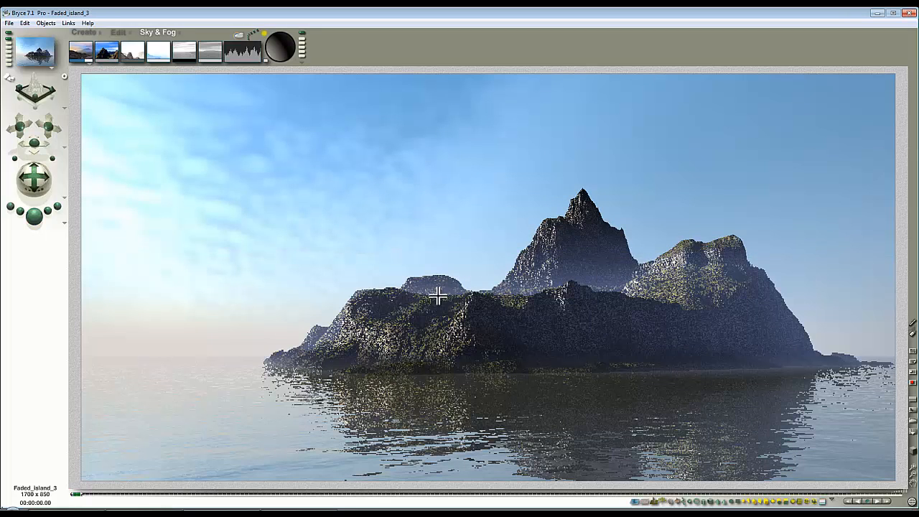
- Darken the sky color to a deep blue at luminance 57, darken it further, and preview the render after each change
{"action": "left_click", "coordinate": [81, 61]}
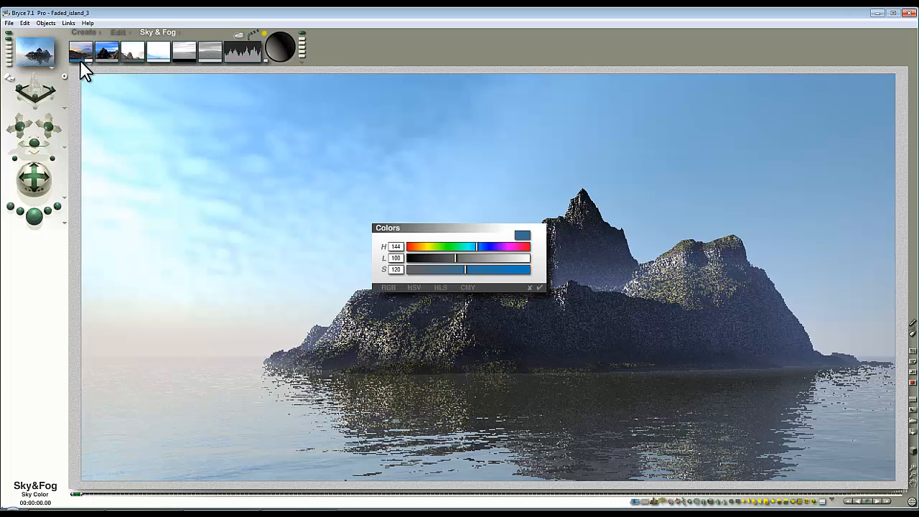
{"action": "left_click", "coordinate": [539, 287]}
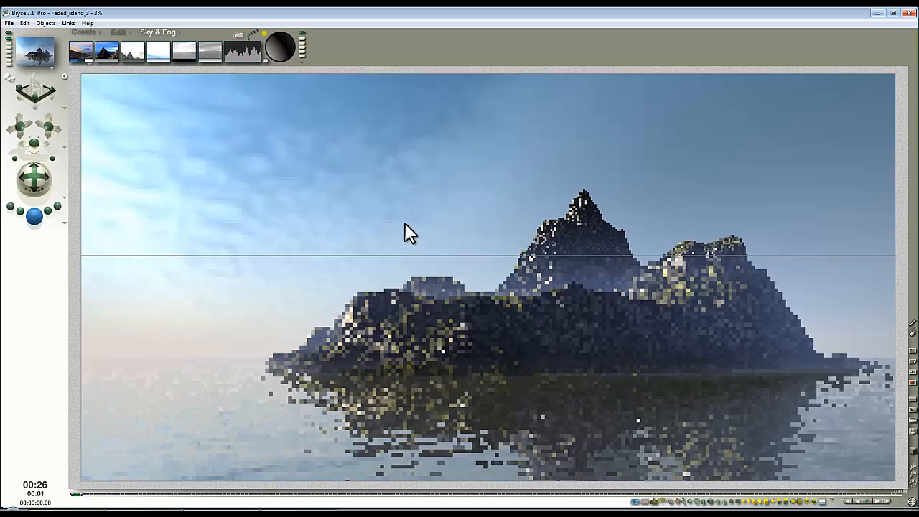
{"action": "left_click", "coordinate": [97, 78]}
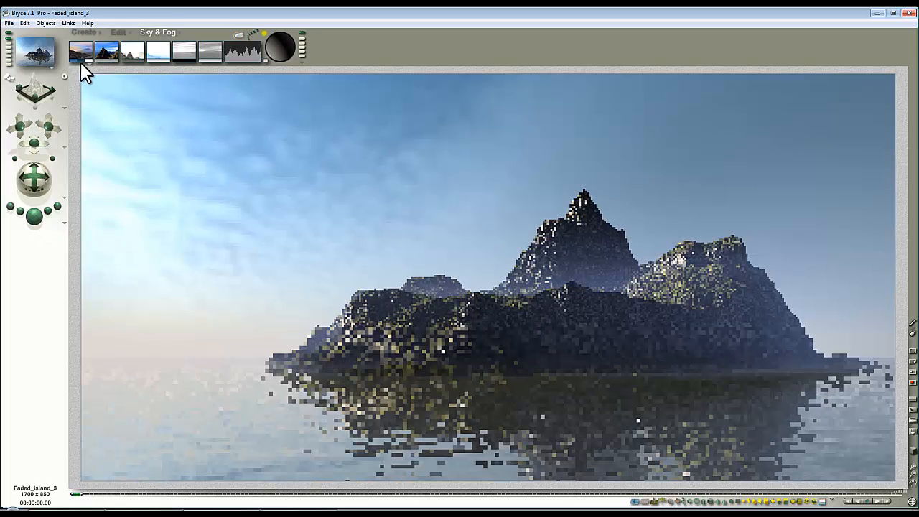
{"action": "left_click", "coordinate": [81, 62]}
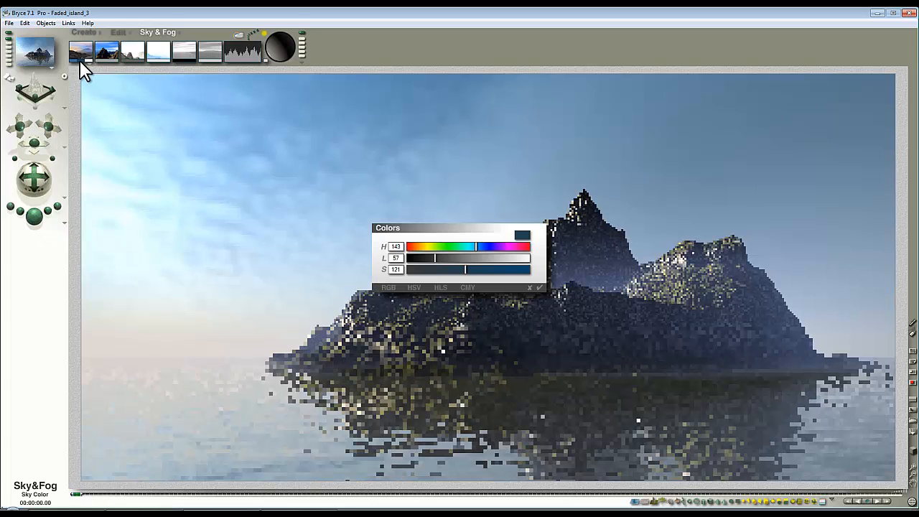
{"action": "left_click", "coordinate": [539, 288]}
{"action": "left_click", "coordinate": [35, 216]}
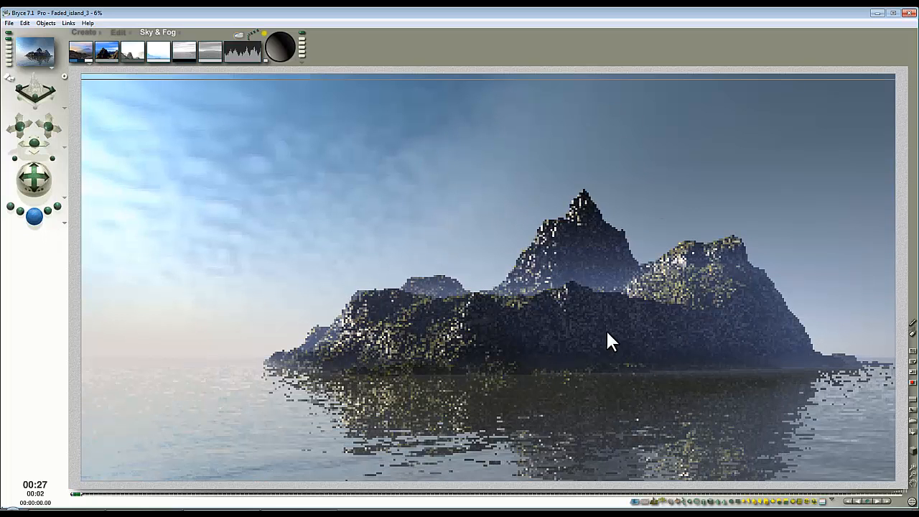
{"action": "left_click", "coordinate": [607, 285]}
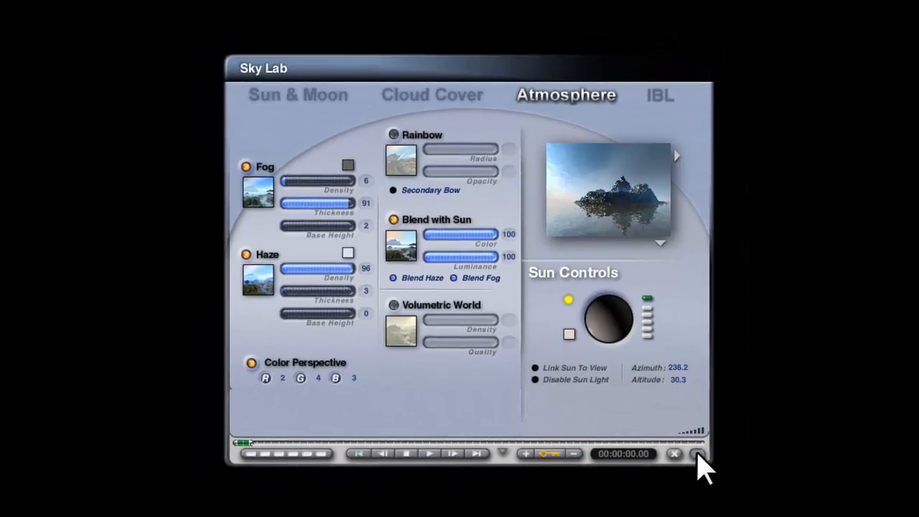
- Preview the scene with the Color Perspective red value at 2, and raise that value to 3
{"action": "left_click", "coordinate": [732, 482]}
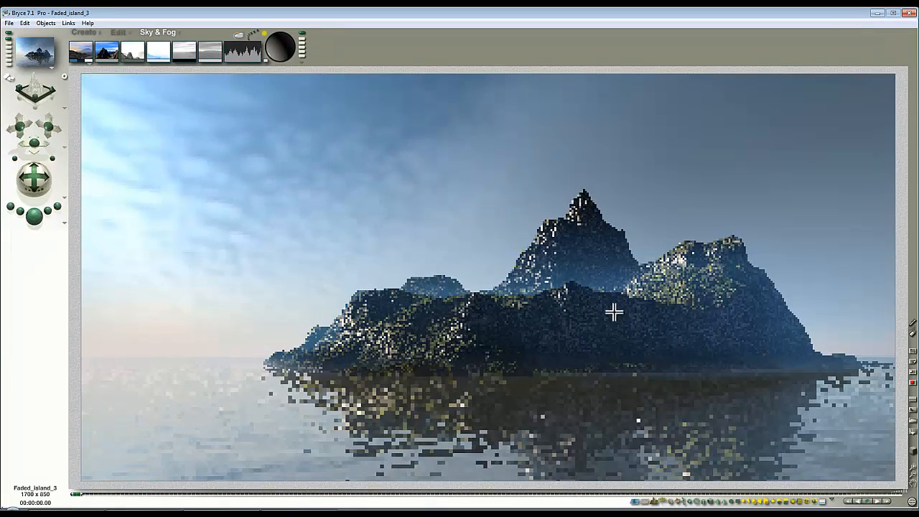
{"action": "left_click", "coordinate": [238, 36]}
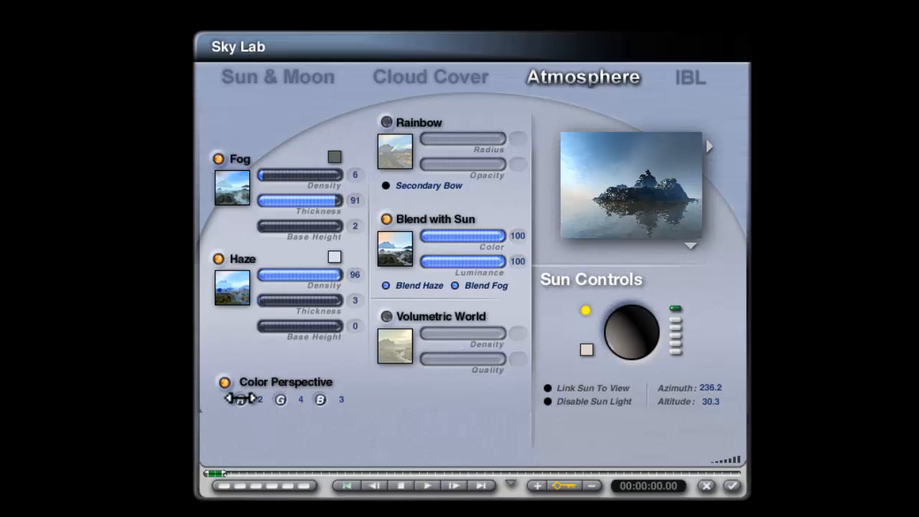
{"action": "left_click", "coordinate": [732, 486]}
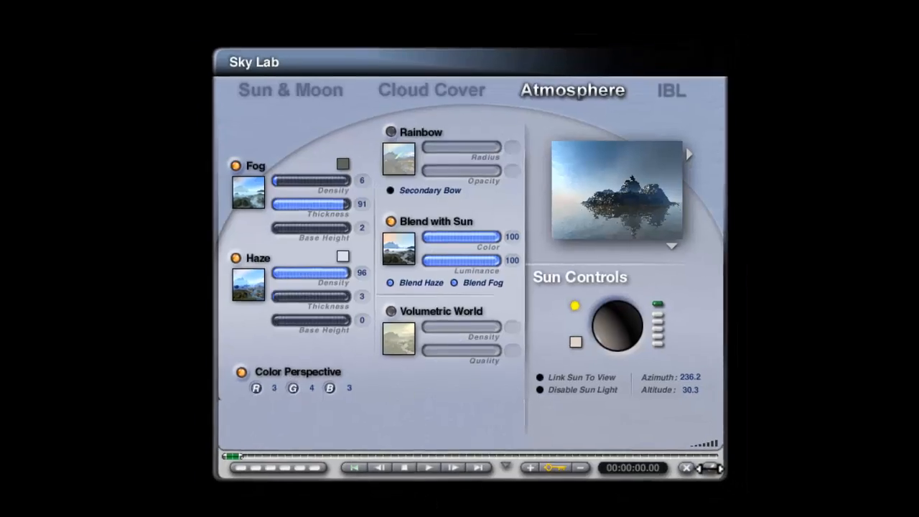